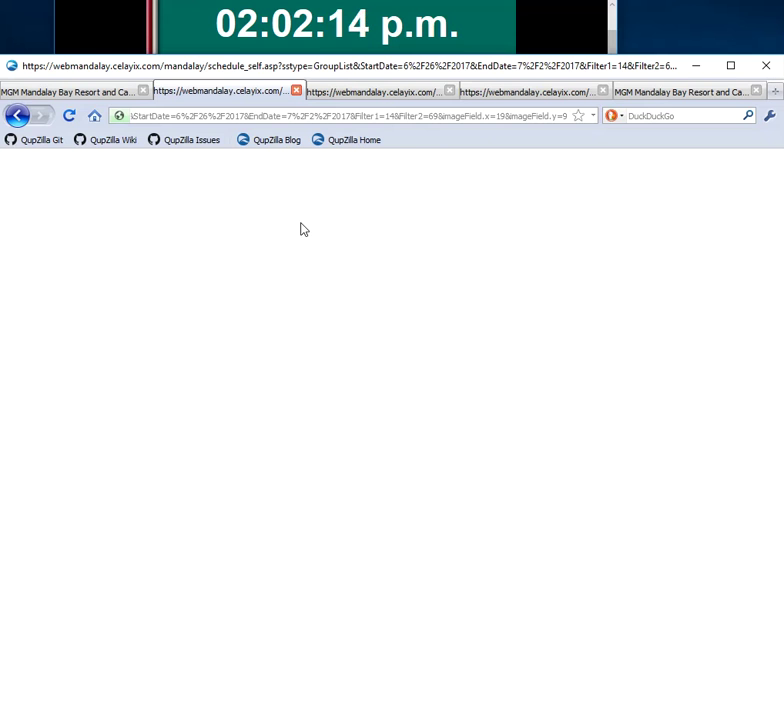
# Check the open scheduling tabs and reload the self-scheduling search page in the second tab.
pyautogui.click(115, 98)
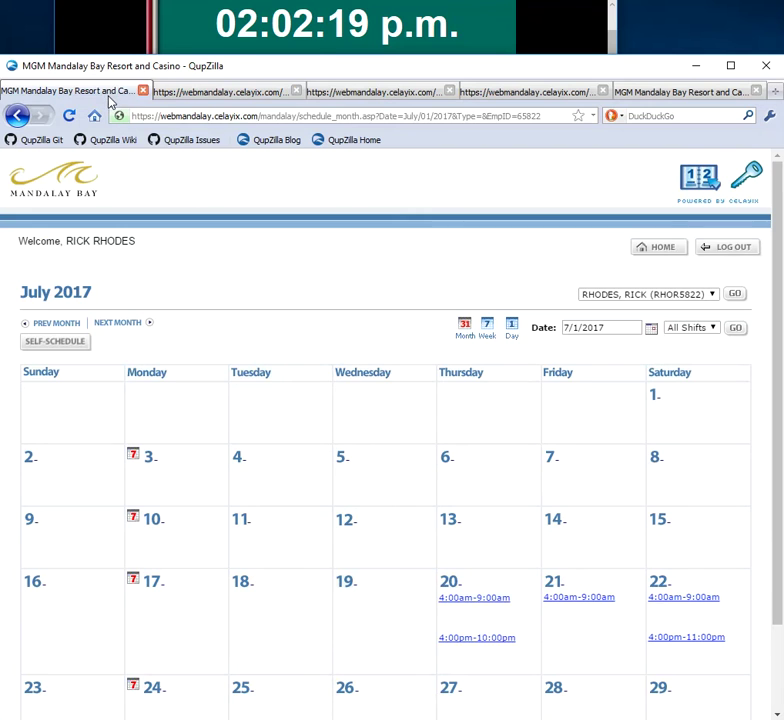
pyautogui.click(215, 97)
pyautogui.click(370, 97)
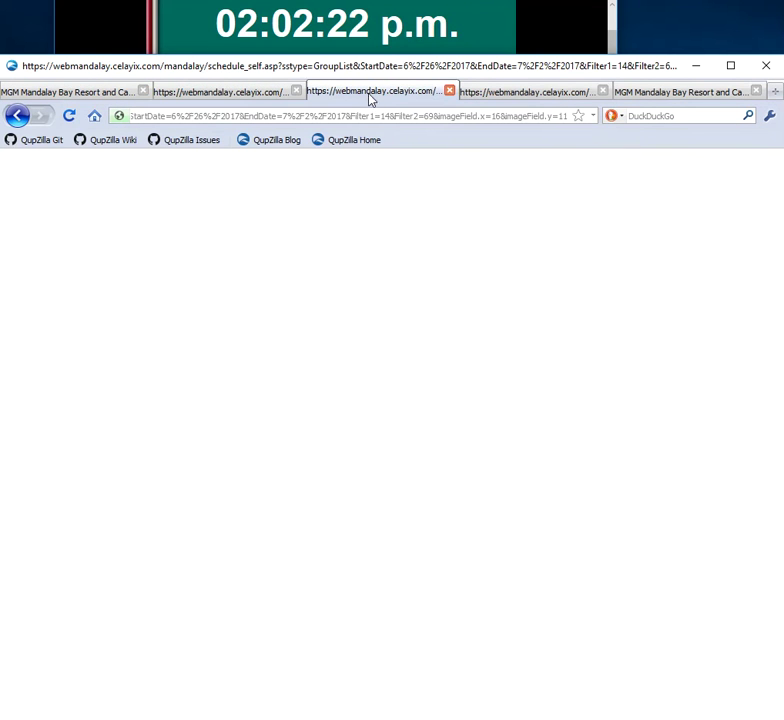
pyautogui.click(525, 96)
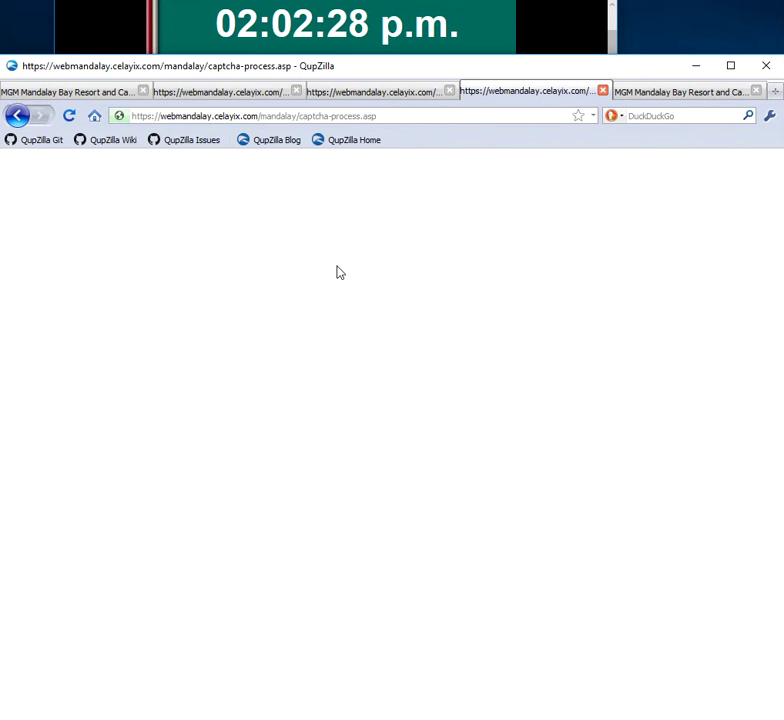
pyautogui.click(367, 94)
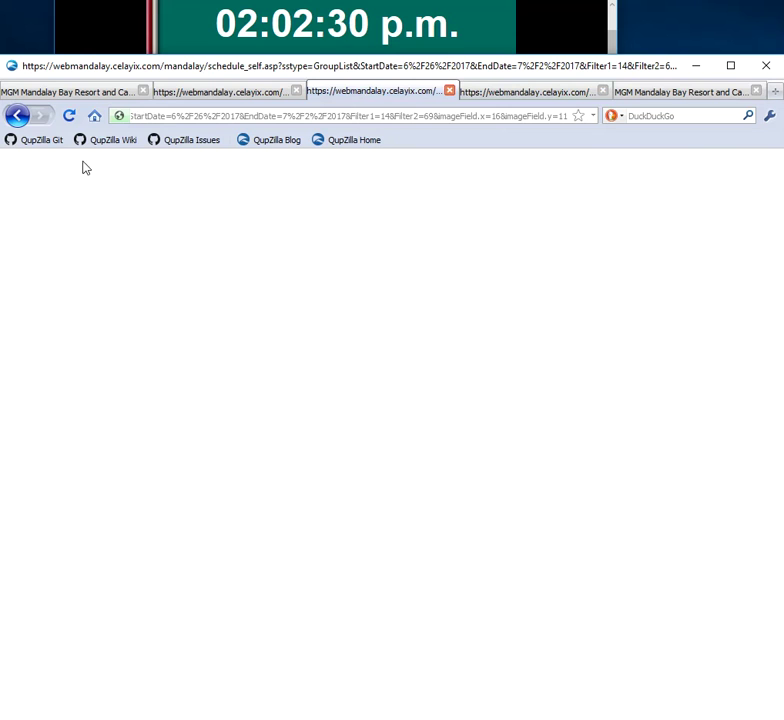
pyautogui.click(236, 95)
pyautogui.click(70, 118)
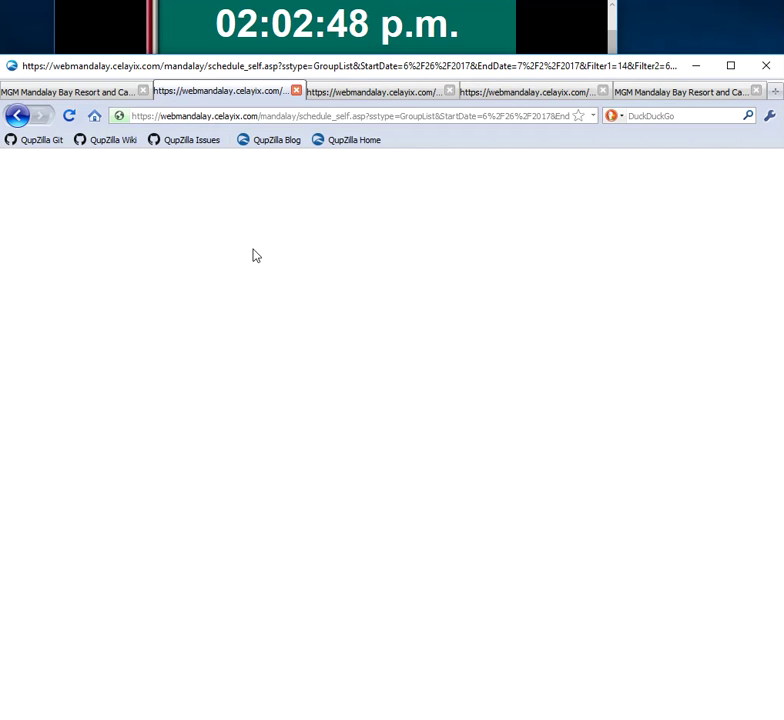
# In the last tab, search for available Server shifts from 6/26/2017 to 7/2/2017 with the meal period set to 0-1:All Meal Periods.
pyautogui.click(662, 92)
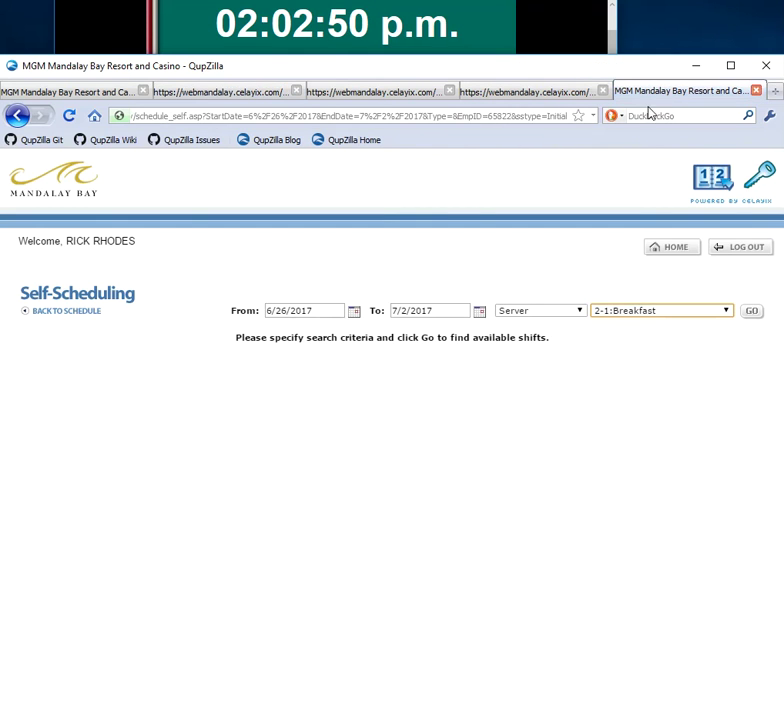
pyautogui.click(719, 316)
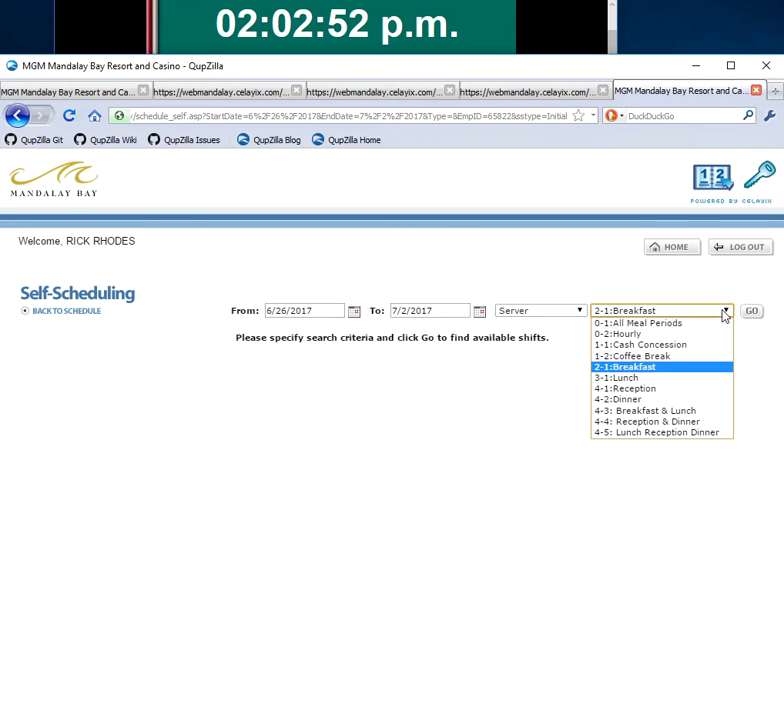
pyautogui.click(655, 324)
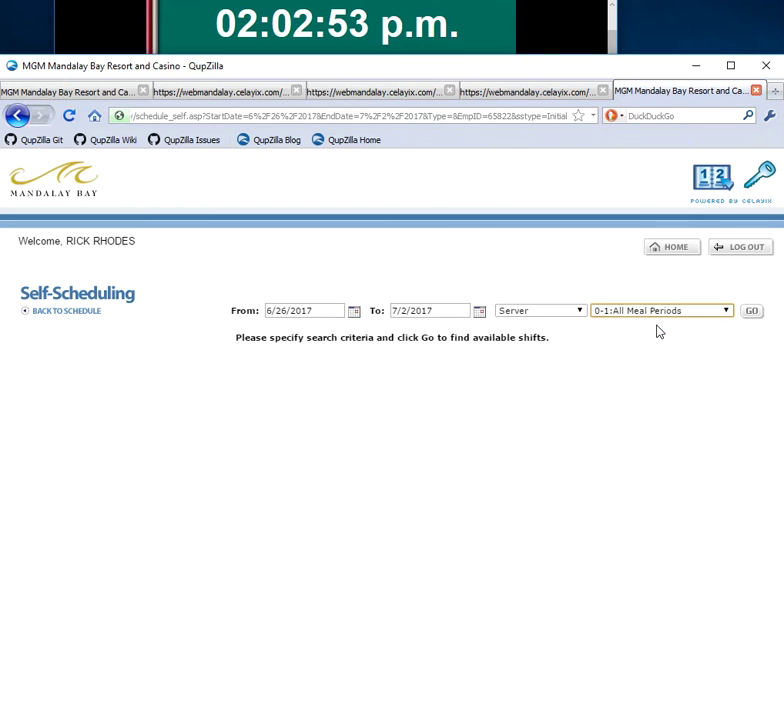
pyautogui.click(750, 311)
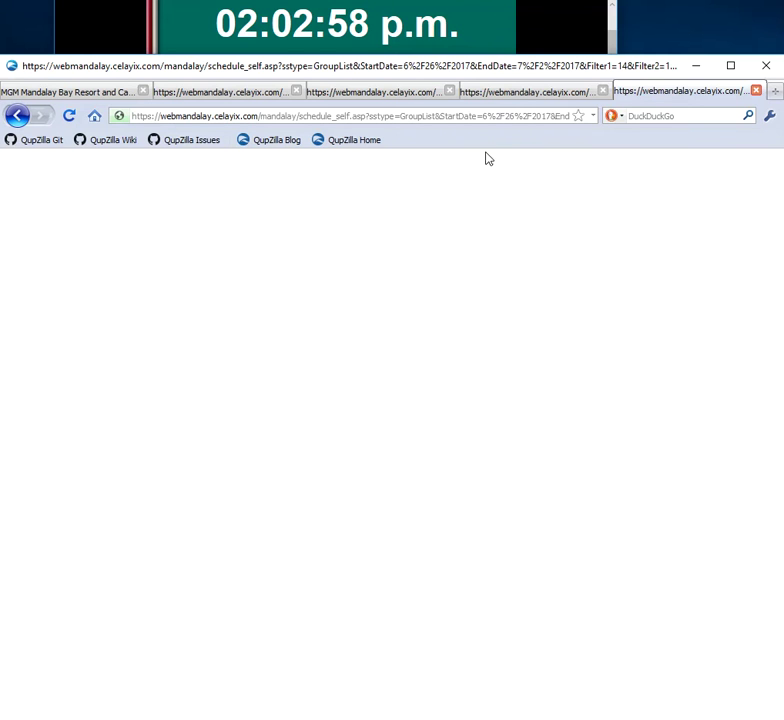
# Check the other scheduling tabs and open the previous month from the July 2017 calendar.
pyautogui.click(518, 98)
pyautogui.click(349, 98)
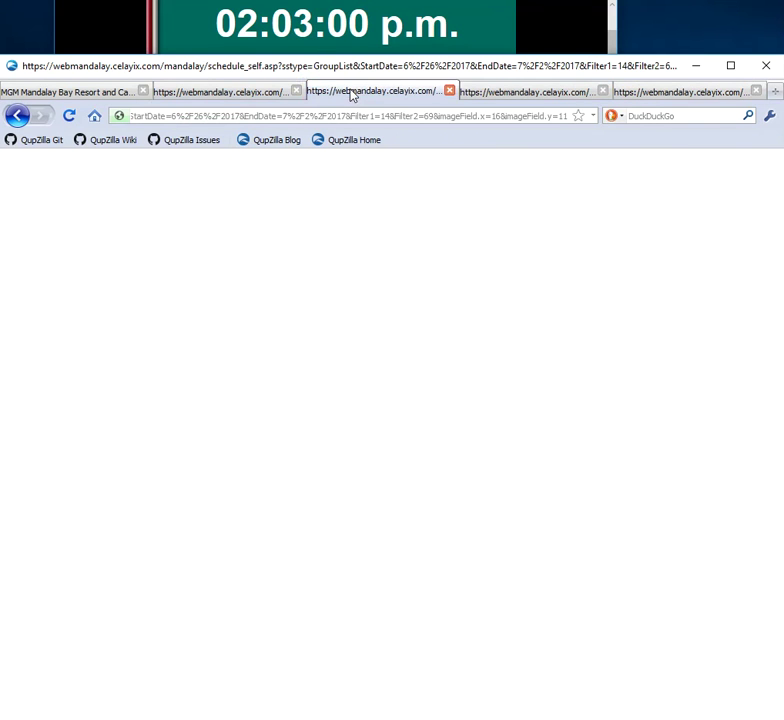
pyautogui.click(219, 96)
pyautogui.click(68, 96)
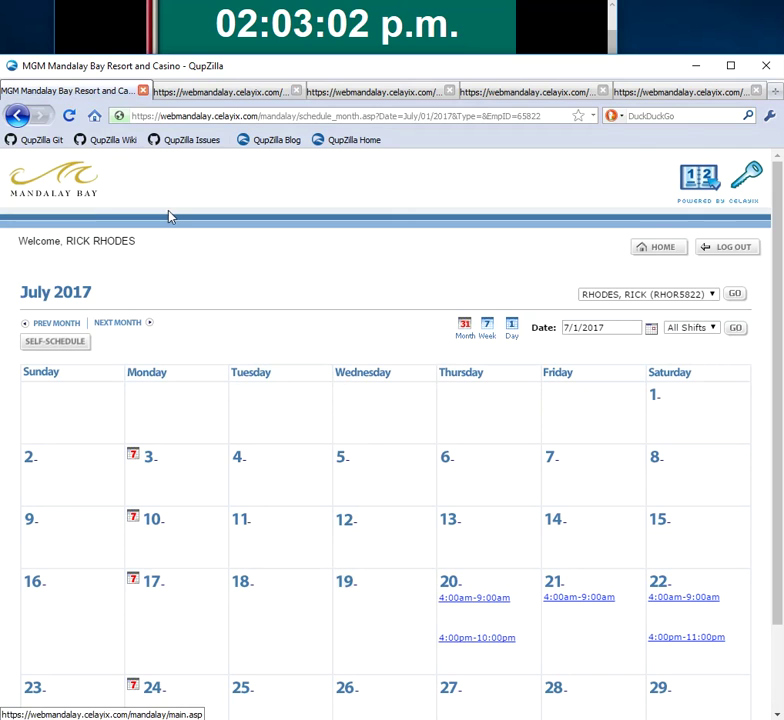
pyautogui.click(74, 330)
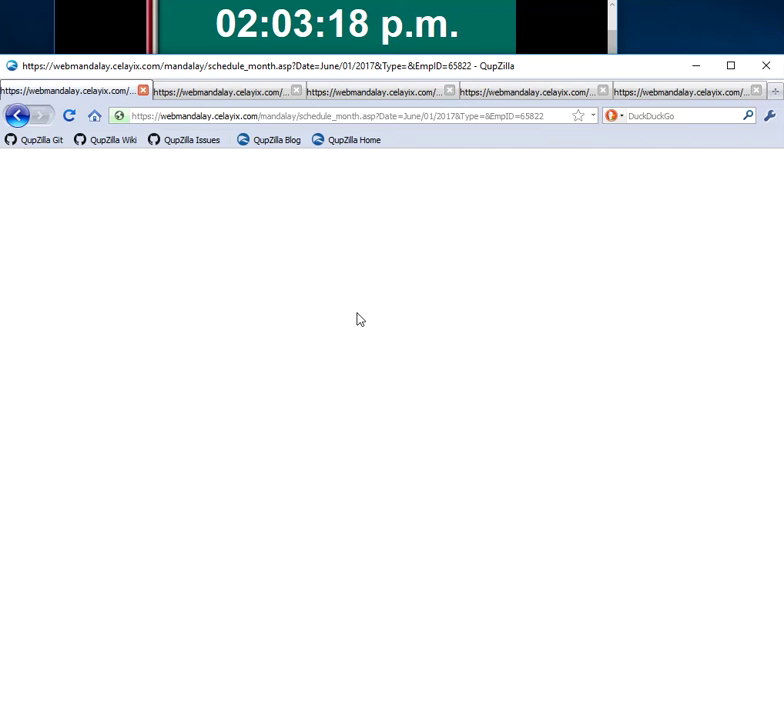
# Check the last tab's shift search, and return the first tab to the page it showed before.
pyautogui.click(699, 92)
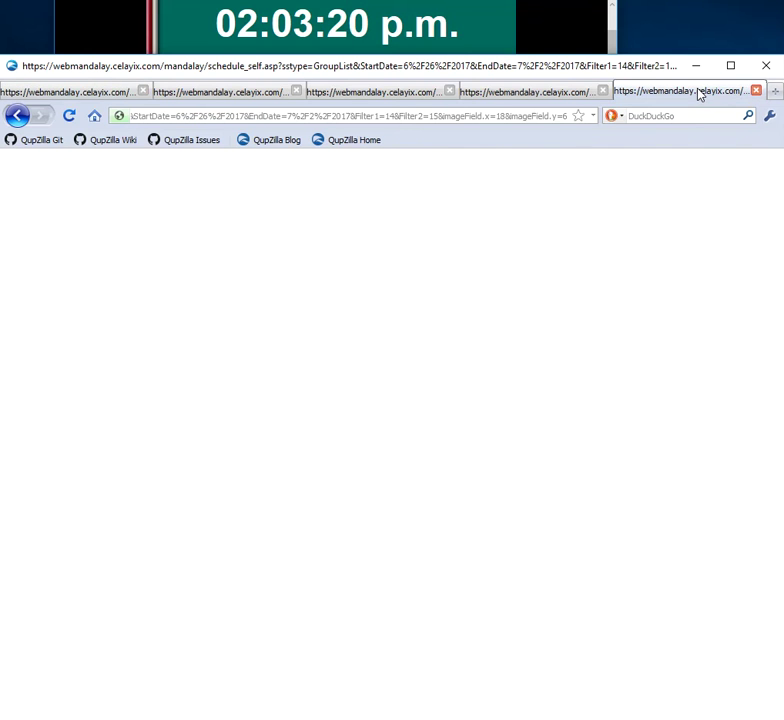
pyautogui.click(75, 91)
pyautogui.click(21, 117)
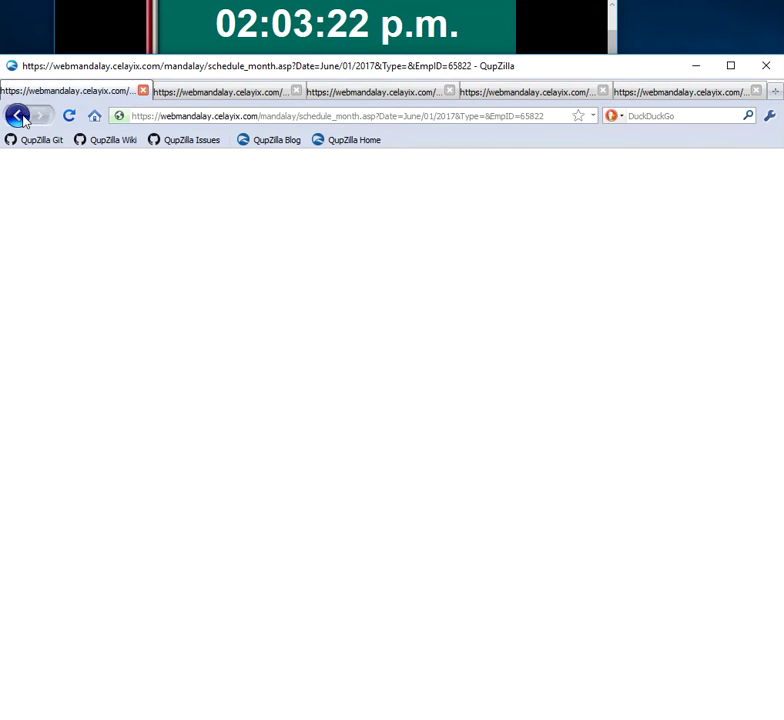
# Go back to Self-Scheduling in the second tab, rerun the Server 4-4: Reception & Dinner search, and check the first tab's calendar.
pyautogui.click(227, 91)
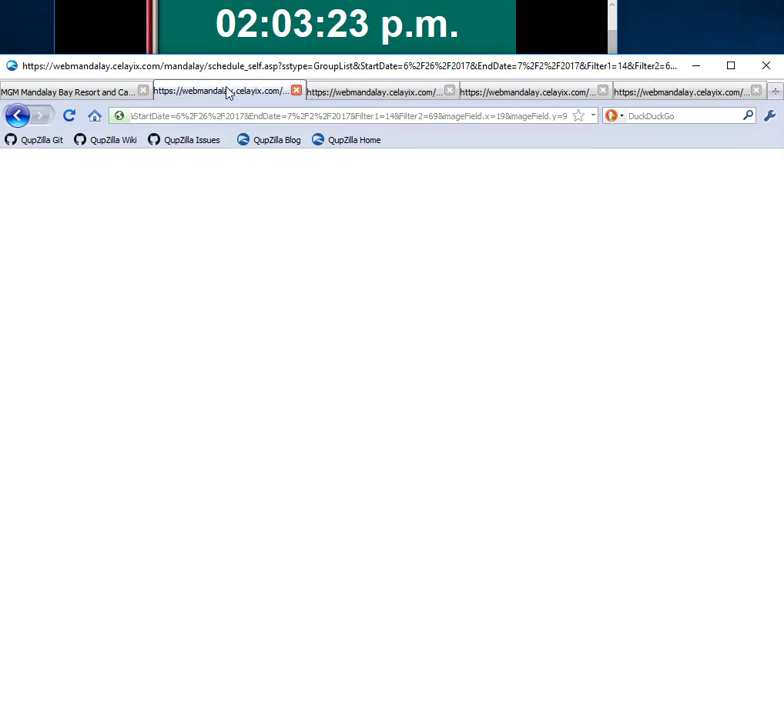
pyautogui.click(20, 117)
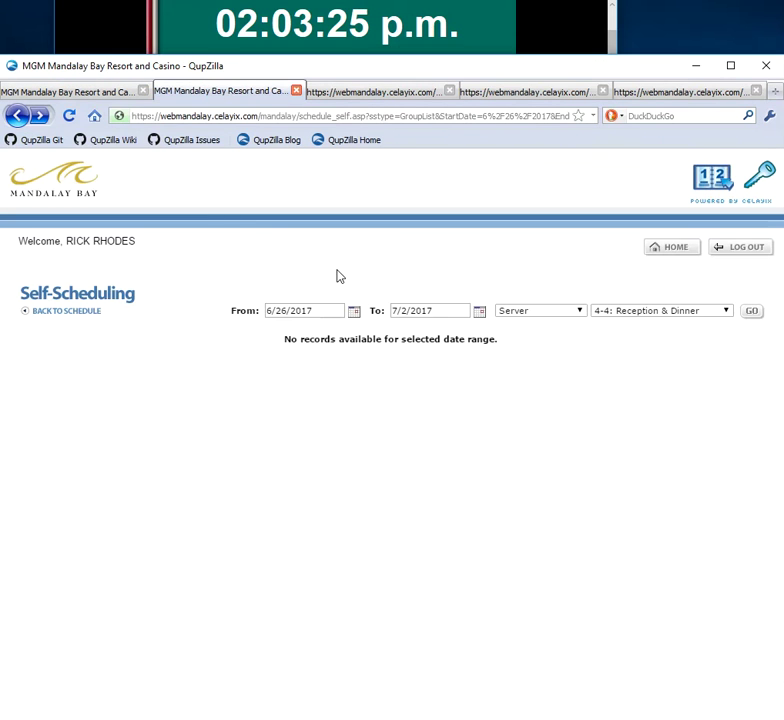
pyautogui.click(751, 314)
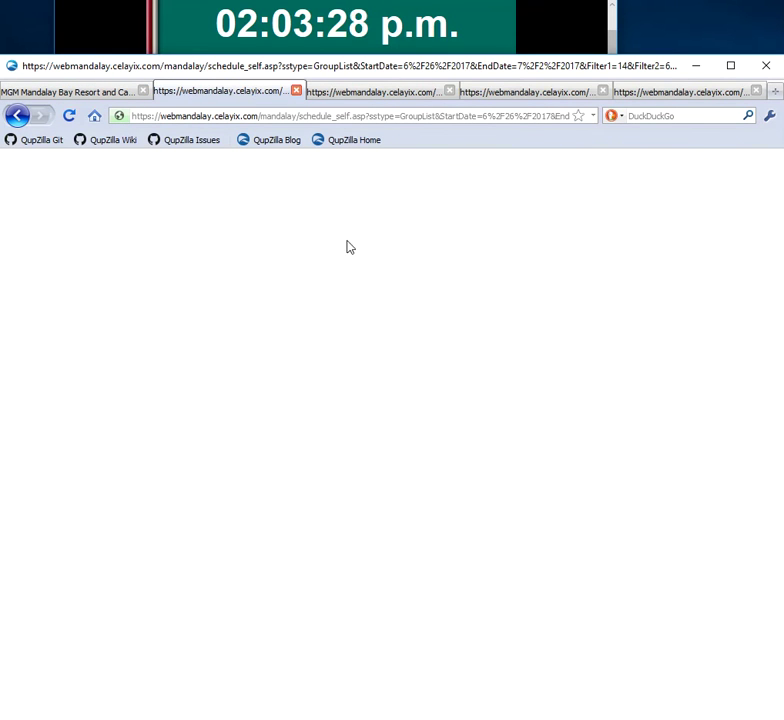
pyautogui.click(91, 91)
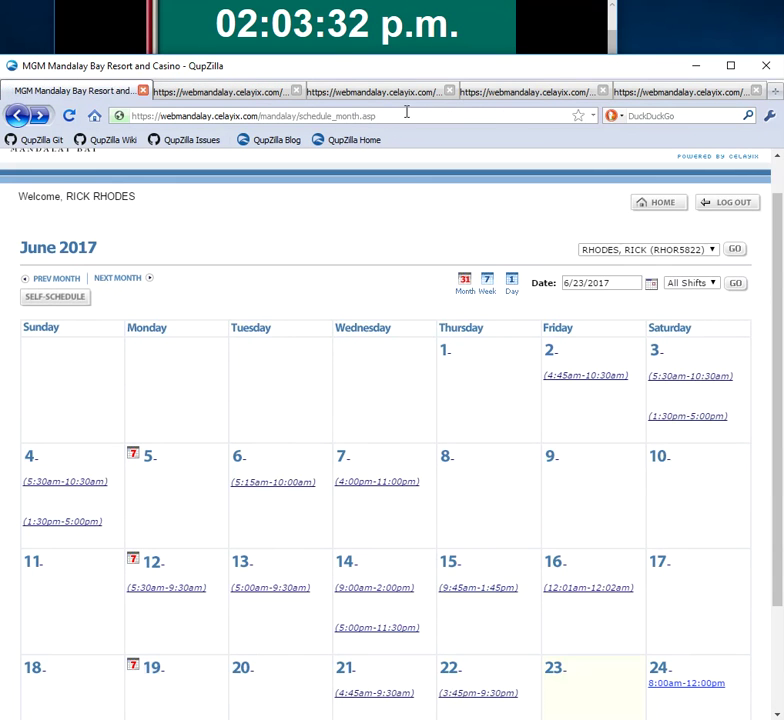
# Open my.yahoo.com in a new tab.
pyautogui.click(775, 92)
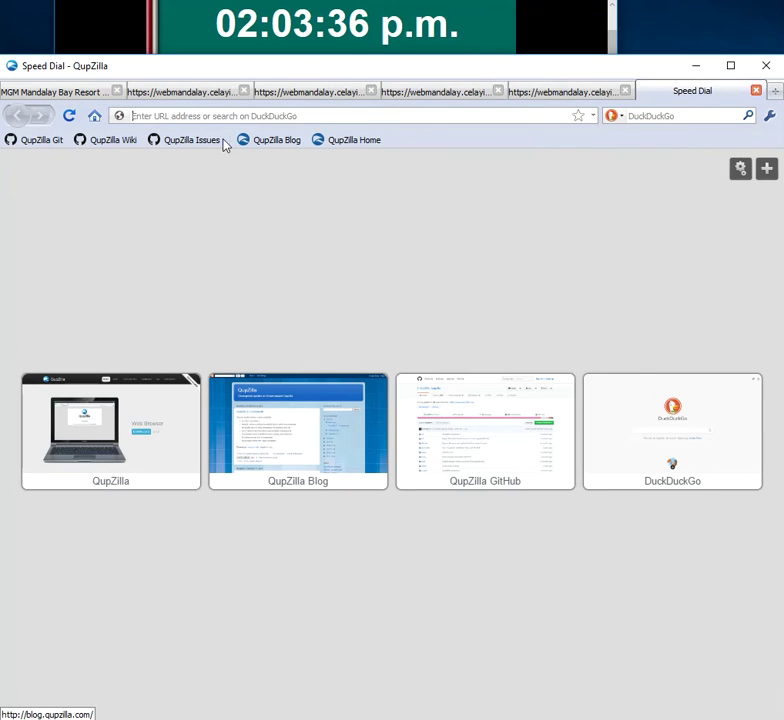
pyautogui.click(248, 116)
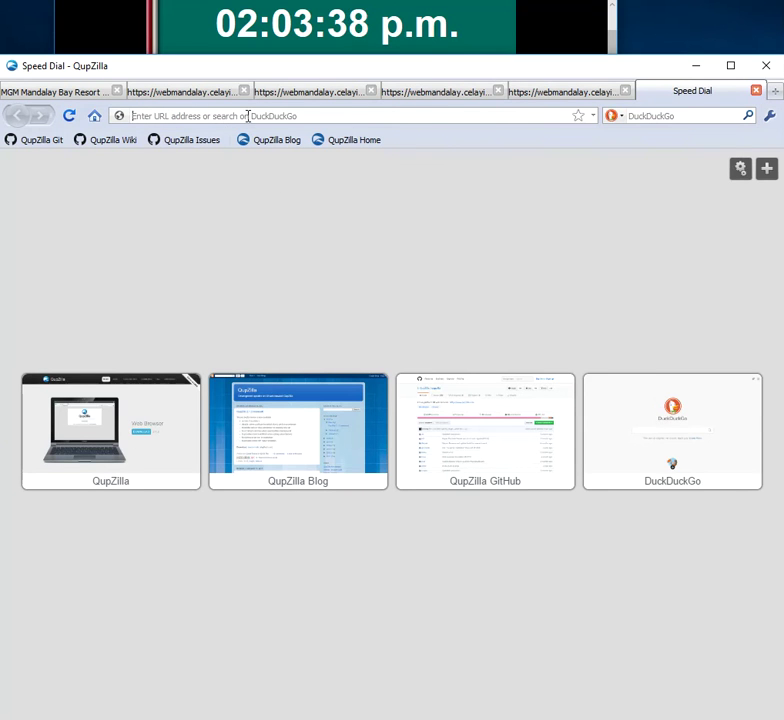
pyautogui.write('my')
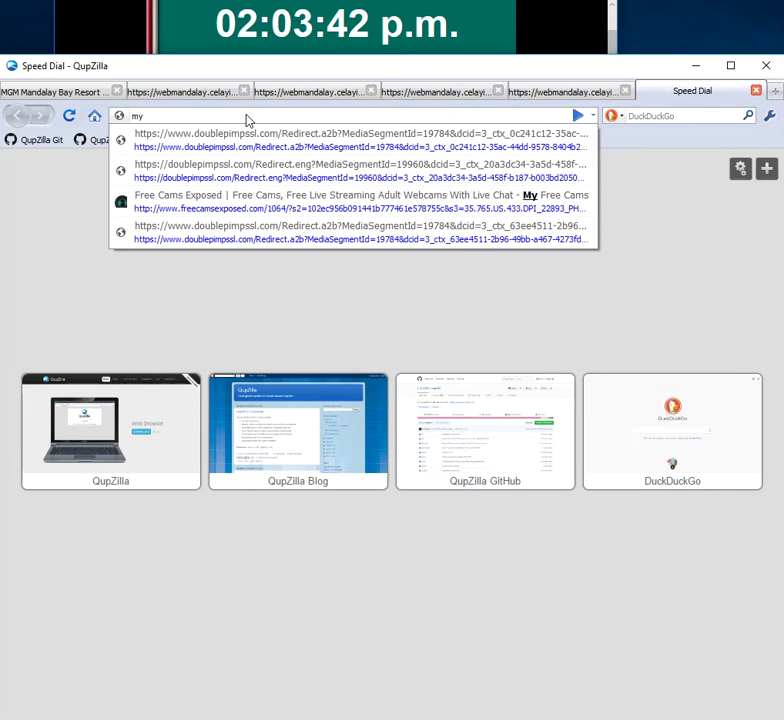
pyautogui.write('.ha')
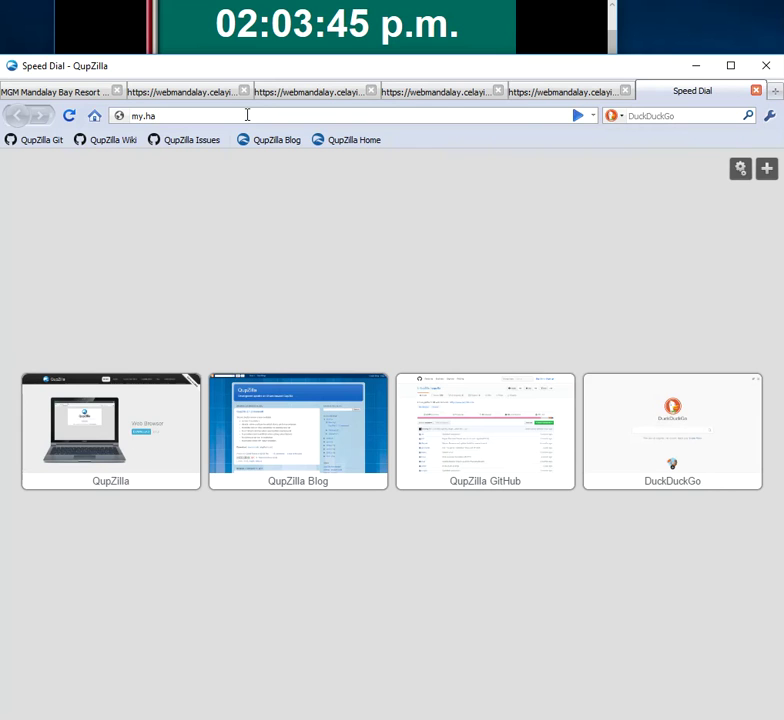
pyautogui.press('BackSpace')
pyautogui.press('BackSpace')
pyautogui.write('yahoo.com')
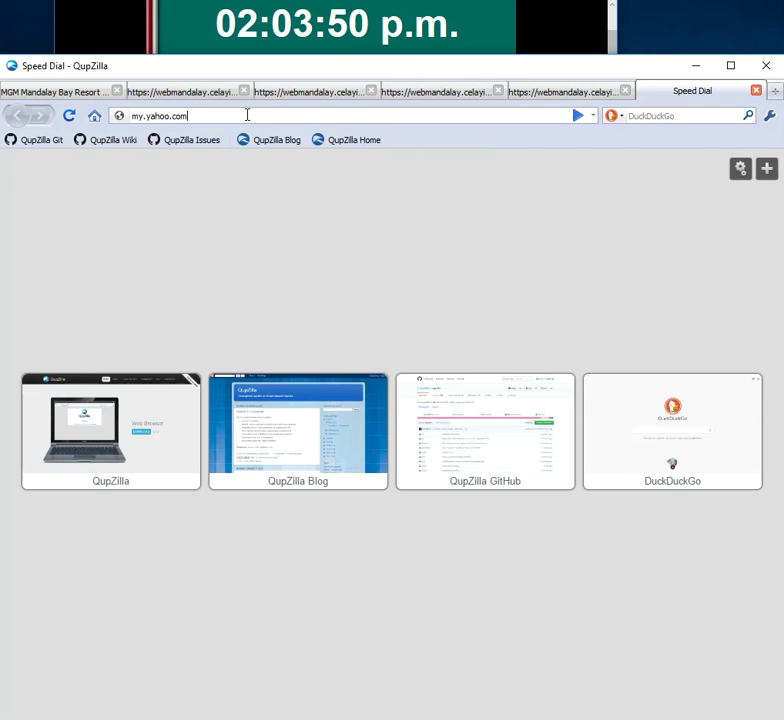
pyautogui.press('Return')
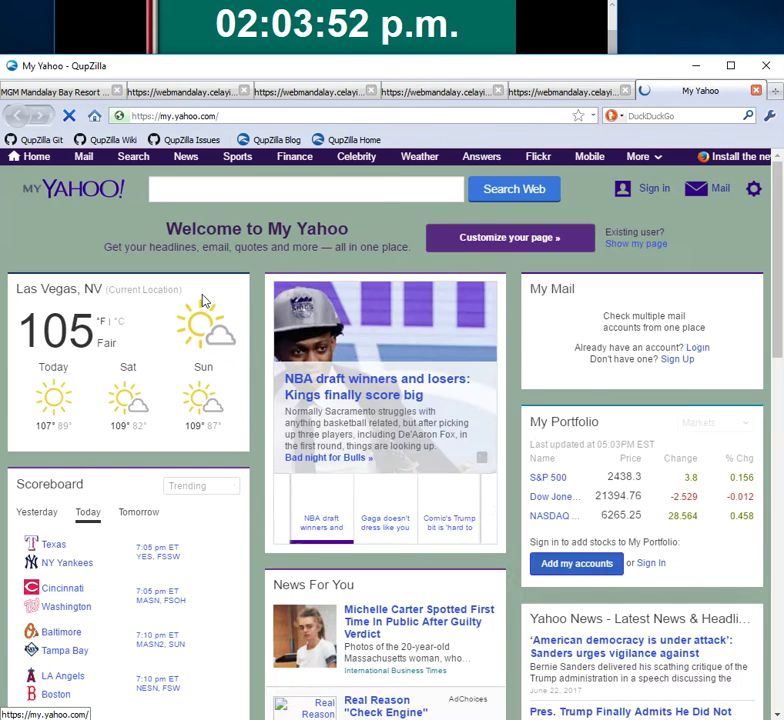
# Repeat the Reception & Dinner shift search in the second tab and open self-scheduling from the June 2017 calendar in the first.
pyautogui.click(183, 93)
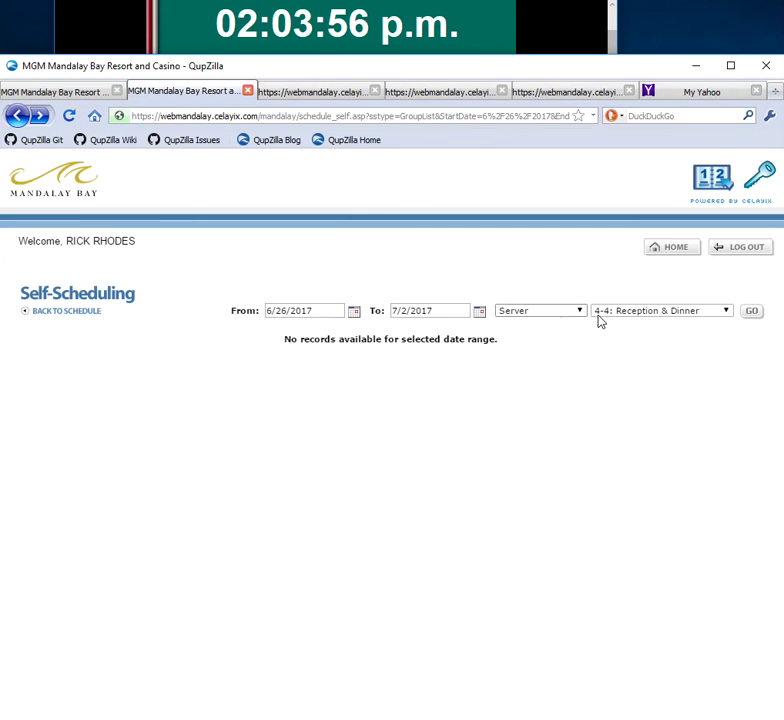
pyautogui.click(751, 312)
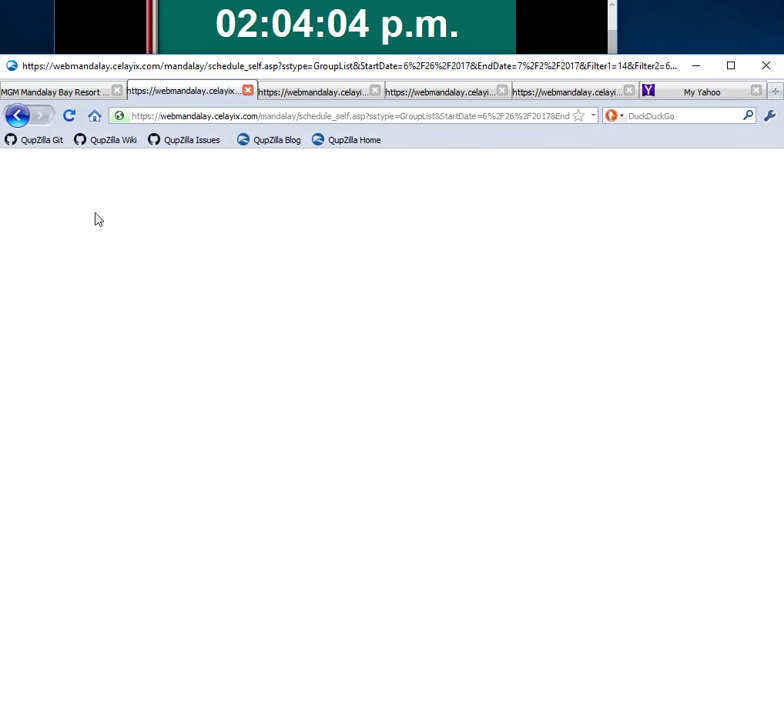
pyautogui.click(63, 90)
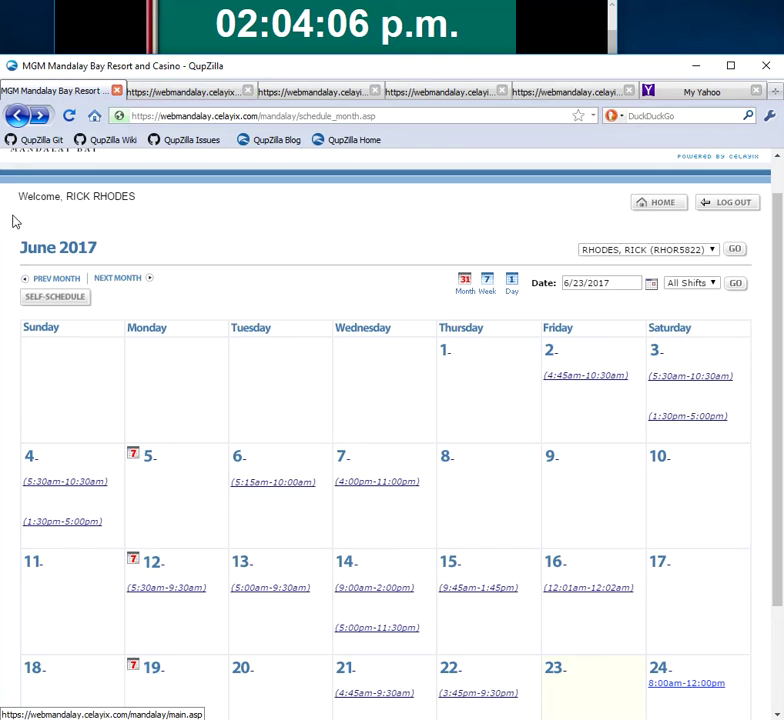
pyautogui.click(59, 298)
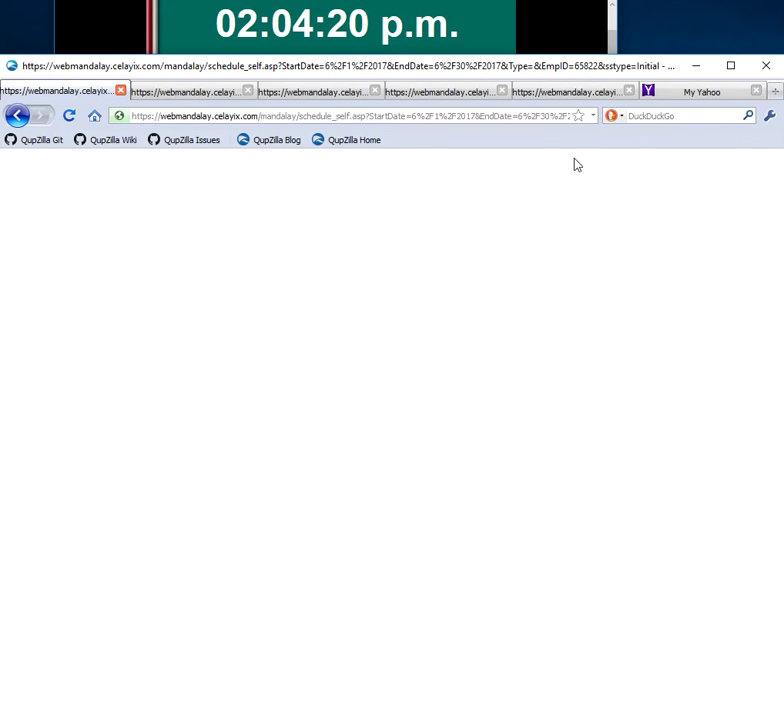
# Switch to the Firefox My Yahoo page, open the Celayix - Mandalay Bay bookmark in a new tab, and view that tab.
pyautogui.click(714, 95)
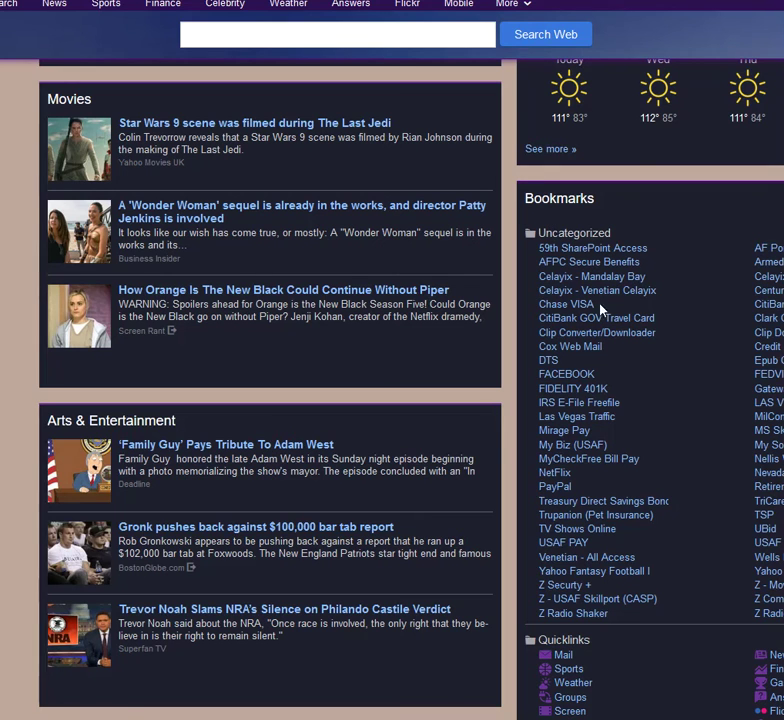
pyautogui.moveTo(605, 285)
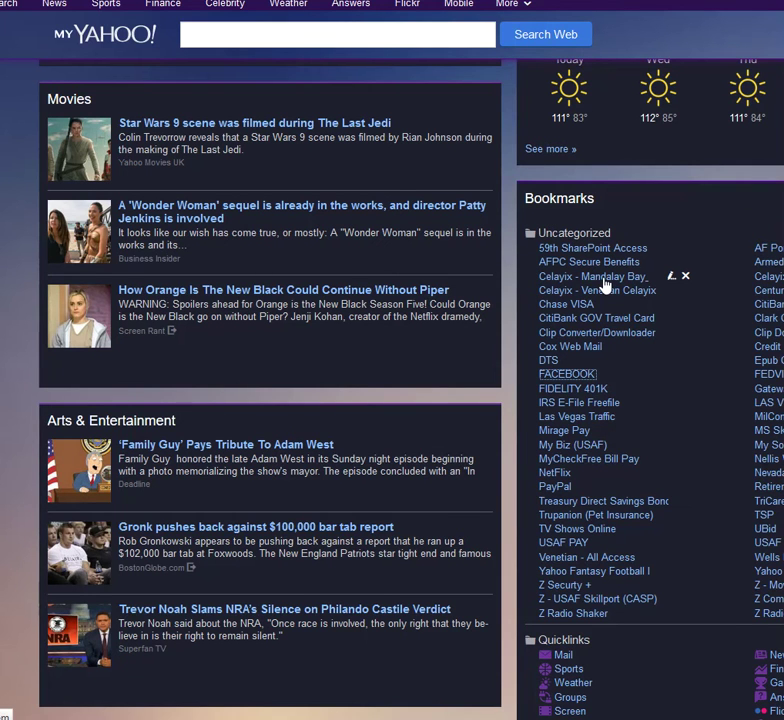
pyautogui.rightClick(605, 286)
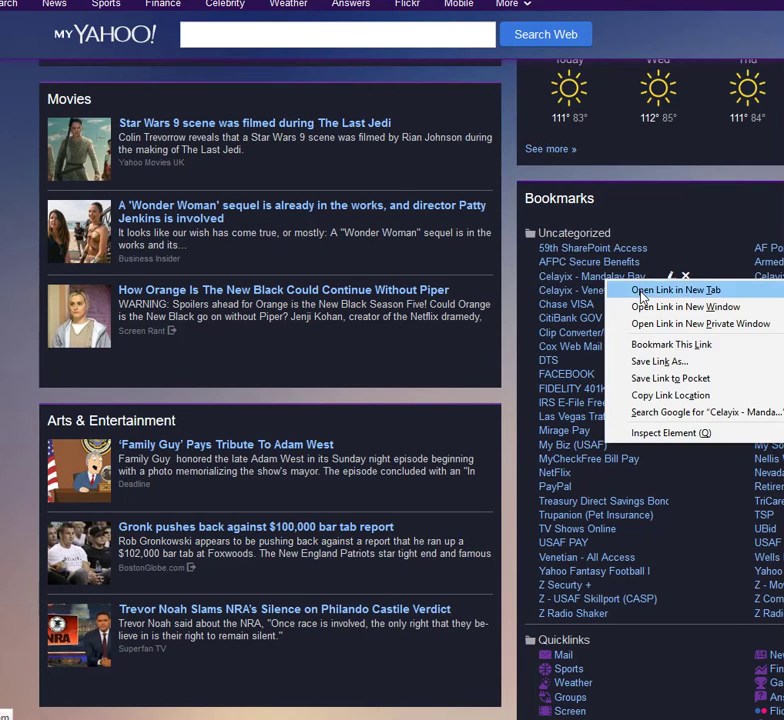
pyautogui.click(655, 291)
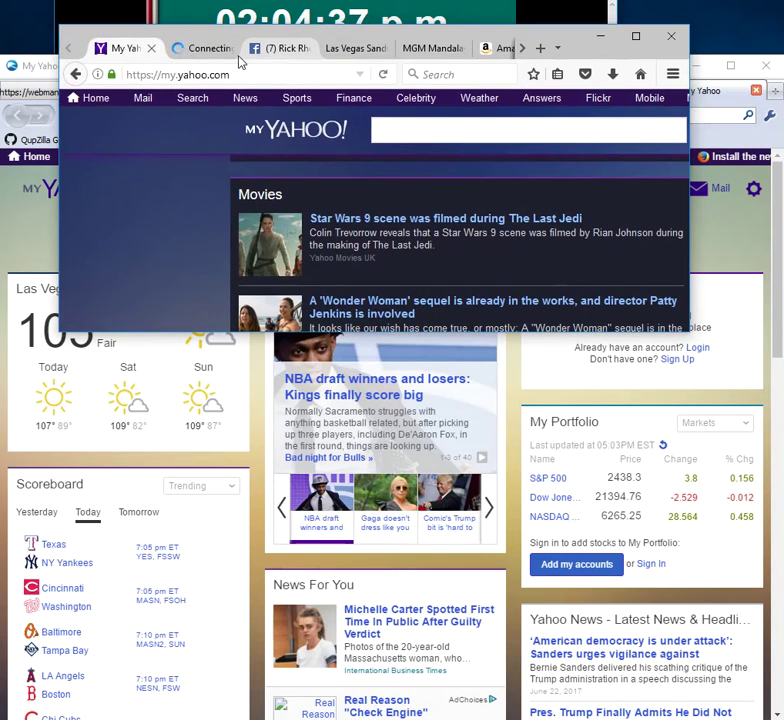
pyautogui.click(225, 50)
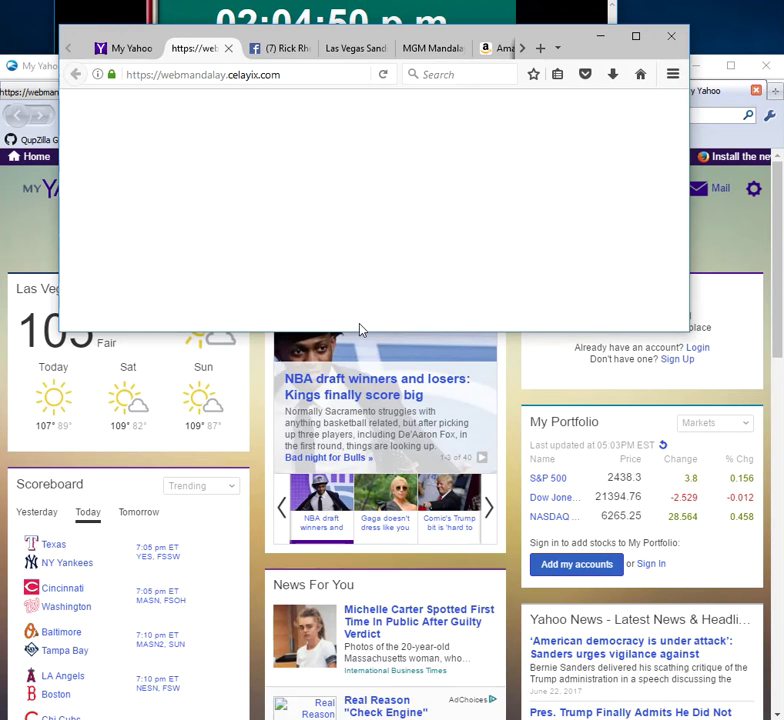
# Move the Firefox window to the lower part of the desktop and return to the QupZilla window.
pyautogui.moveTo(525, 36); pyautogui.dragTo(616, 412)
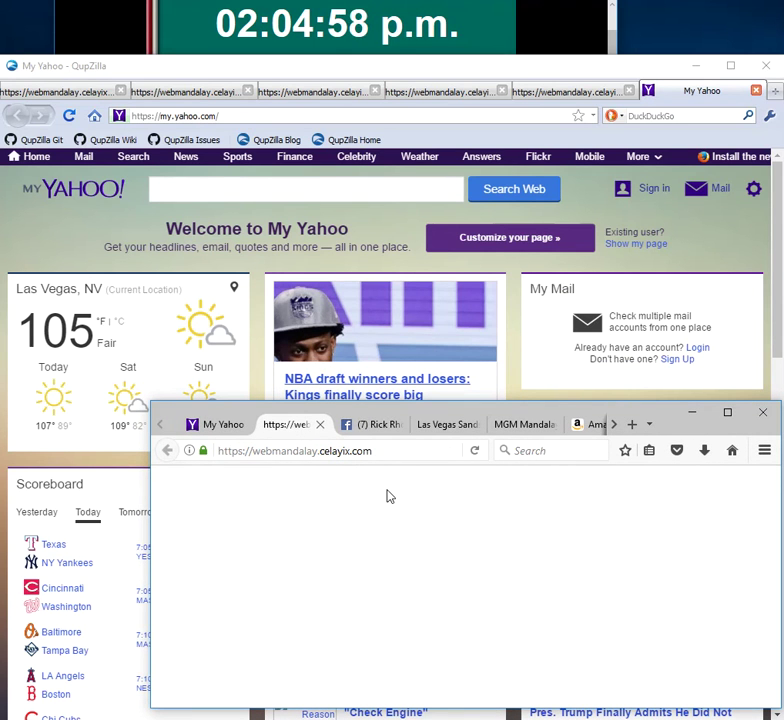
pyautogui.click(14, 75)
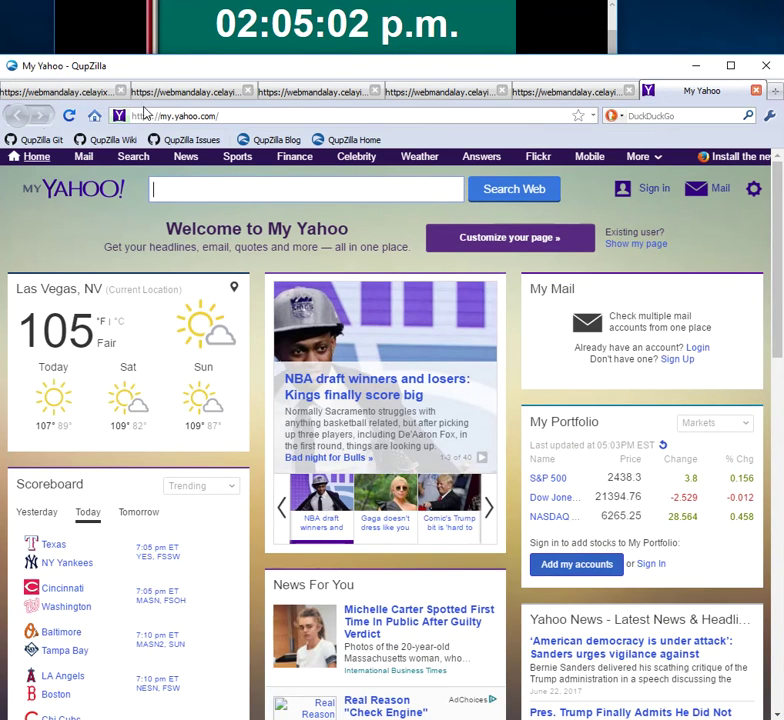
# Try rerunning the third tab's Server search for 4-4: Reception & Dinner from 6/26/2017 to 7/2/2017.
pyautogui.click(190, 92)
pyautogui.click(280, 93)
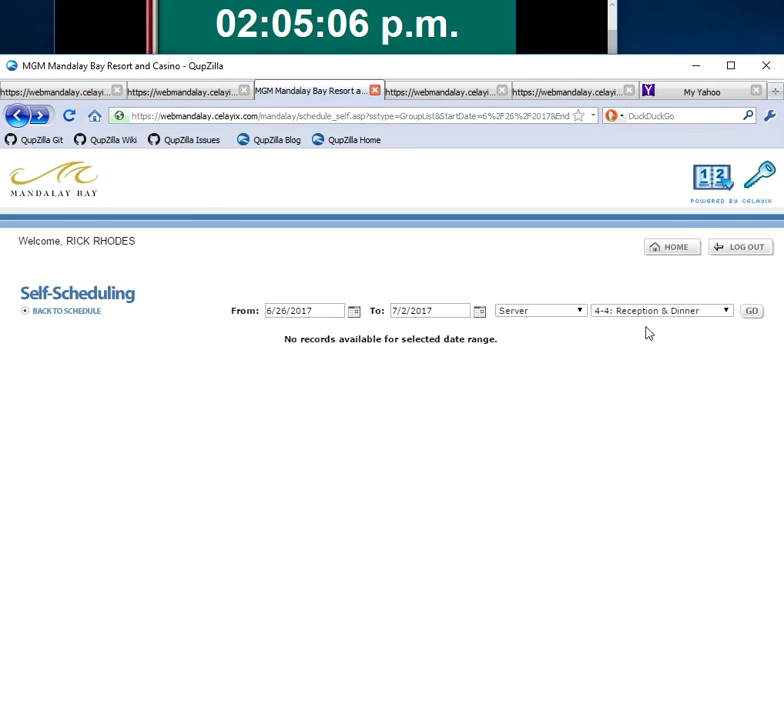
pyautogui.click(748, 314)
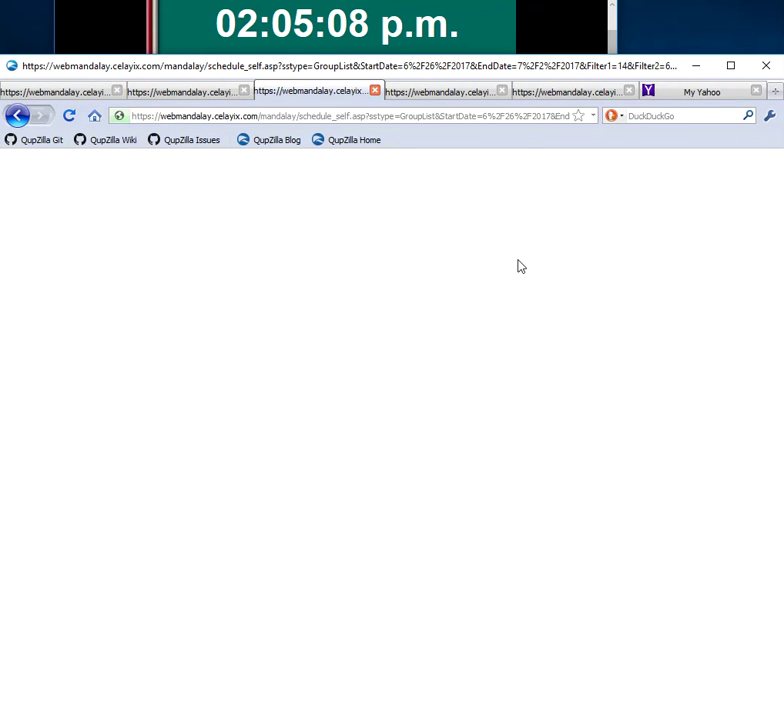
# Return the fifth tab to its search form and try finding Server shifts for 0-1:All Meal Periods, 6/26/2017 to 7/2/2017.
pyautogui.click(556, 93)
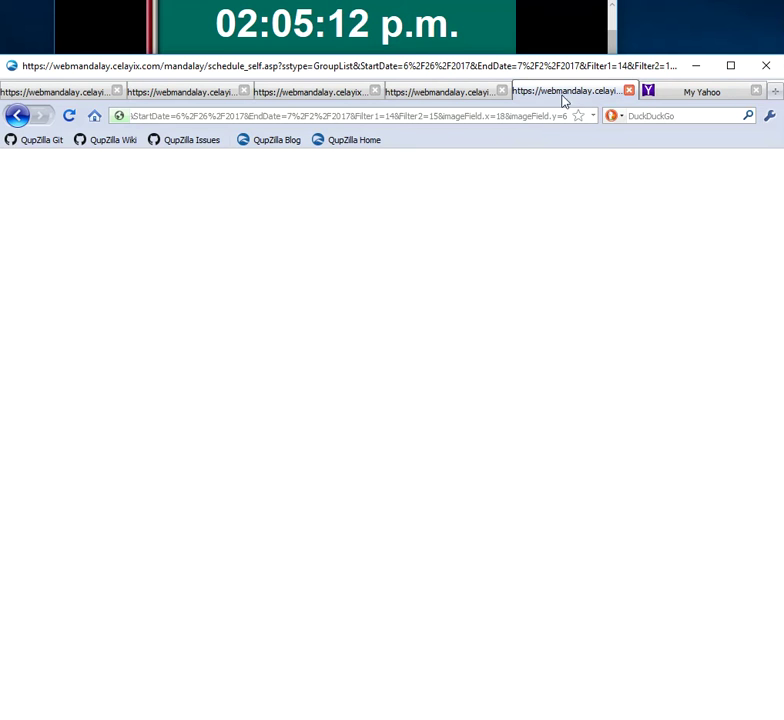
pyautogui.click(20, 118)
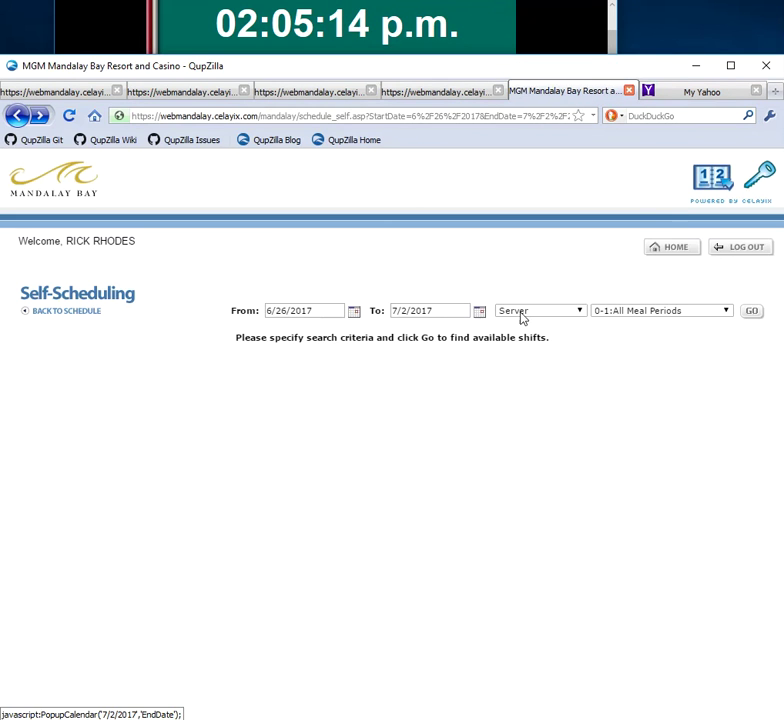
pyautogui.click(753, 312)
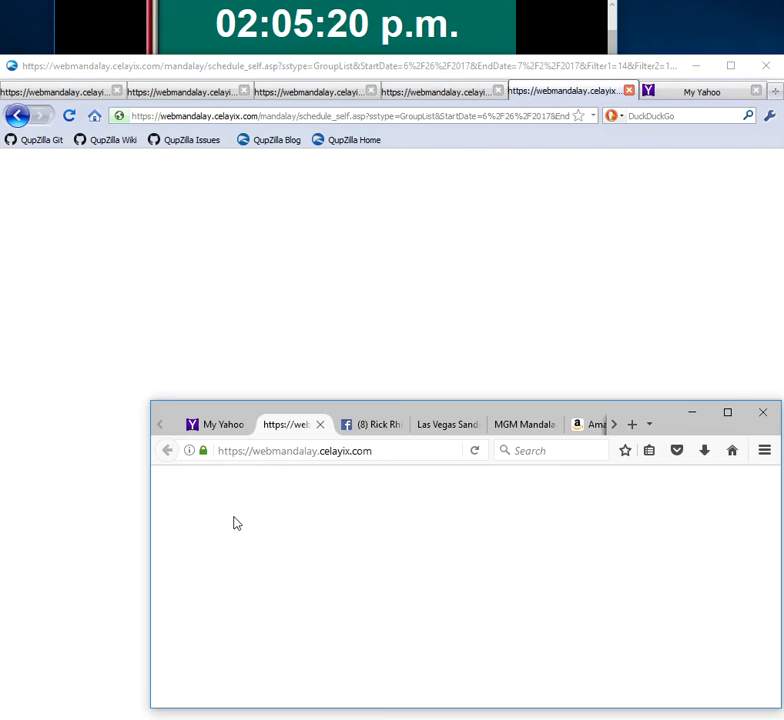
# Move the Firefox window higher on the desktop and view its MGM Mandalay tab.
pyautogui.click(423, 450)
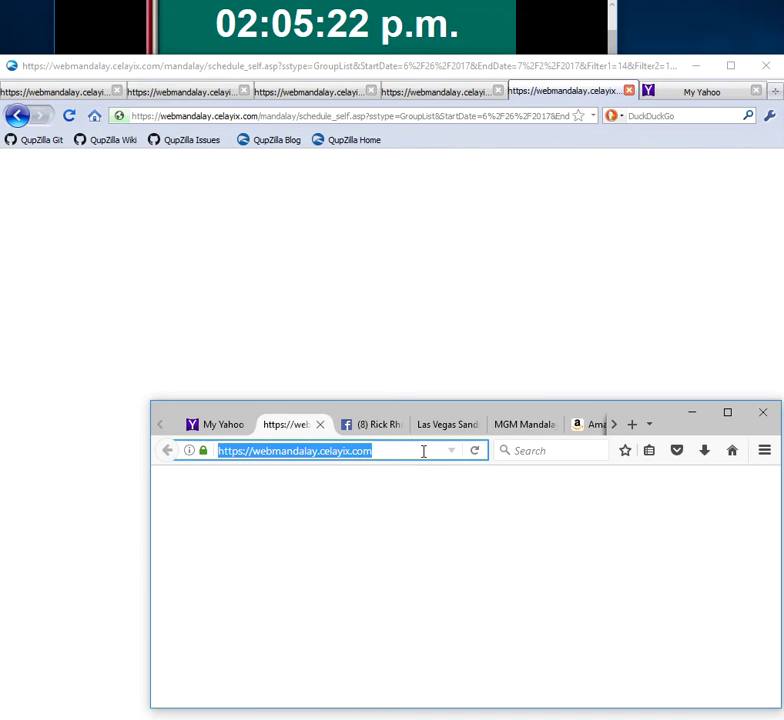
pyautogui.click(404, 469)
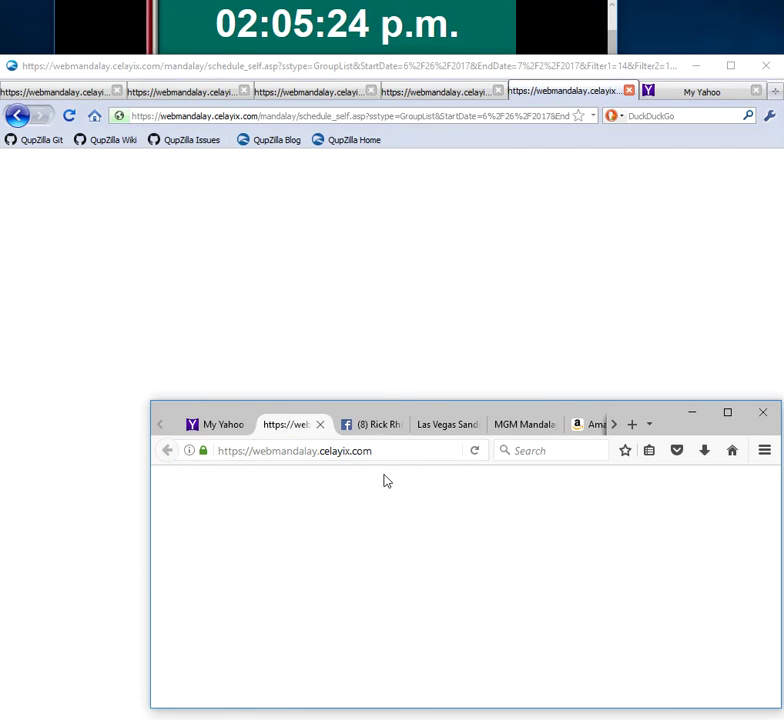
pyautogui.moveTo(430, 401); pyautogui.dragTo(460, 198)
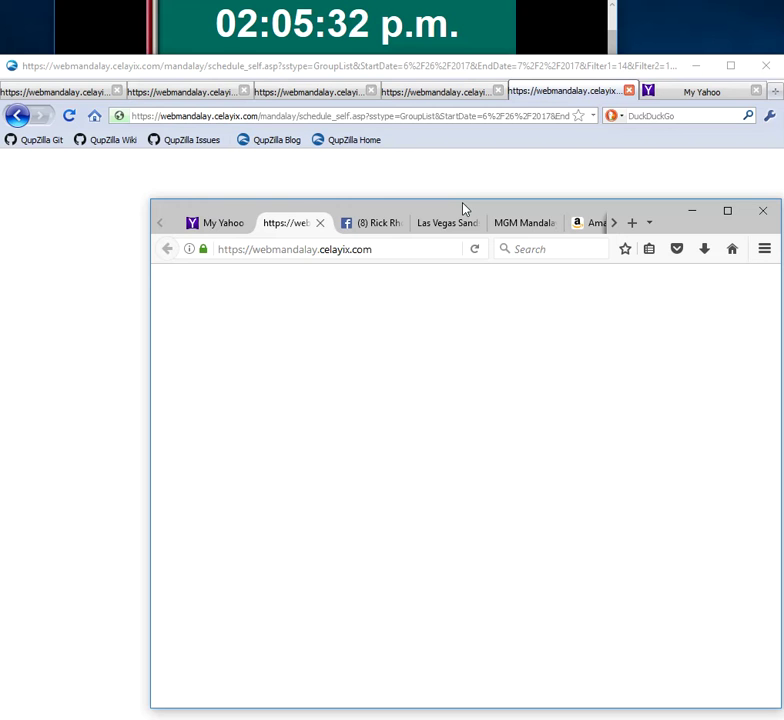
pyautogui.click(526, 224)
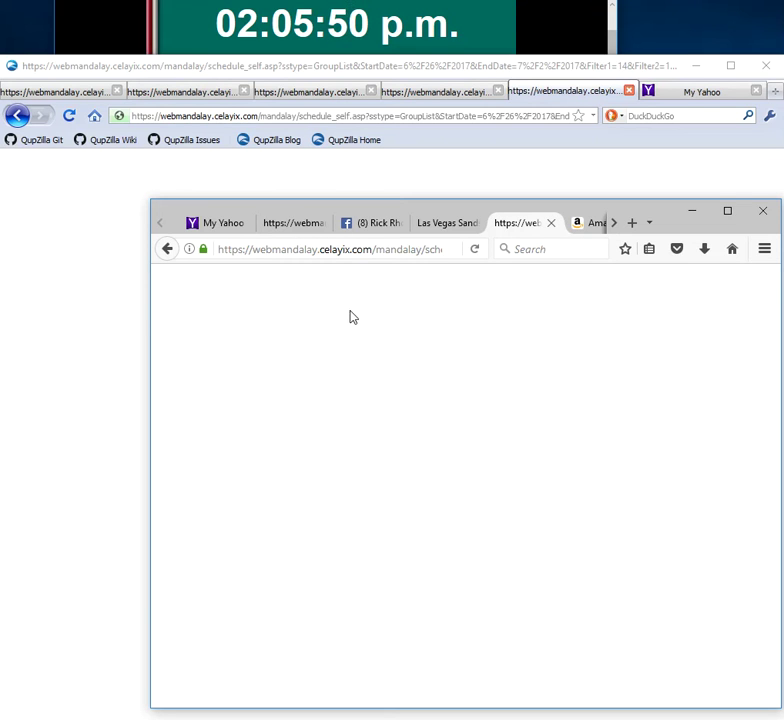
# Switch to QupZilla and retry the fifth tab's All Meal Periods search from the previous page.
pyautogui.click(26, 120)
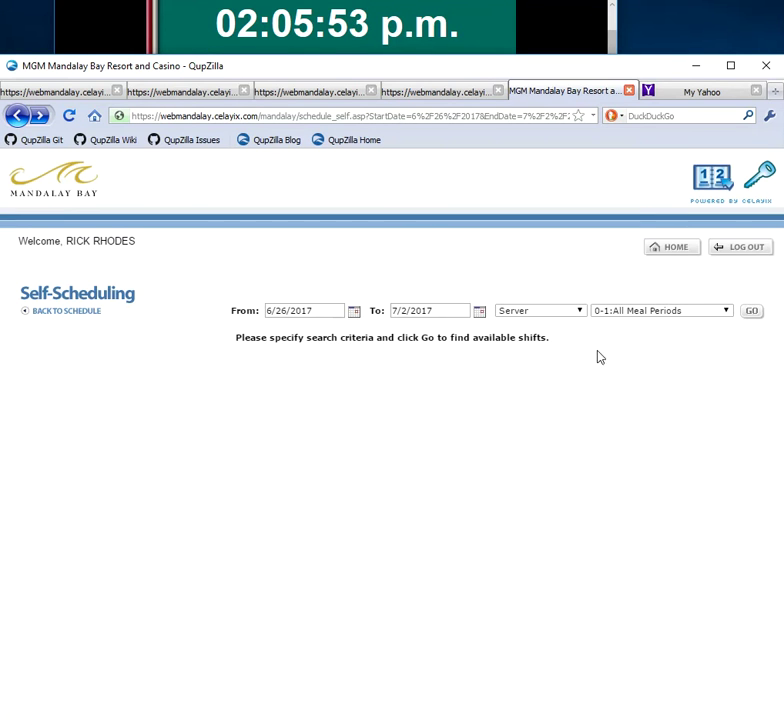
pyautogui.click(752, 313)
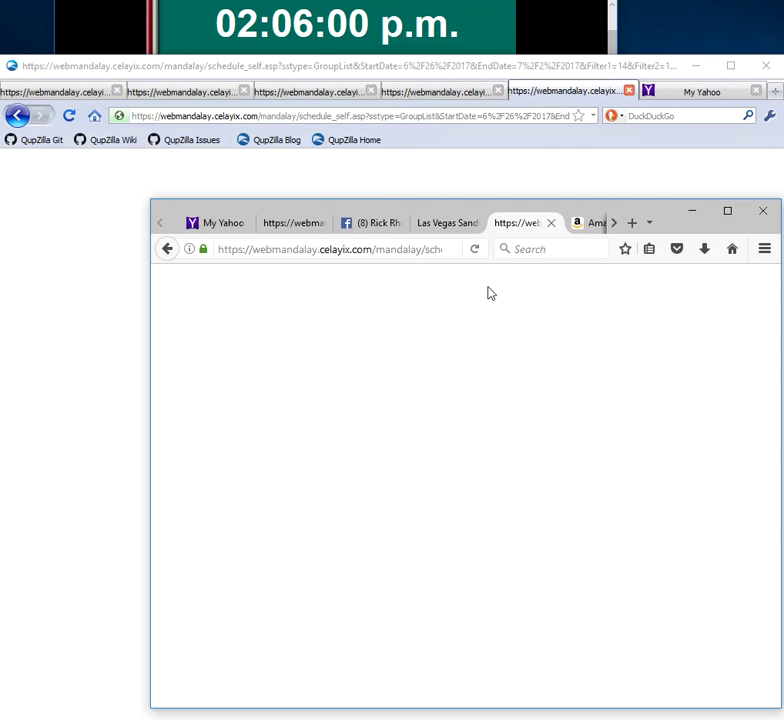
pyautogui.click(300, 223)
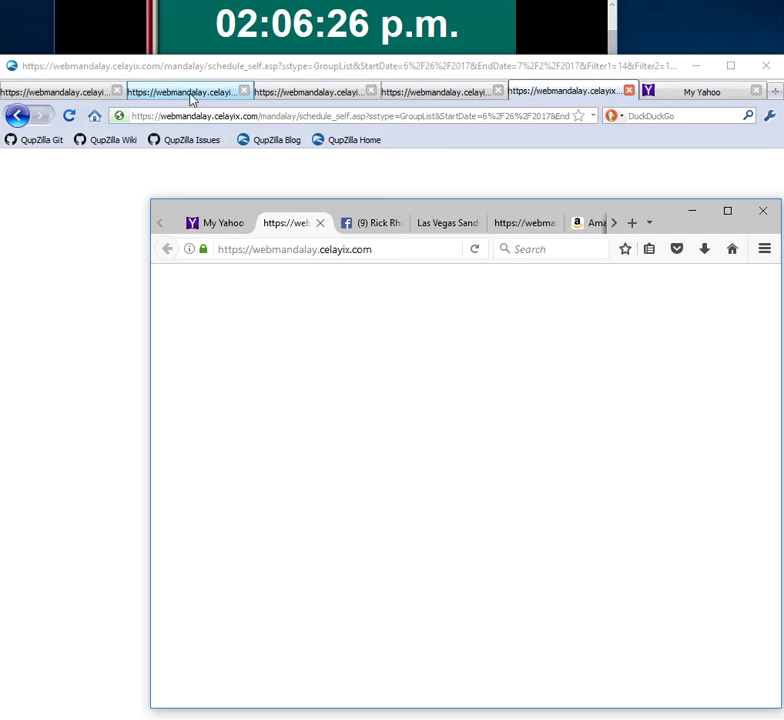
pyautogui.click(528, 224)
pyautogui.moveTo(430, 252); pyautogui.dragTo(663, 236)
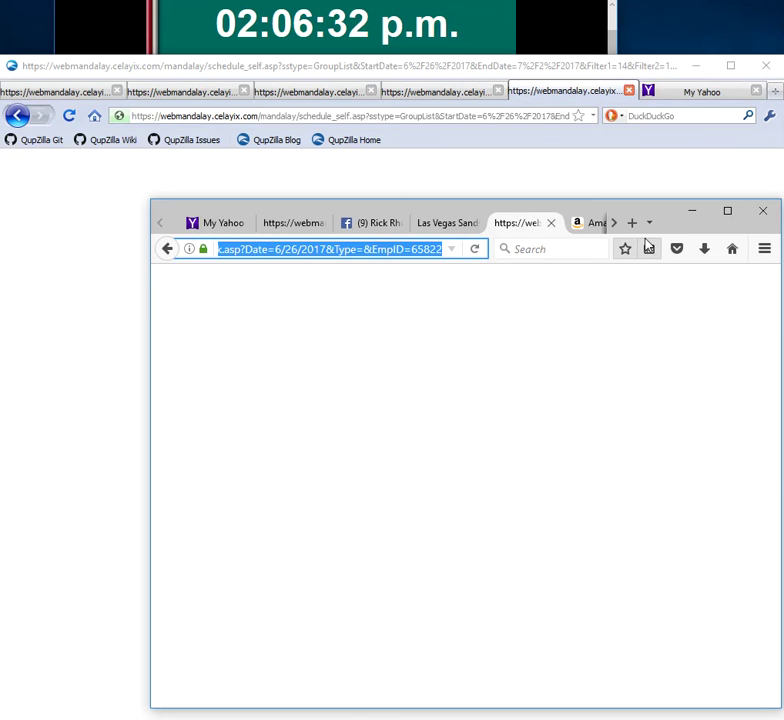
pyautogui.write('https://webmandalay.celayix.com/mandalay/')
pyautogui.press('Return')
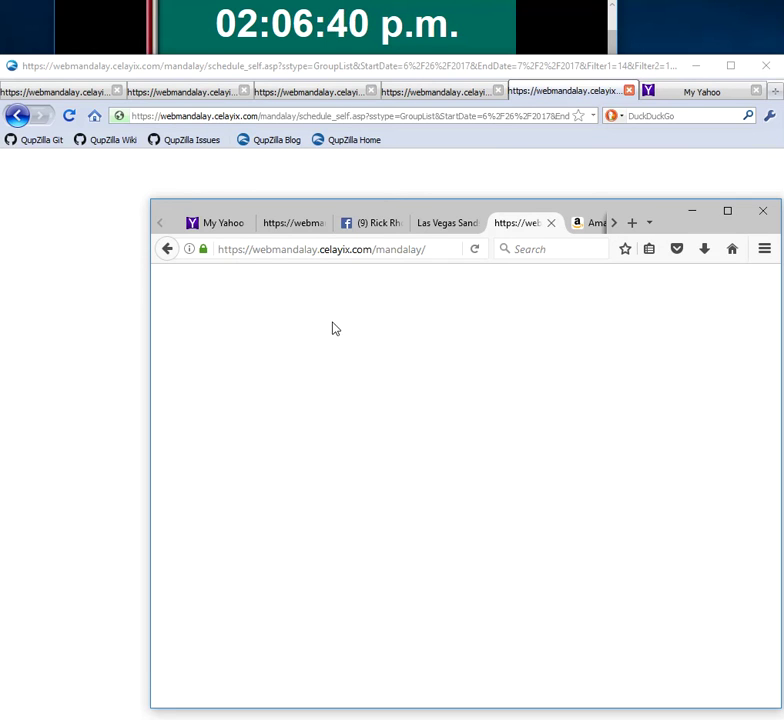
# Check the Firefox webmandalay.celayix.com tab and return to the tab with the /mandalay/ address.
pyautogui.click(290, 224)
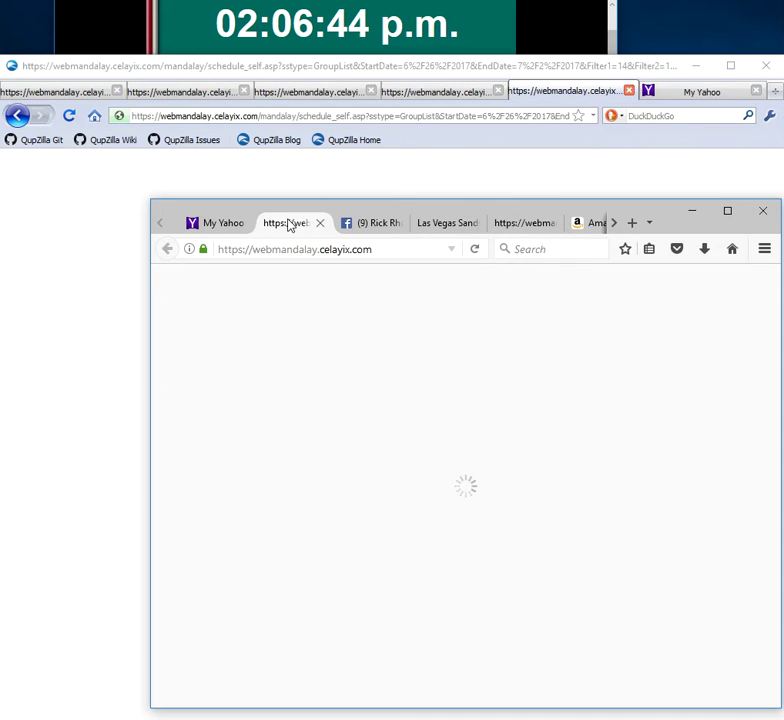
pyautogui.click(394, 252)
pyautogui.click(394, 252)
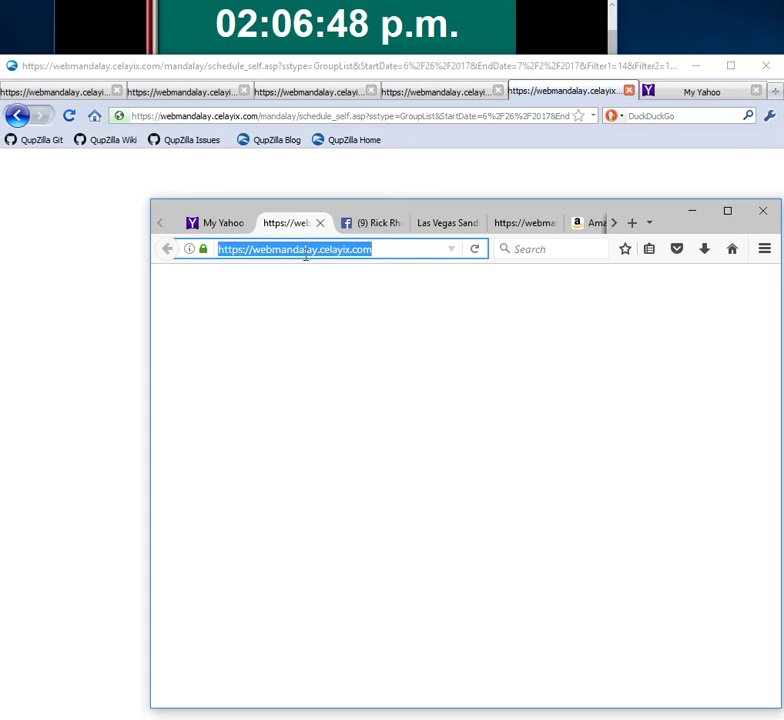
pyautogui.click(518, 225)
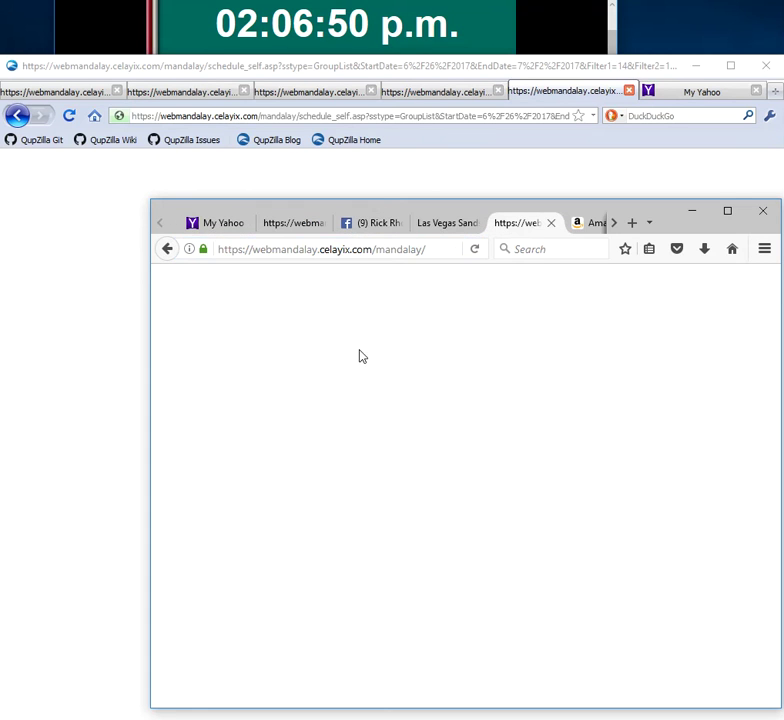
# Switch to QupZilla, return to the fifth tab's search form and resubmit the Server search for 0-1:All Meal Periods.
pyautogui.click(548, 100)
pyautogui.click(17, 117)
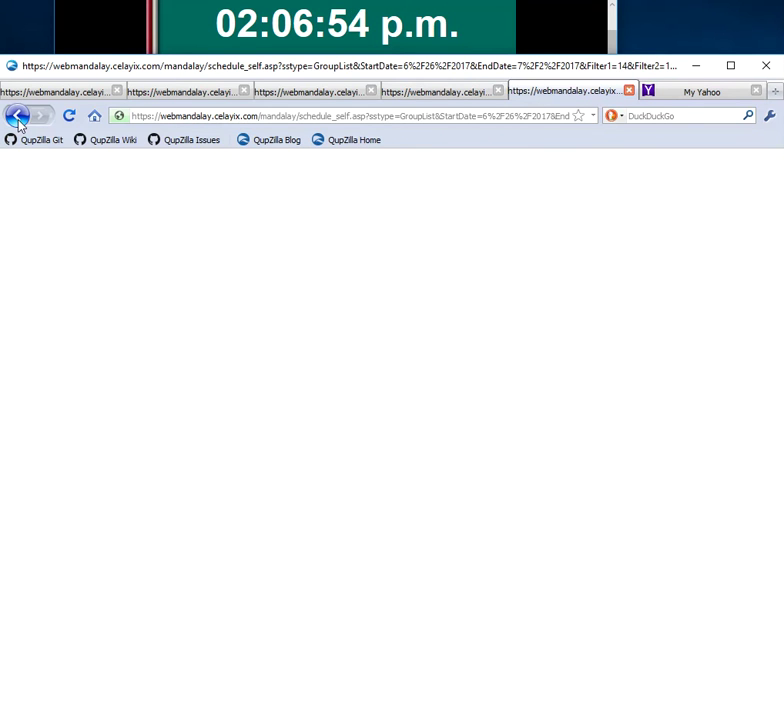
pyautogui.click(751, 312)
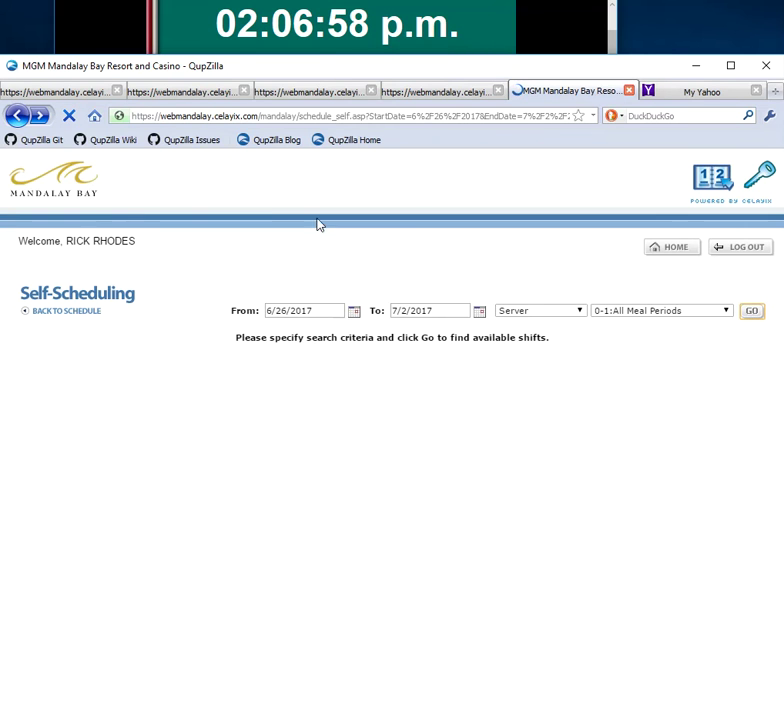
# Go back to the search form in the third tab and resubmit the 4-4: Reception & Dinner search.
pyautogui.click(292, 95)
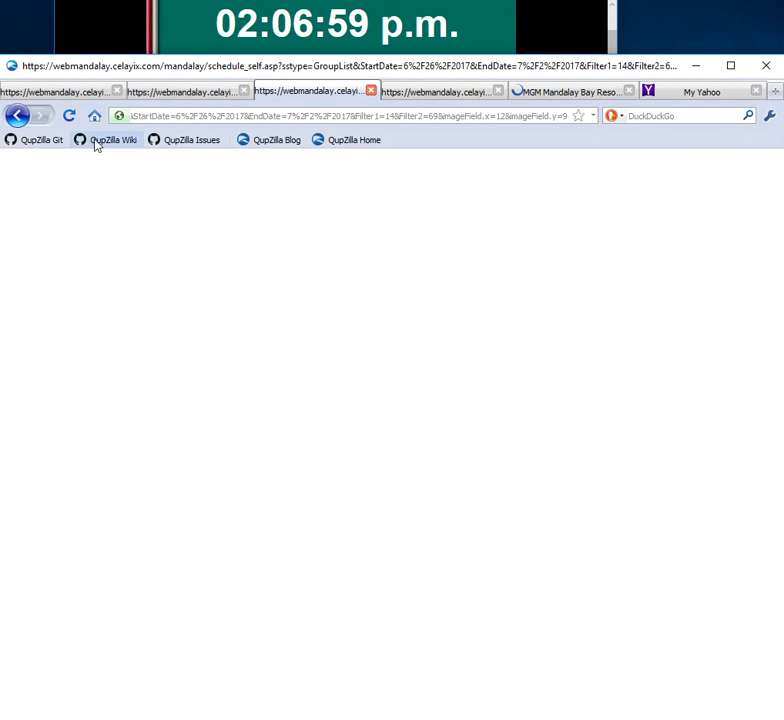
pyautogui.click(17, 118)
pyautogui.click(17, 120)
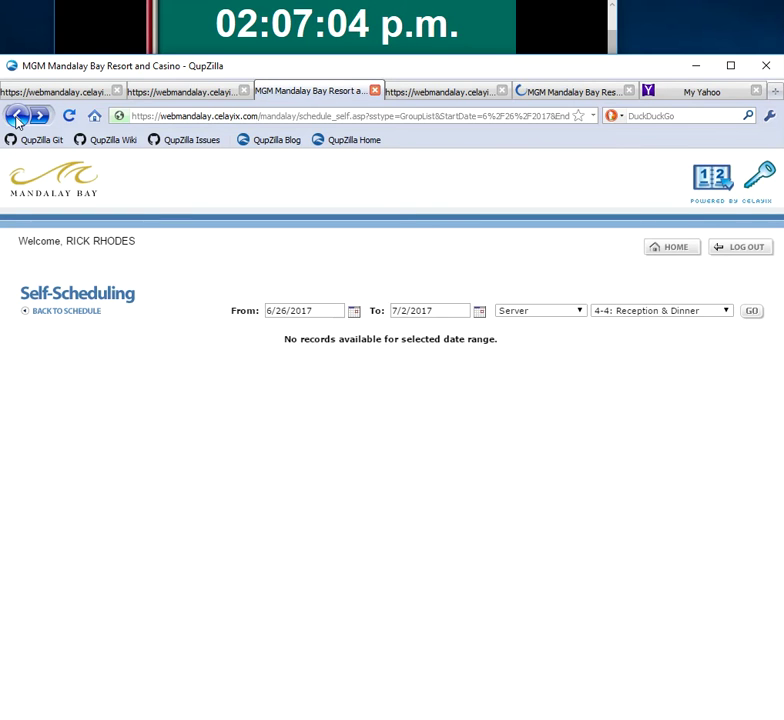
pyautogui.click(752, 317)
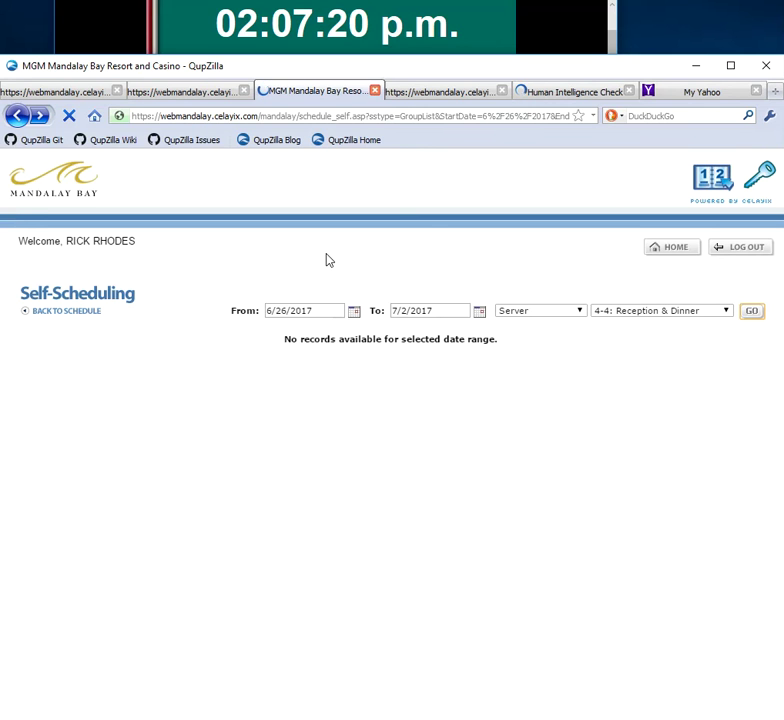
# Enter the picture's verification characters in the fifth tab's Human Intelligence Check and submit them.
pyautogui.click(546, 92)
pyautogui.click(421, 357)
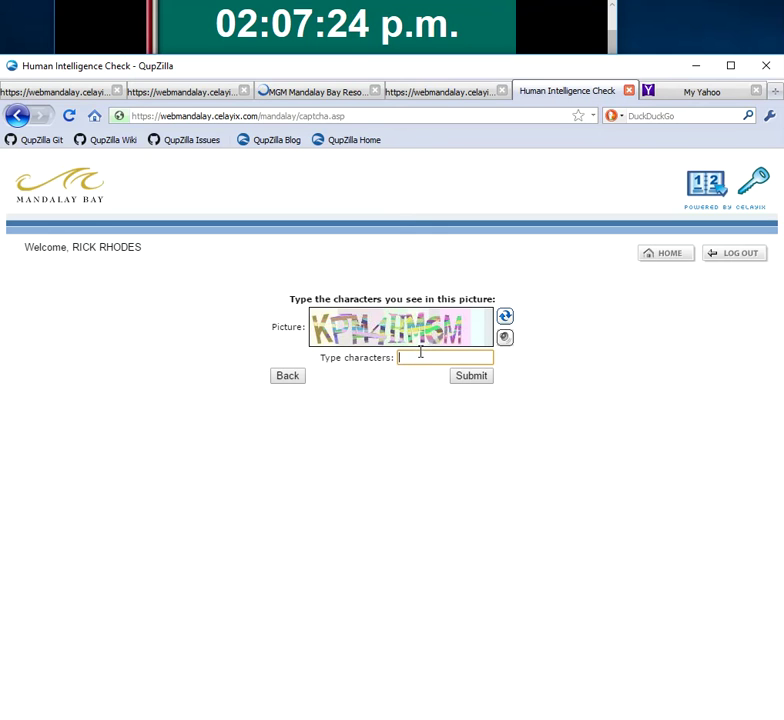
pyautogui.write('kp')
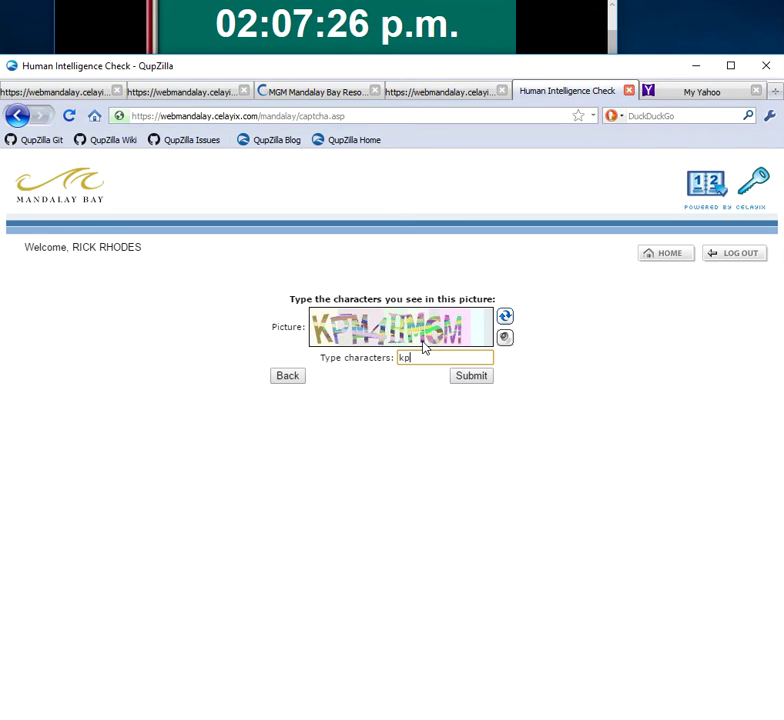
pyautogui.write('m4hm')
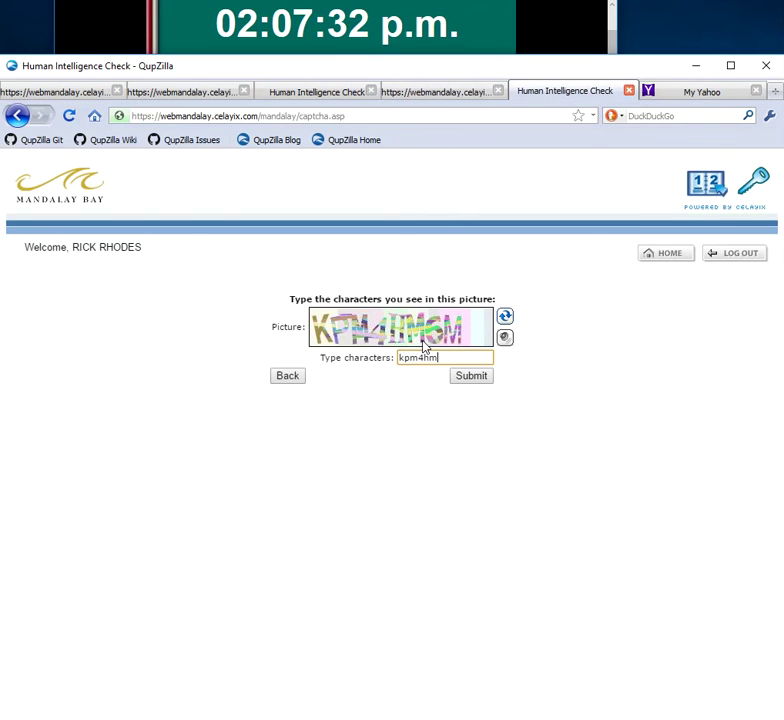
pyautogui.write('6m')
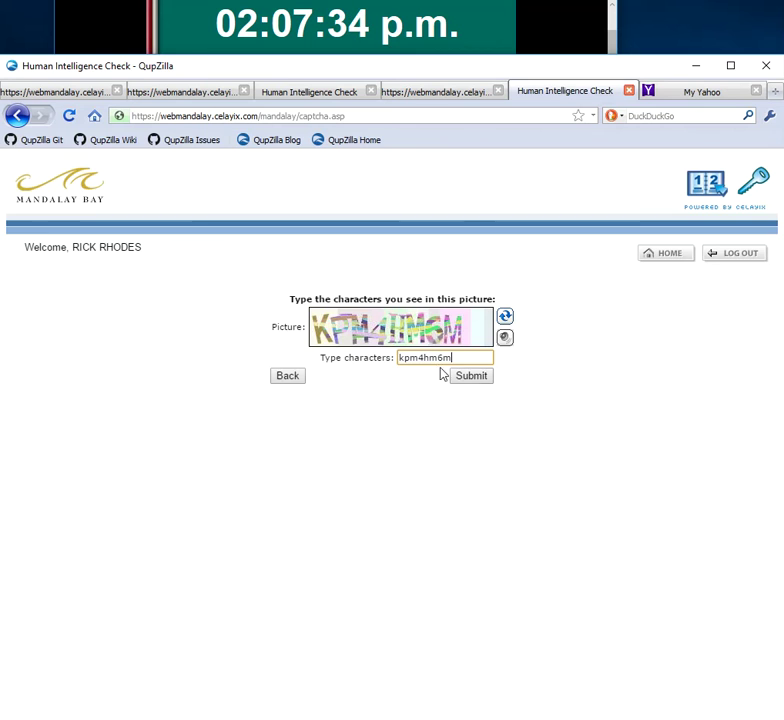
pyautogui.click(470, 377)
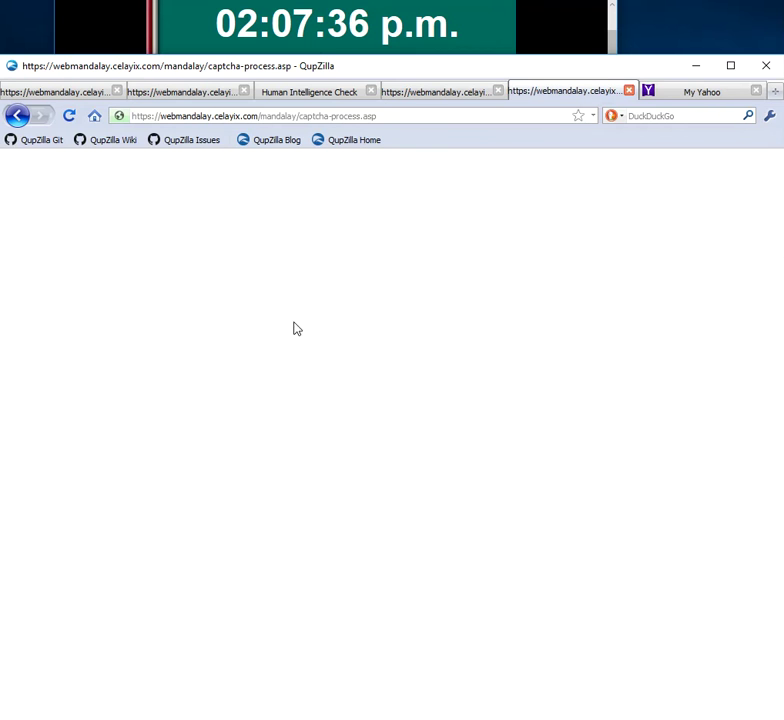
# Check the fifth tab's page, then request a new captcha picture in the third tab and activate its characters field.
pyautogui.click(182, 91)
pyautogui.click(311, 91)
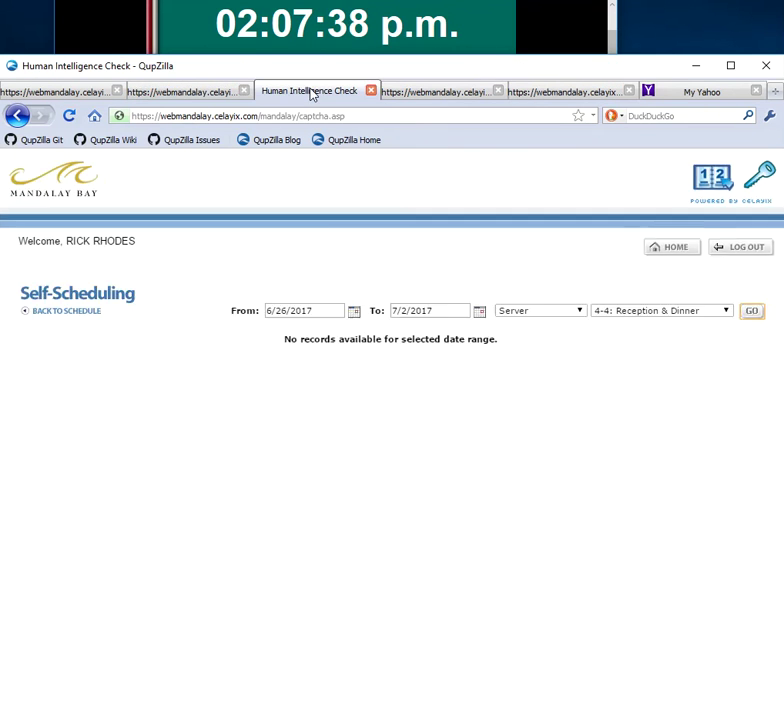
pyautogui.click(565, 94)
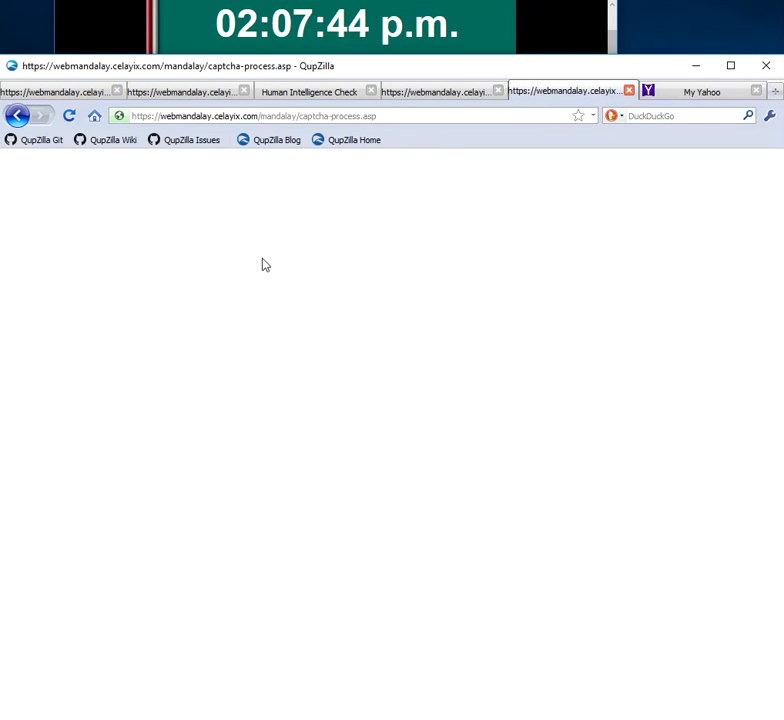
pyautogui.click(310, 96)
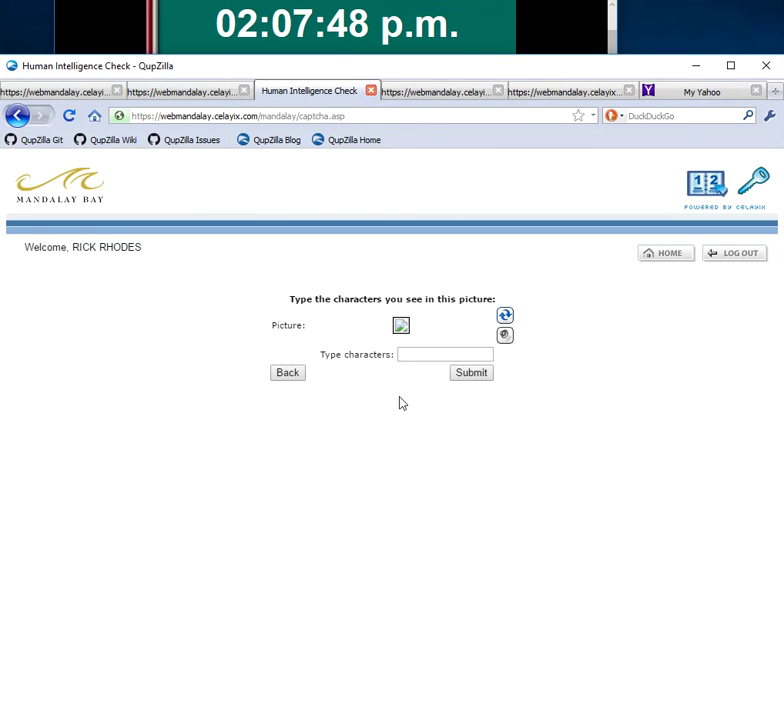
pyautogui.click(505, 316)
pyautogui.click(427, 354)
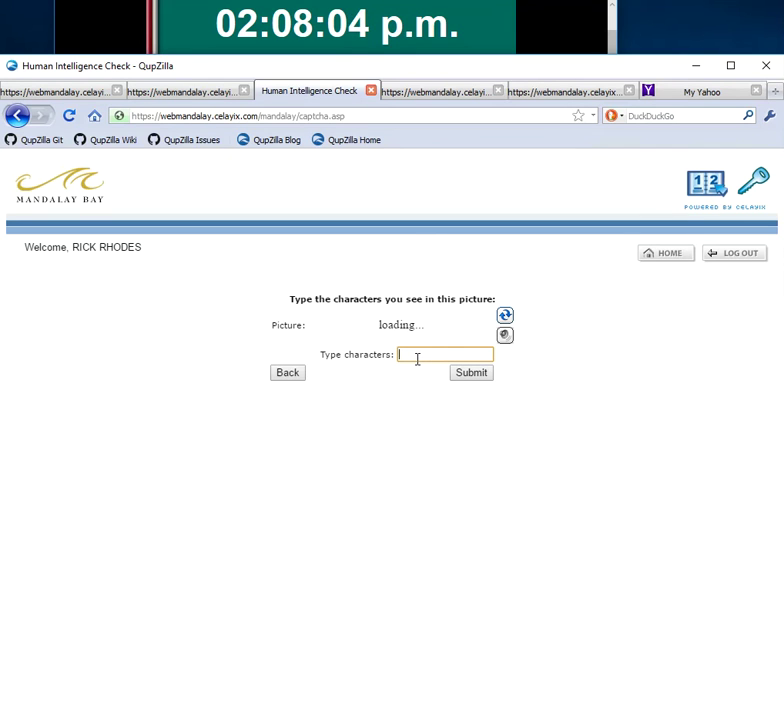
# Open the Lady Gaga hiking article from My Yahoo, then recheck the third tab's captcha and the fifth tab's page.
pyautogui.click(682, 94)
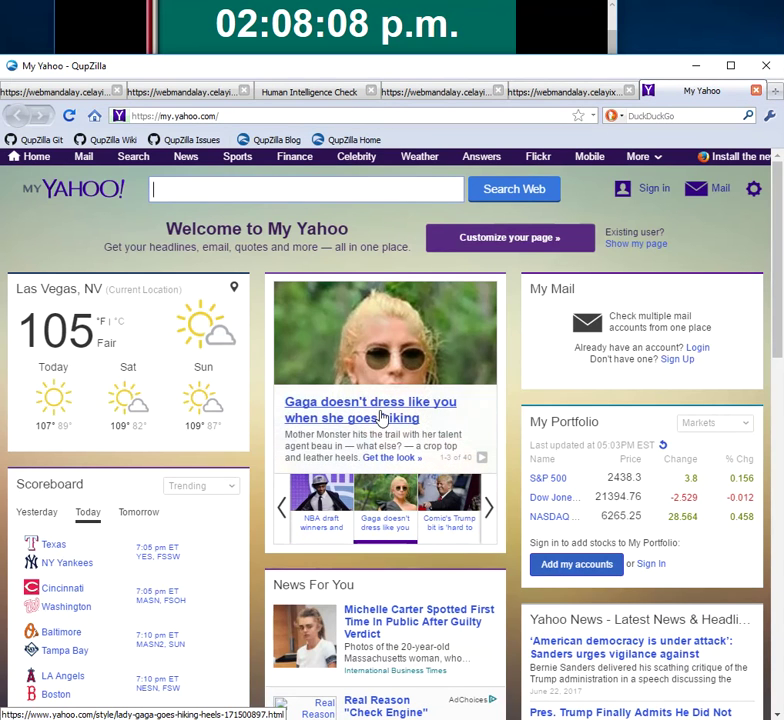
pyautogui.click(380, 416)
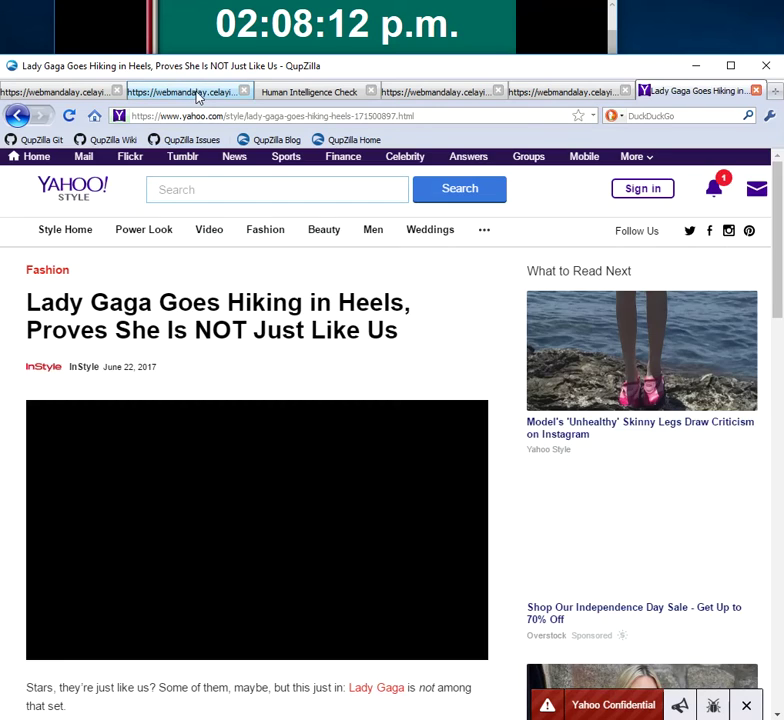
pyautogui.click(197, 94)
pyautogui.click(307, 93)
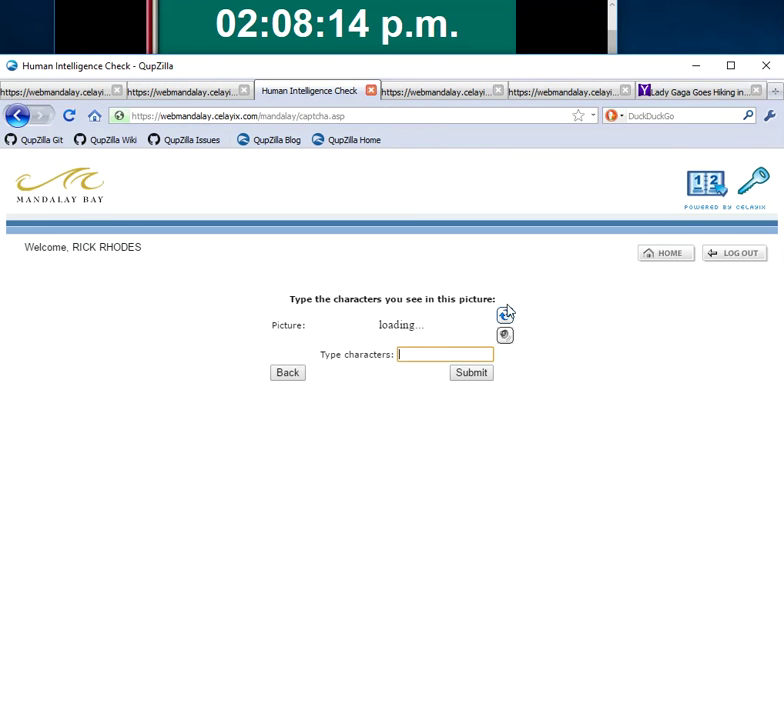
pyautogui.click(565, 96)
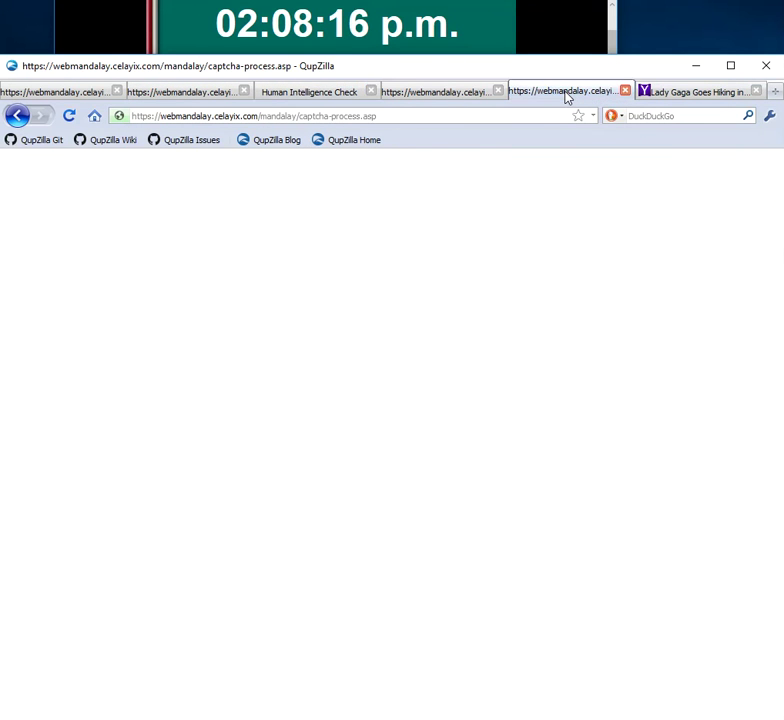
# Return the fifth tab to its Human Intelligence Check and look at the pages in the second and third tabs.
pyautogui.click(17, 115)
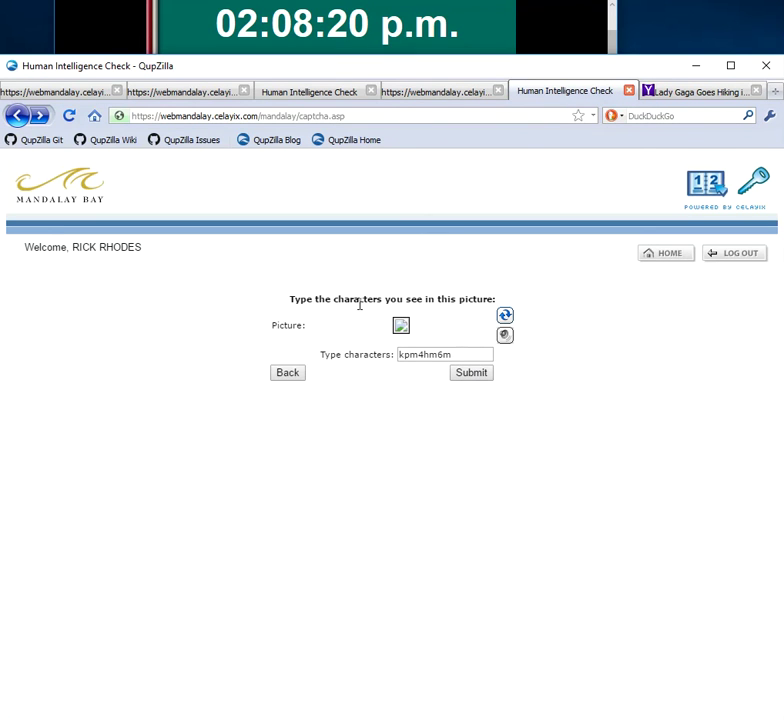
pyautogui.click(180, 94)
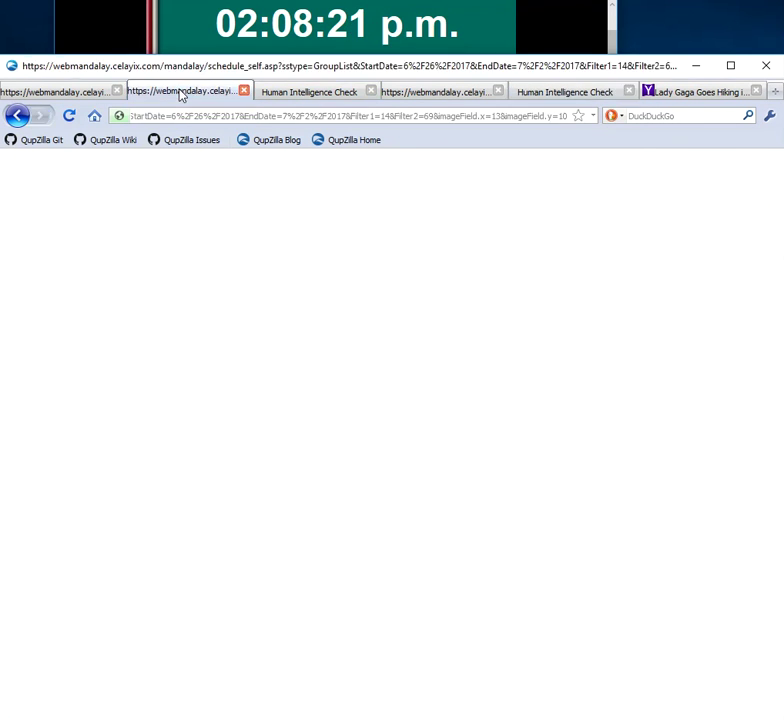
pyautogui.click(292, 96)
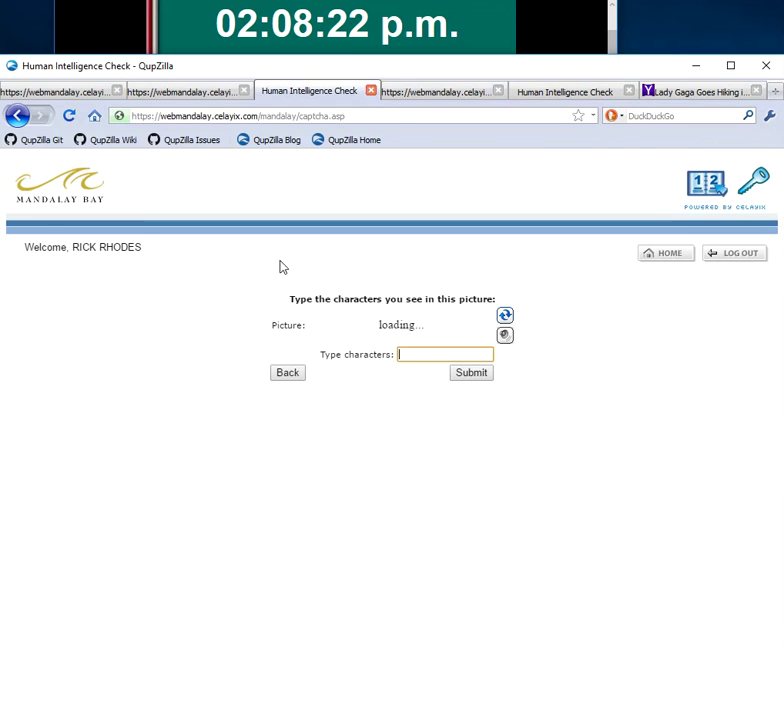
pyautogui.click(555, 90)
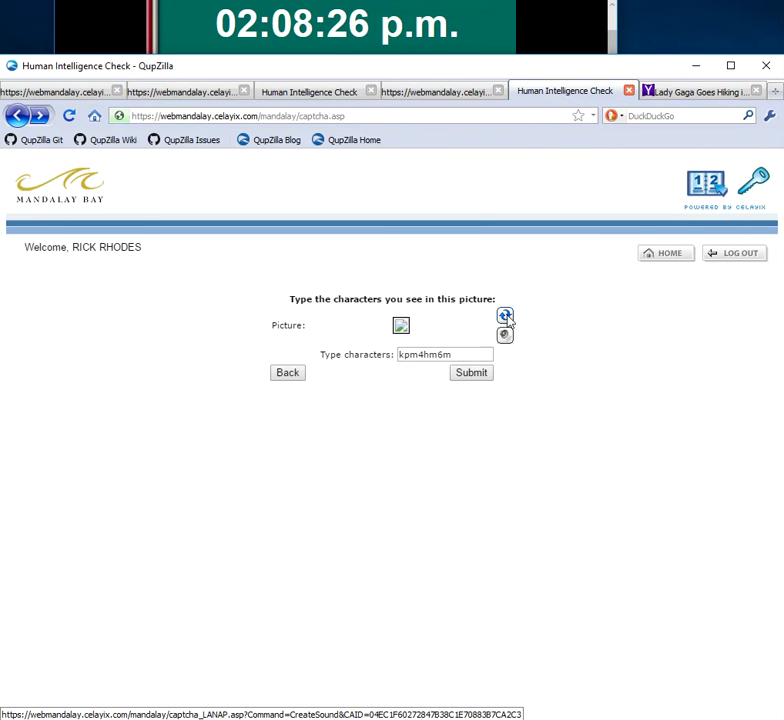
# Request a new captcha picture in the fifth tab, replace the old entry with its verification characters, and submit them.
pyautogui.moveTo(464, 356); pyautogui.dragTo(342, 357)
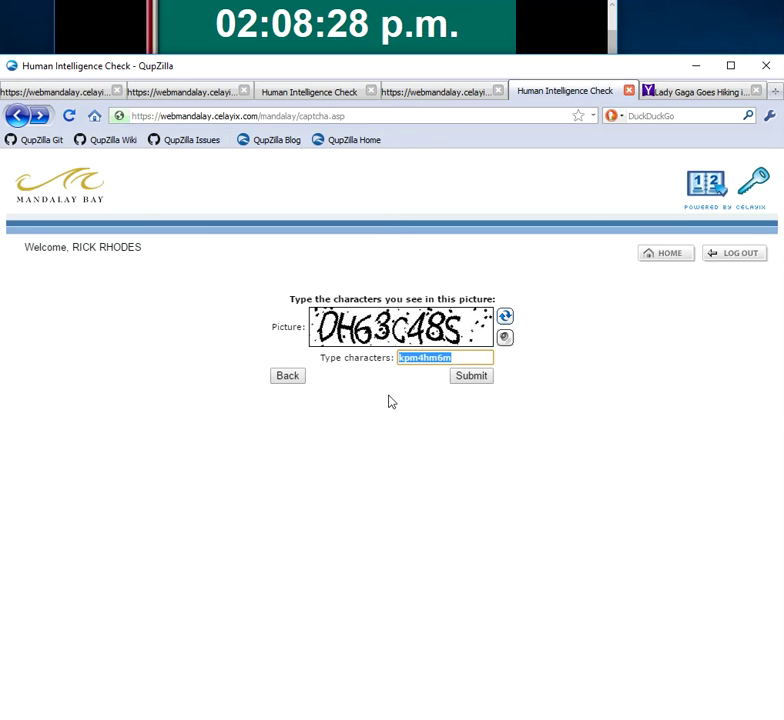
pyautogui.write('dh6')
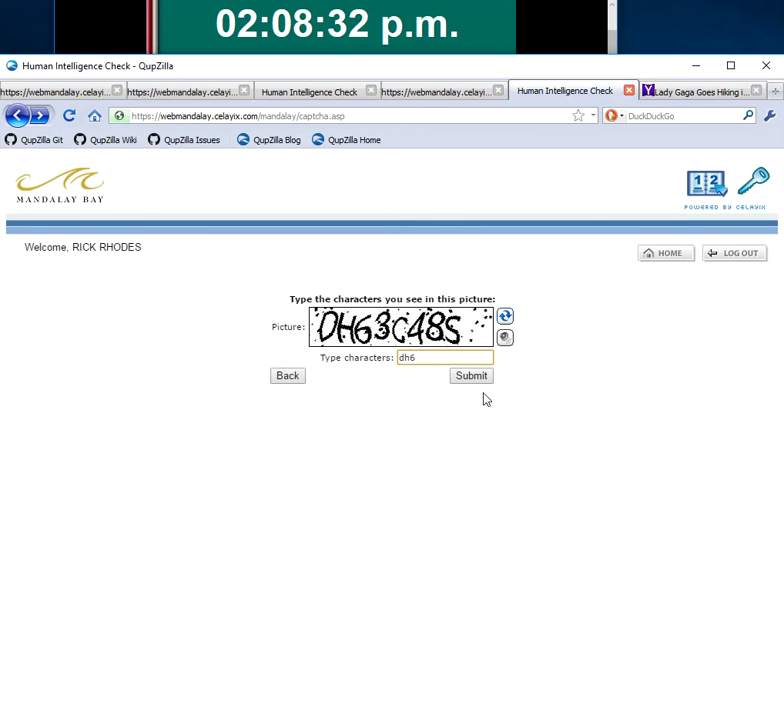
pyautogui.write('c48s')
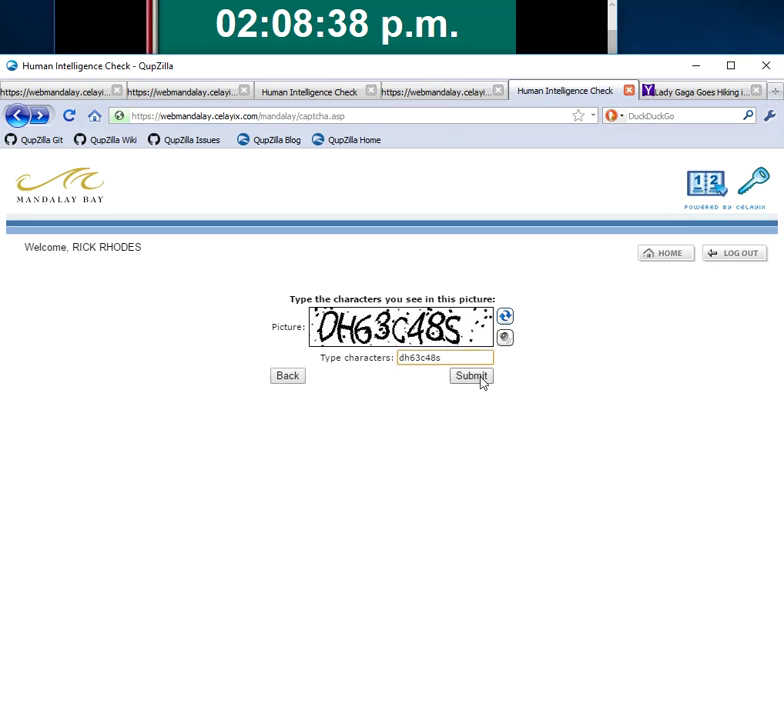
pyautogui.click(480, 378)
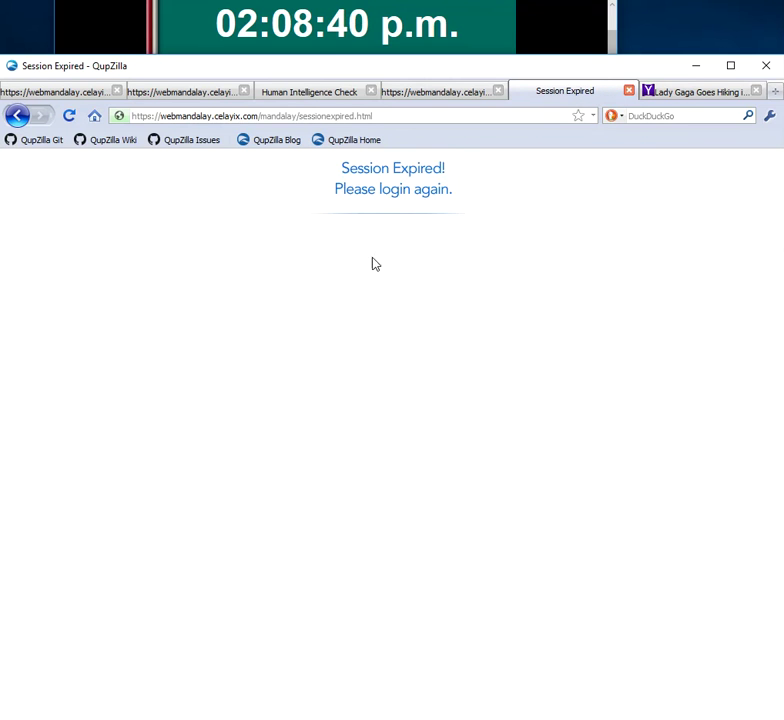
# Return the third tab to the self-scheduling form and run the Server search for 4-4: Reception & Dinner again.
pyautogui.click(295, 93)
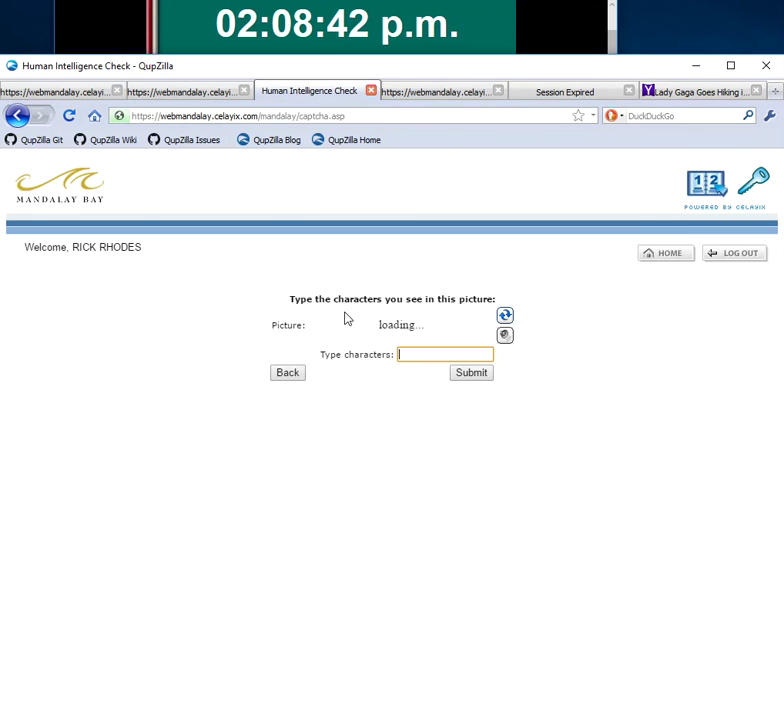
pyautogui.click(17, 115)
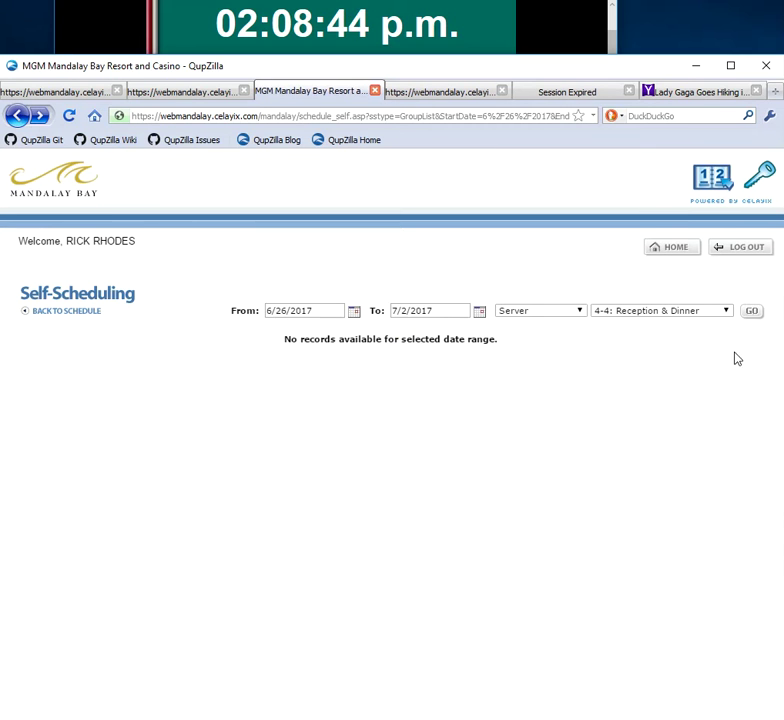
pyautogui.click(751, 311)
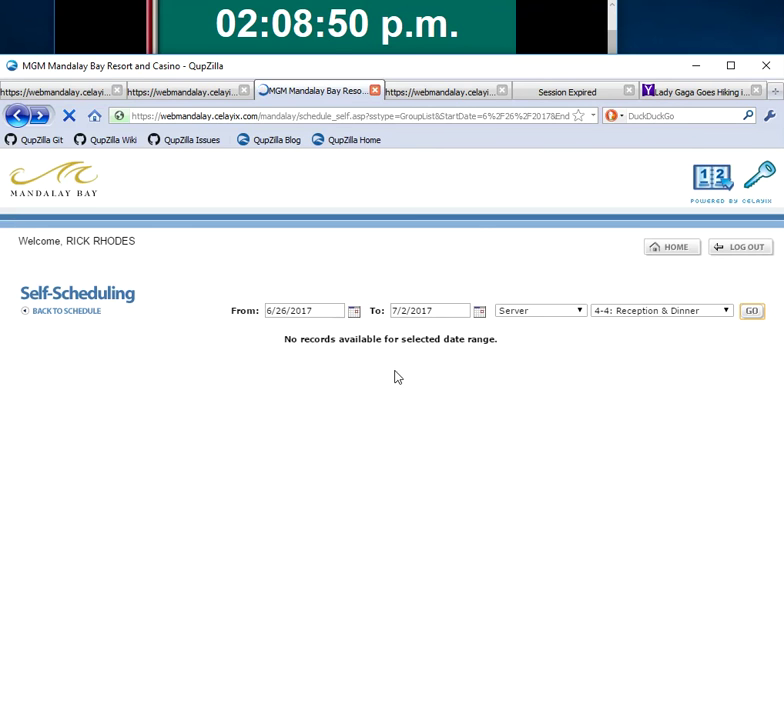
# Load the site's base address, webmandalay.celayix.com/mandalay/, in the fifth tab.
pyautogui.click(568, 94)
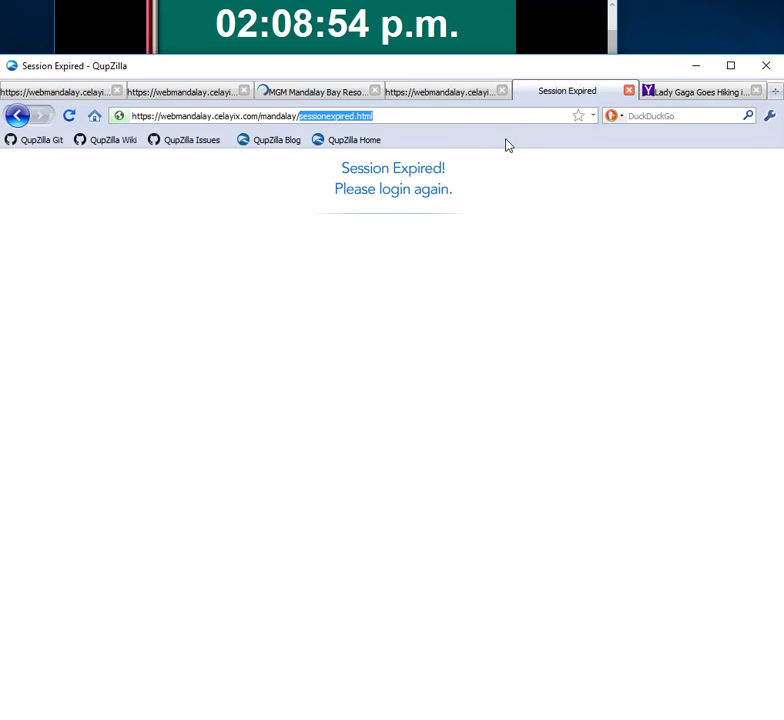
pyautogui.press('BackSpace')
pyautogui.press('Return')
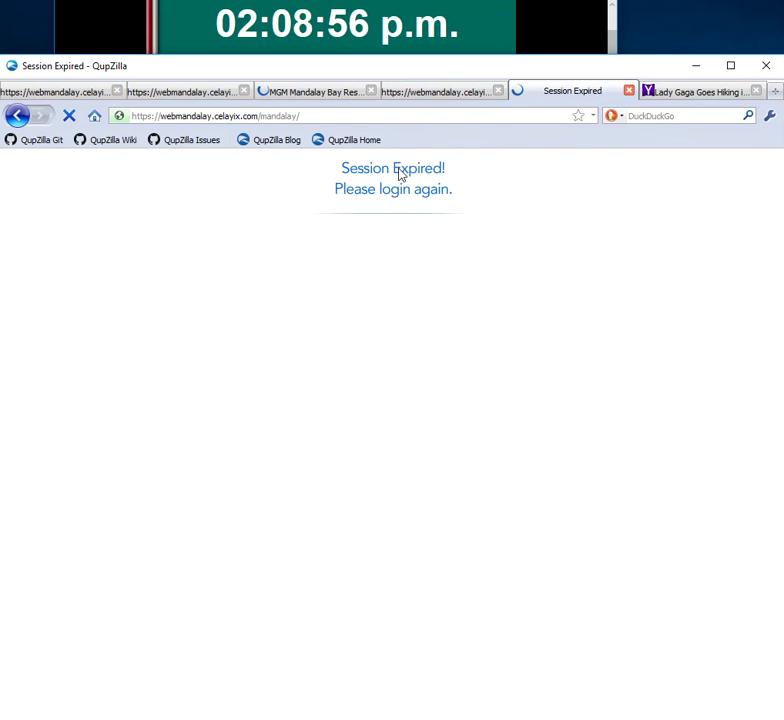
# Check the loading pages in the third and fifth tabs, then return the fourth tab to its Human Intelligence Check.
pyautogui.click(313, 92)
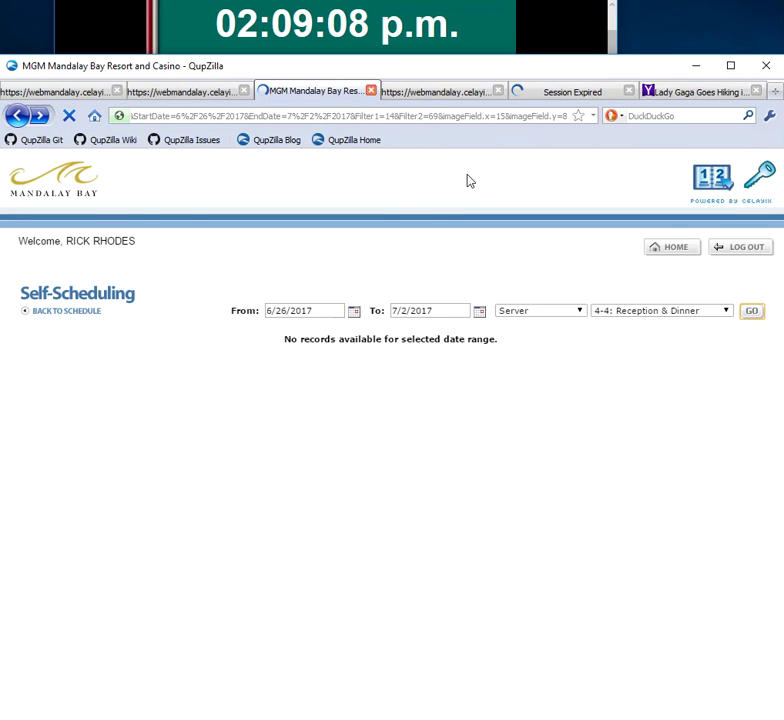
pyautogui.click(543, 93)
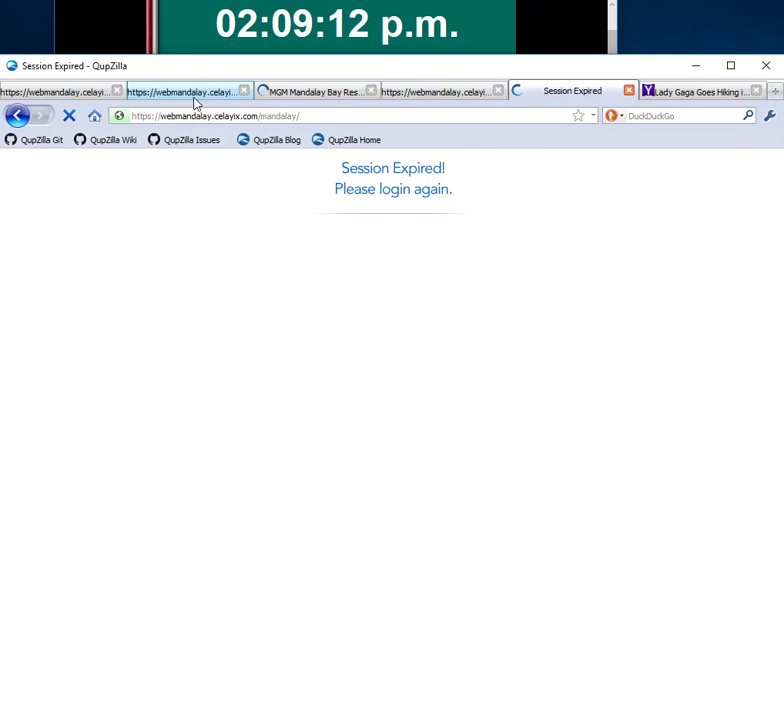
pyautogui.click(292, 93)
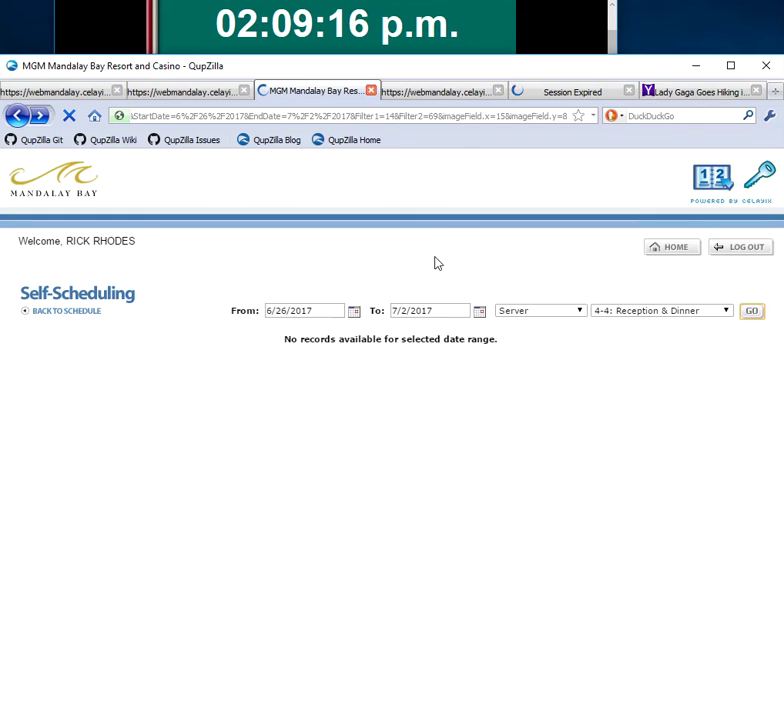
pyautogui.click(440, 93)
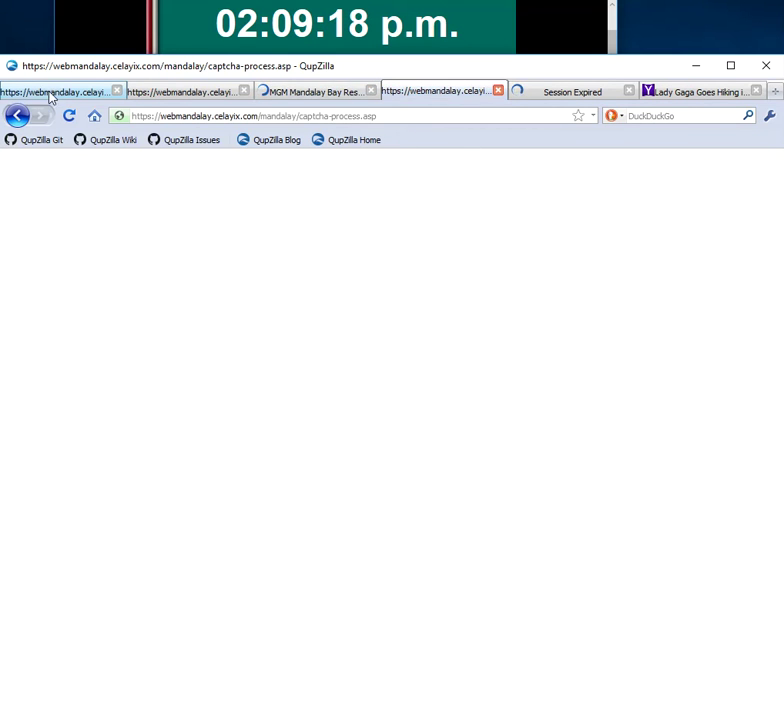
pyautogui.click(14, 116)
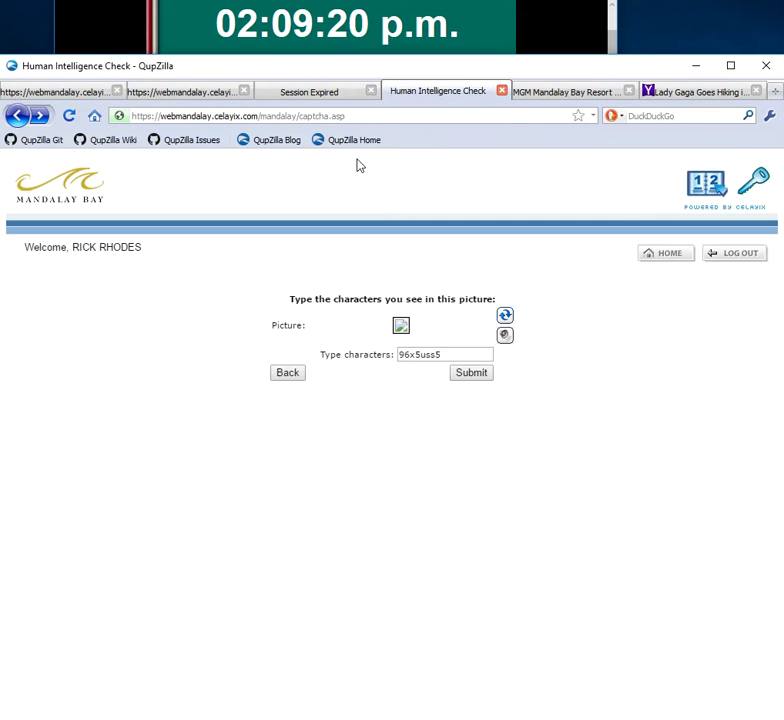
# Go back to the search form in the third tab and submit the prefilled login form in the fifth tab.
pyautogui.click(306, 92)
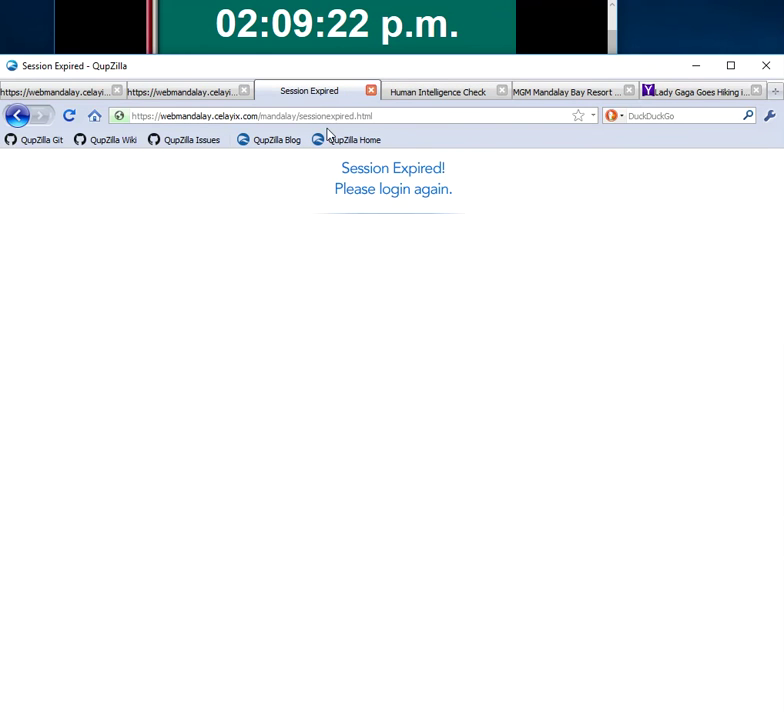
pyautogui.click(17, 117)
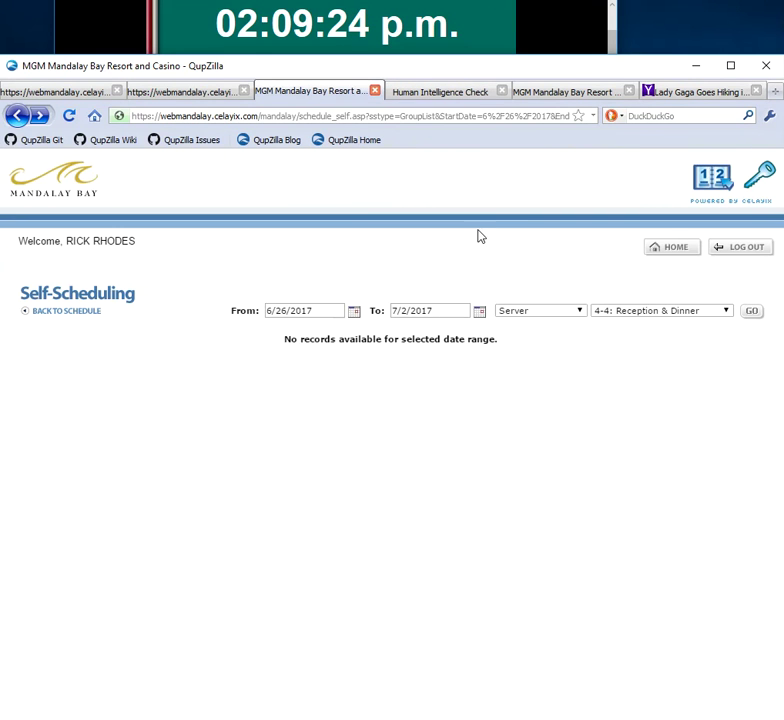
pyautogui.click(567, 93)
pyautogui.click(391, 325)
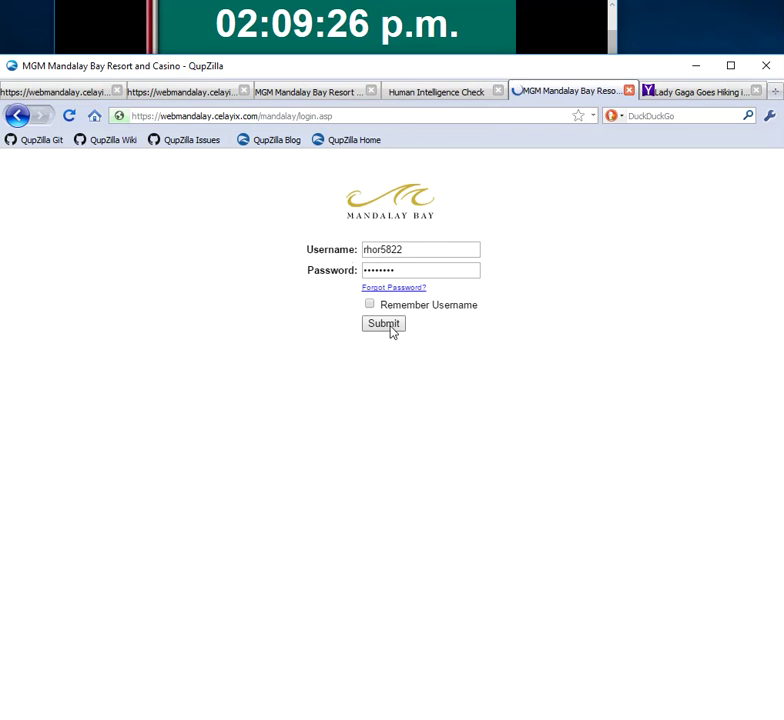
# Resubmit the 4-4: Reception & Dinner search in the third tab, then return to the fourth tab's search form and submit it too.
pyautogui.click(315, 91)
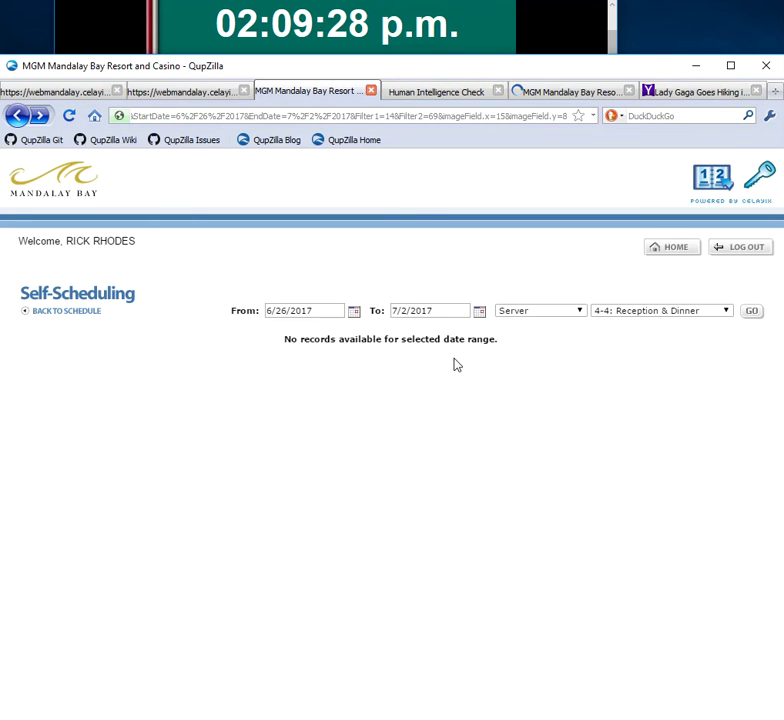
pyautogui.click(746, 312)
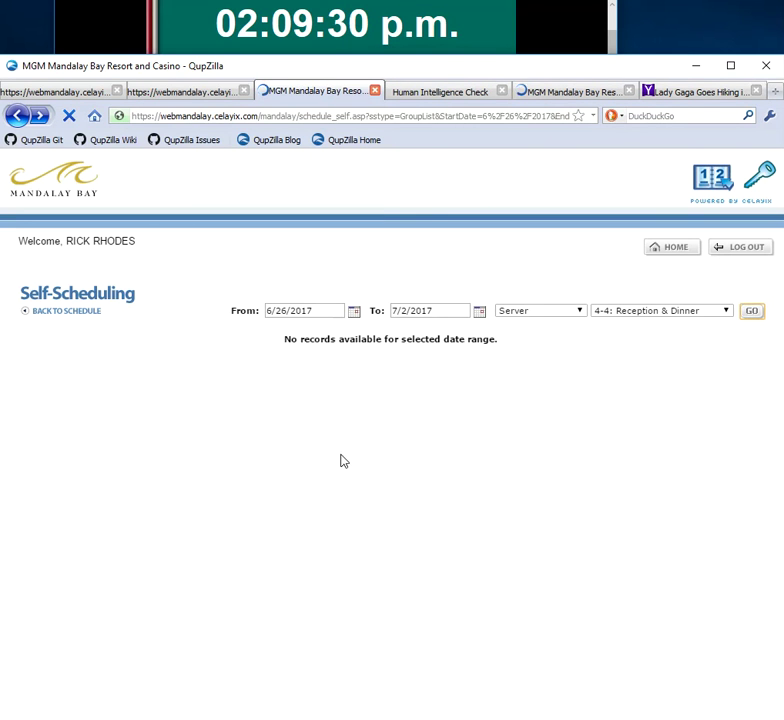
pyautogui.click(428, 93)
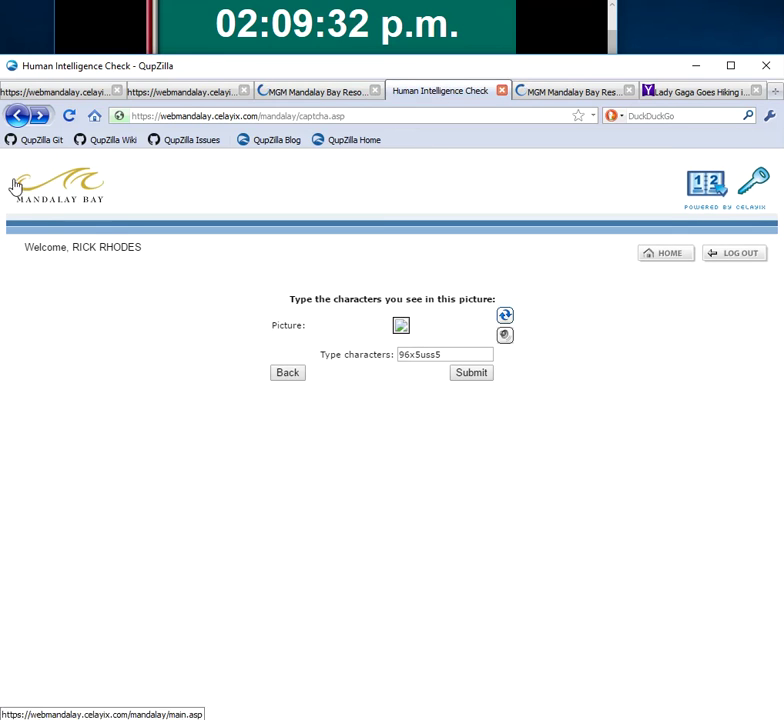
pyautogui.click(17, 118)
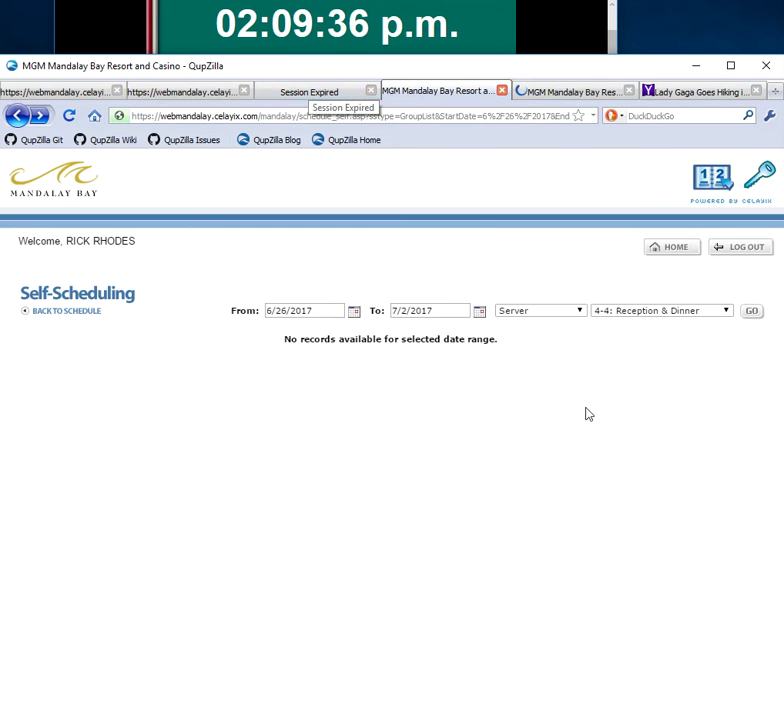
pyautogui.click(752, 311)
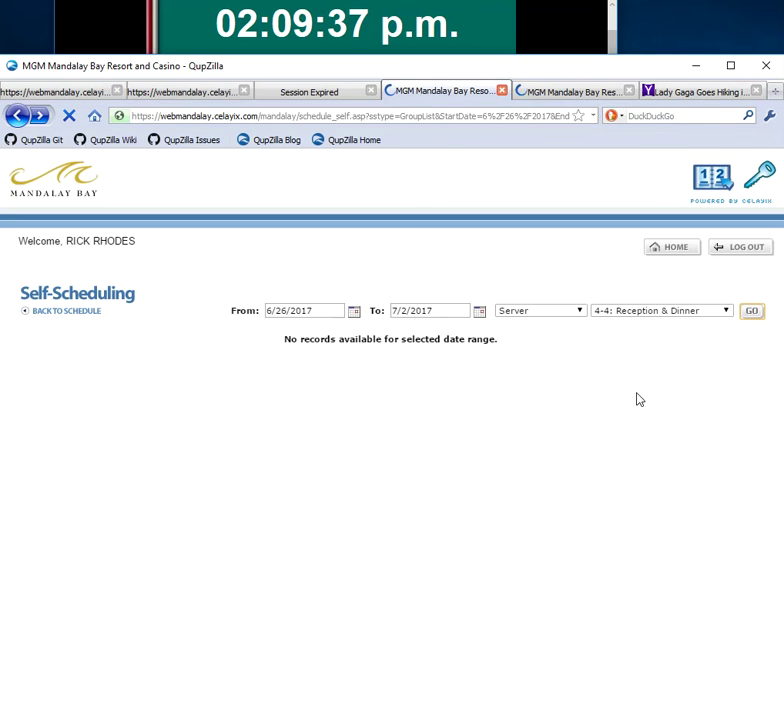
# Check the second through fifth tabs' pages, then return the fourth and third tabs to their self-scheduling search forms.
pyautogui.click(318, 96)
pyautogui.click(193, 96)
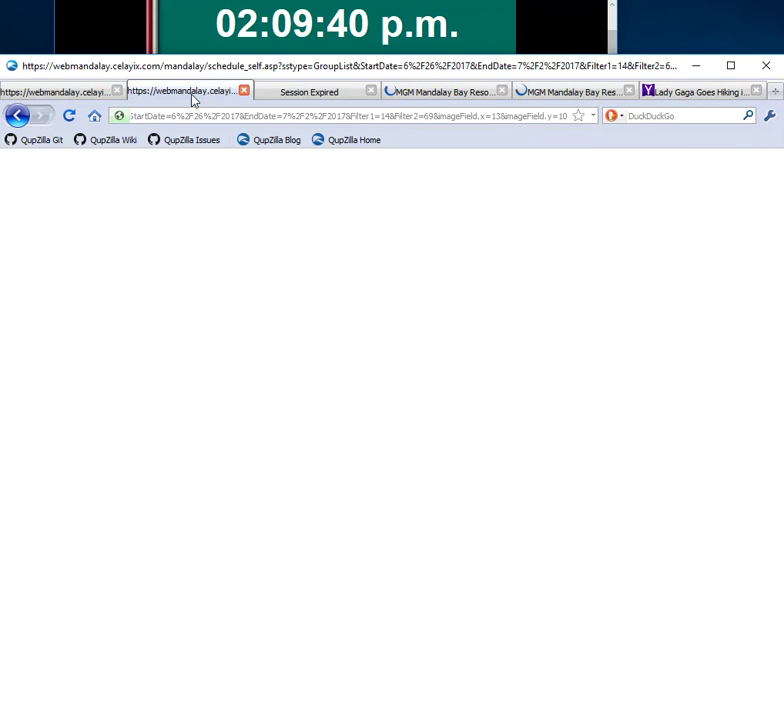
pyautogui.click(578, 95)
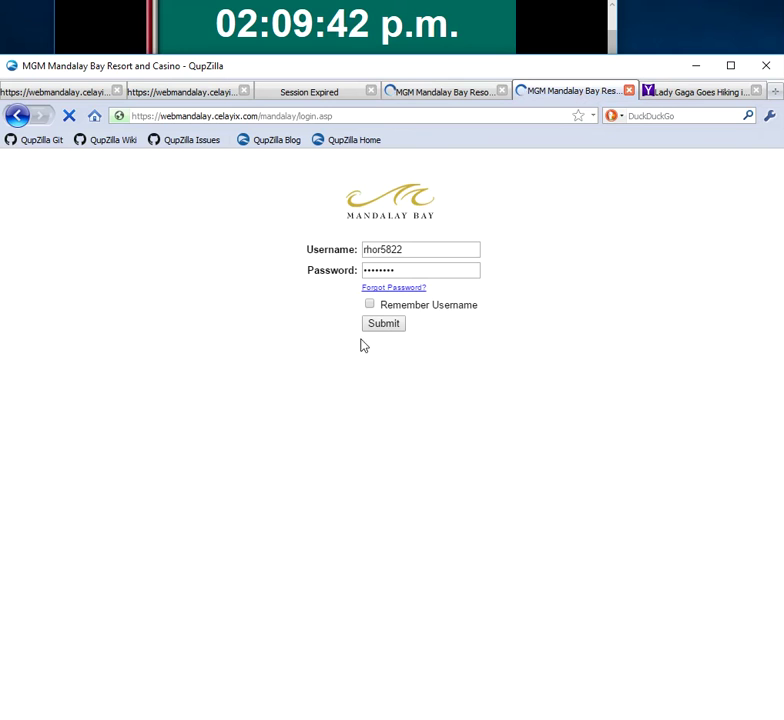
pyautogui.click(431, 91)
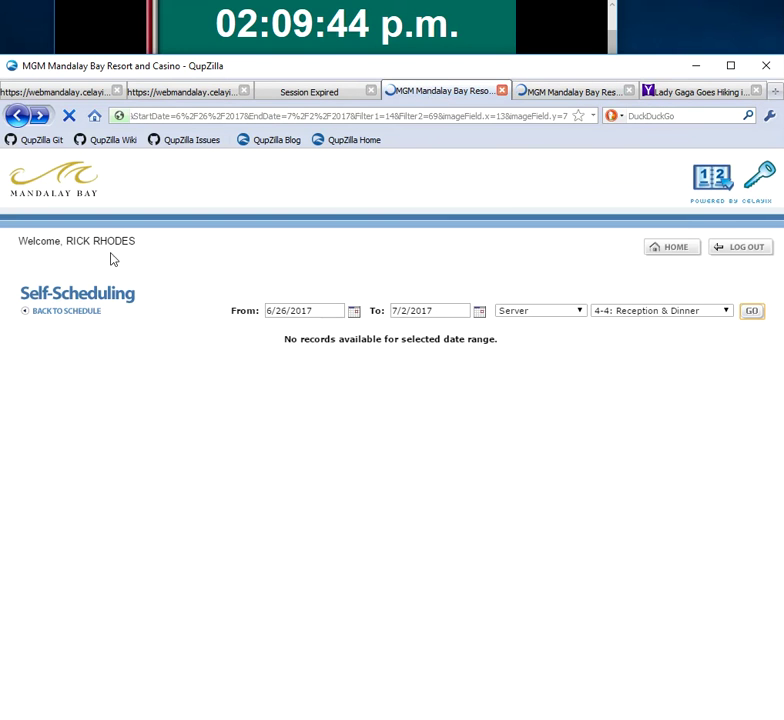
pyautogui.click(17, 116)
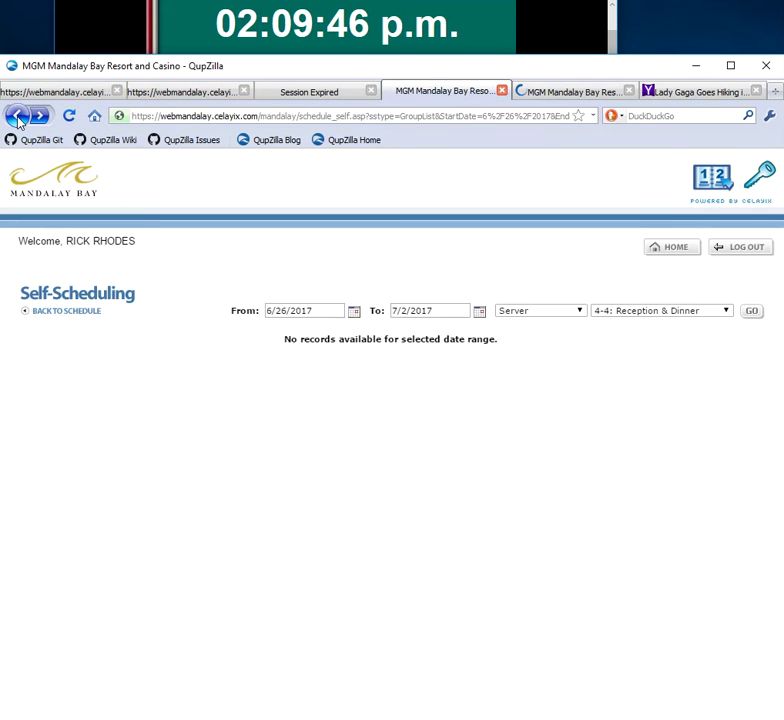
pyautogui.click(296, 93)
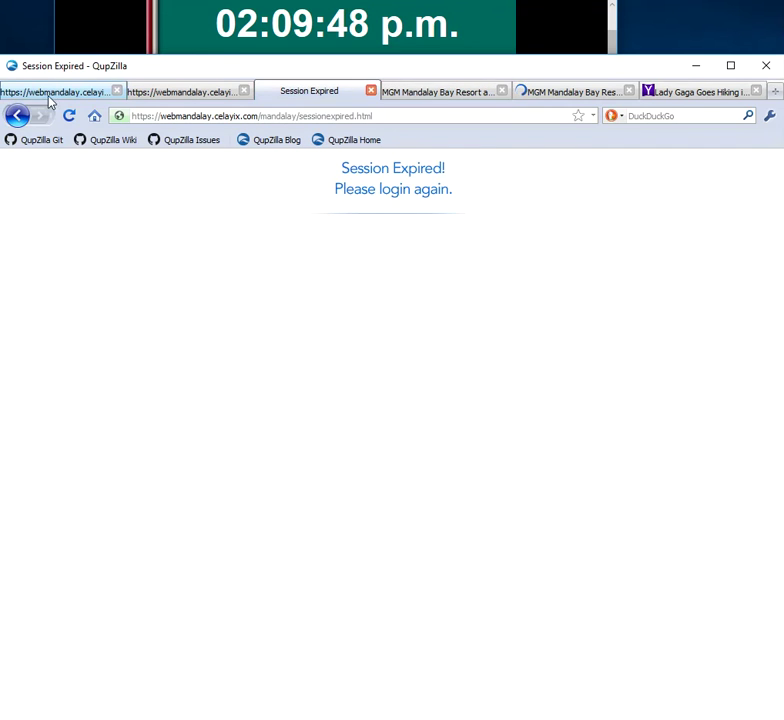
pyautogui.click(17, 116)
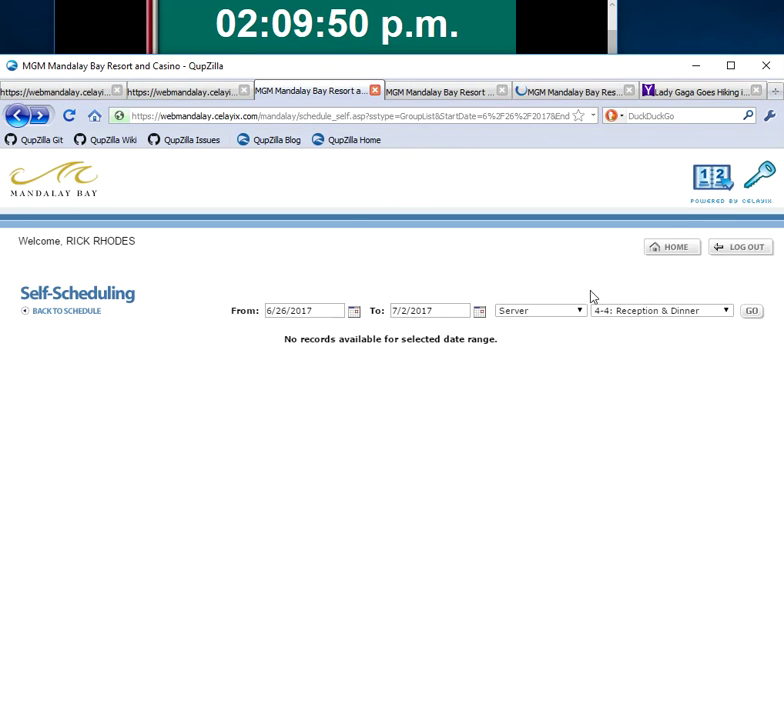
# Submit the fifth tab's prefilled login form again and check the second tab's page.
pyautogui.click(569, 92)
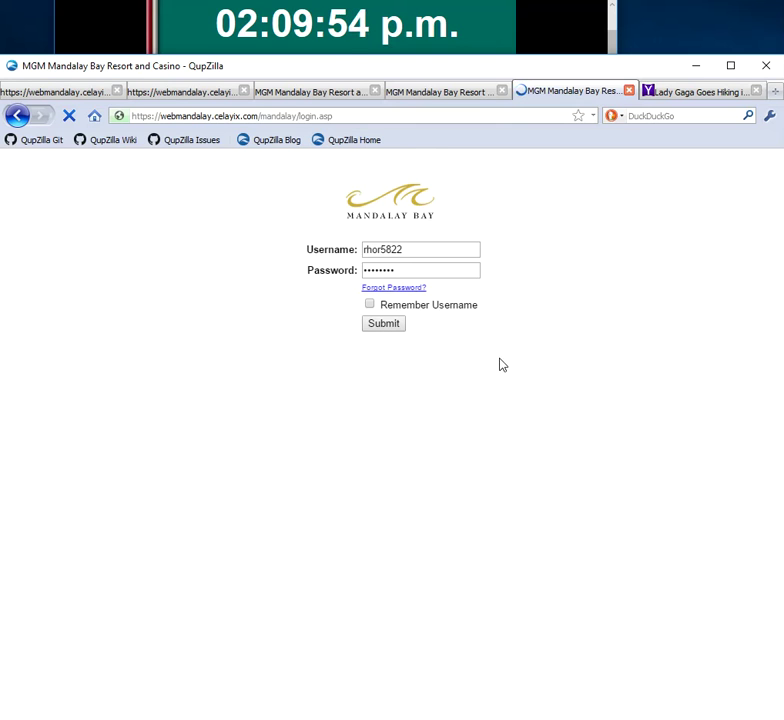
pyautogui.click(388, 329)
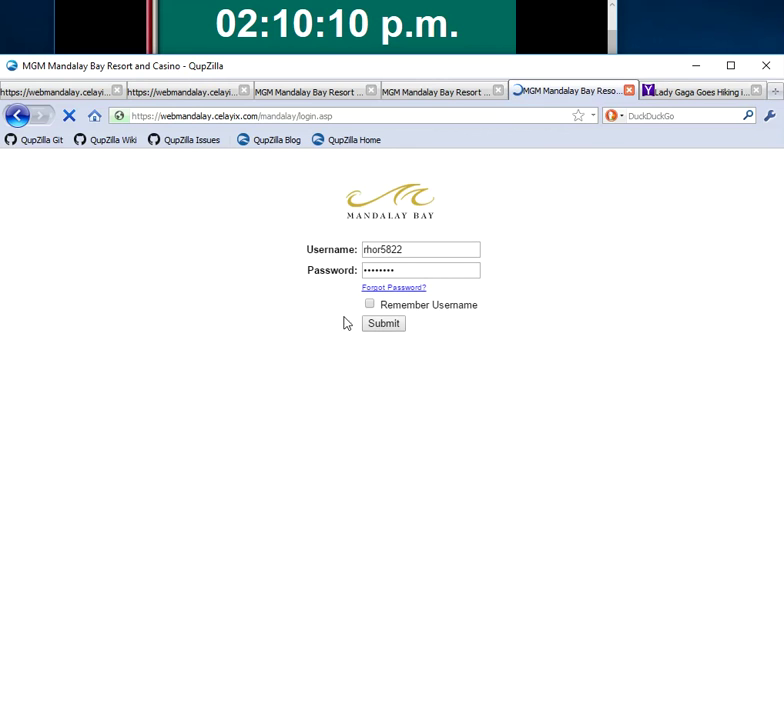
pyautogui.click(205, 92)
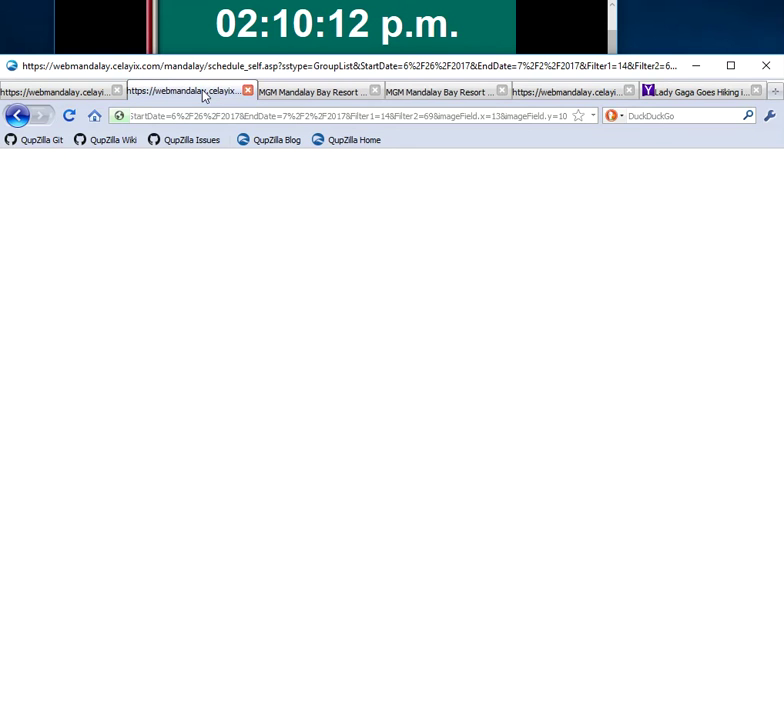
# Resubmit the server search for 4-4: Reception & Dinner in the third and fourth tabs, checking the fifth tab's page in between.
pyautogui.click(553, 92)
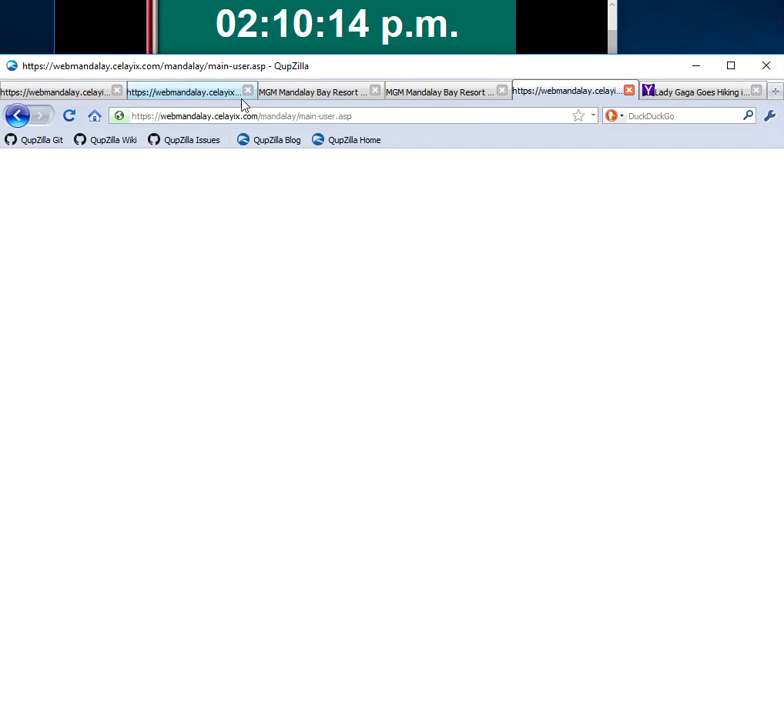
pyautogui.click(307, 92)
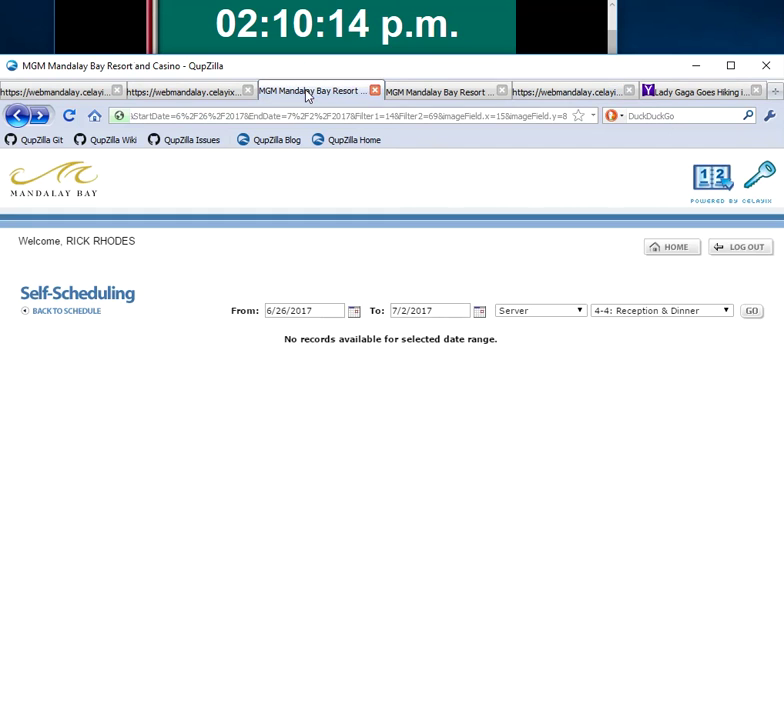
pyautogui.click(751, 313)
pyautogui.click(569, 92)
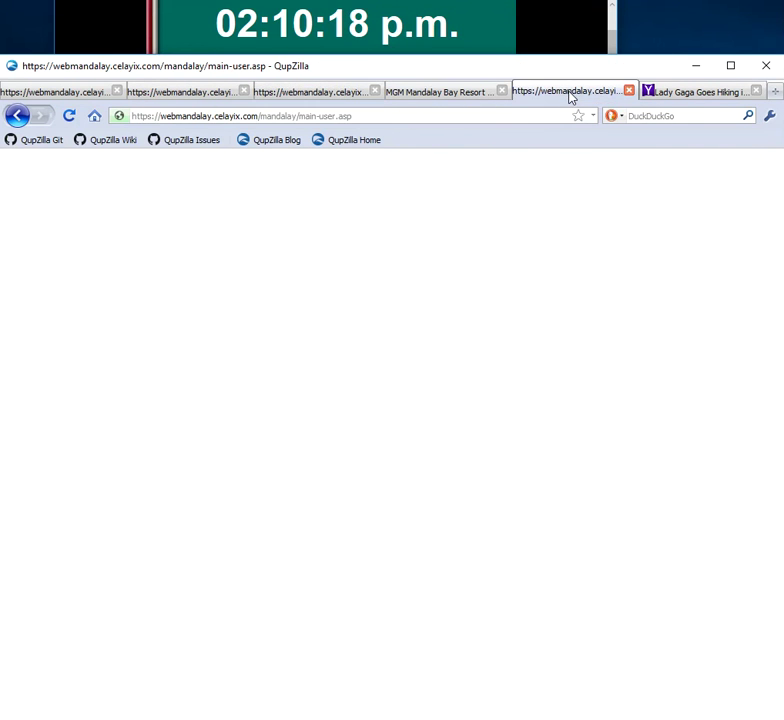
pyautogui.click(316, 94)
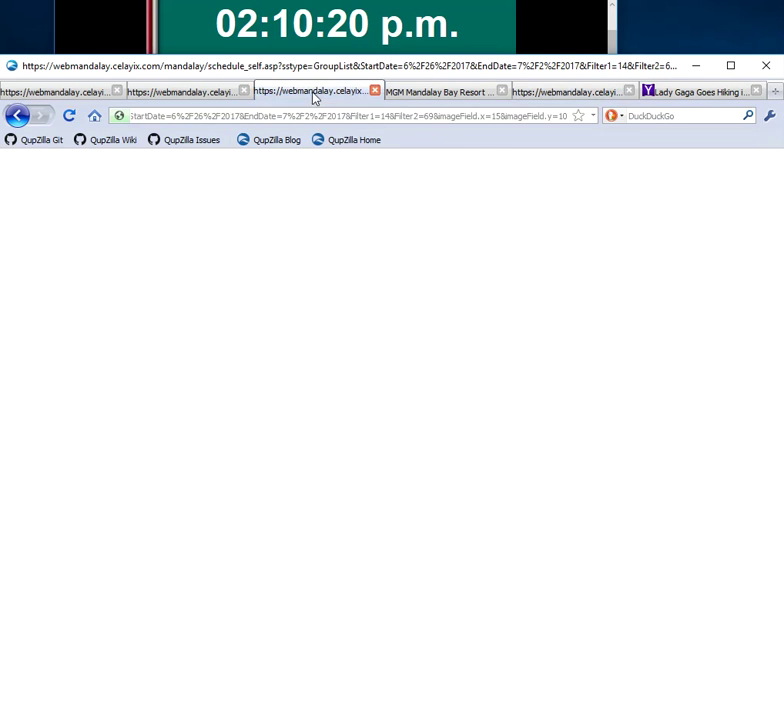
pyautogui.click(417, 94)
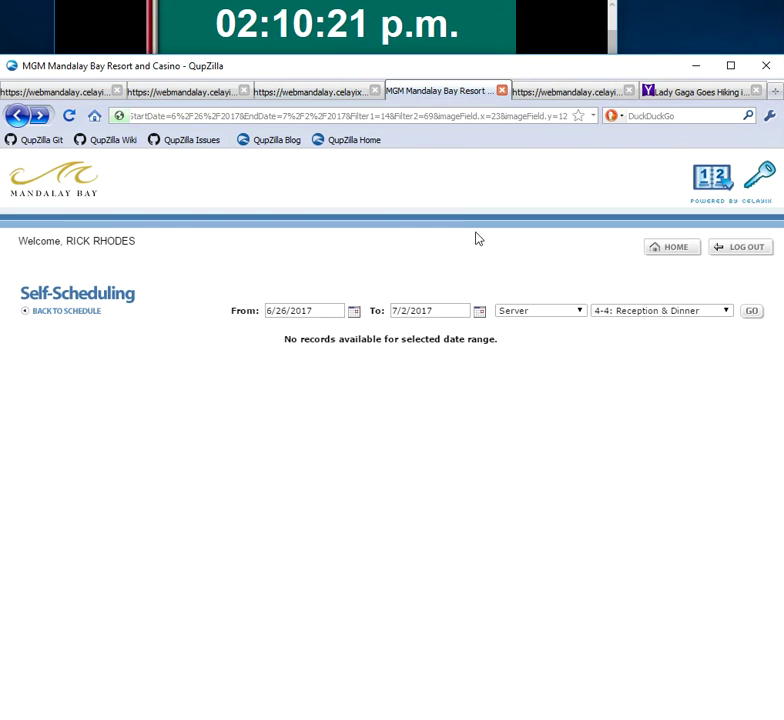
pyautogui.click(751, 311)
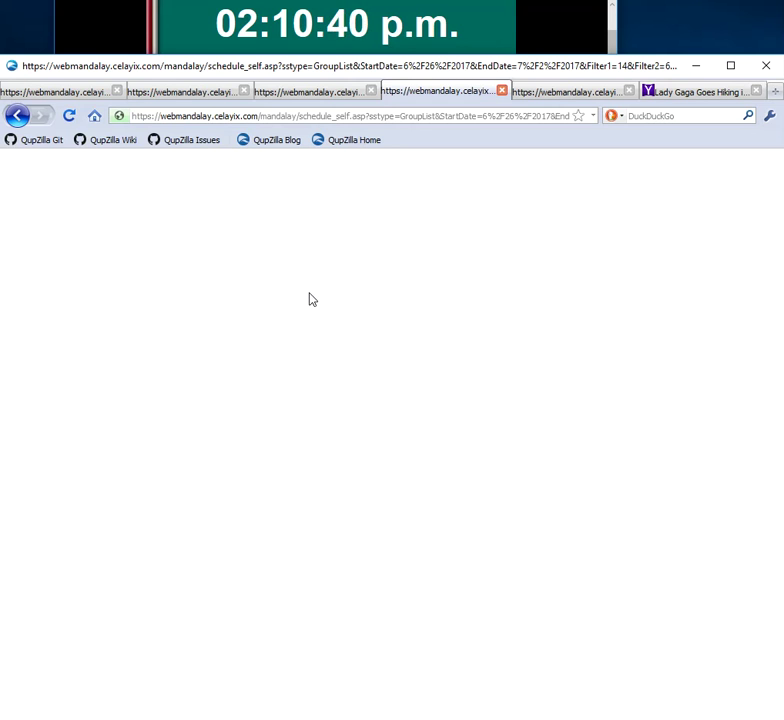
# Check whether the third, fourth and fifth tabs' pages have loaded, and reload the fifth tab's main-user.asp page.
pyautogui.click(302, 93)
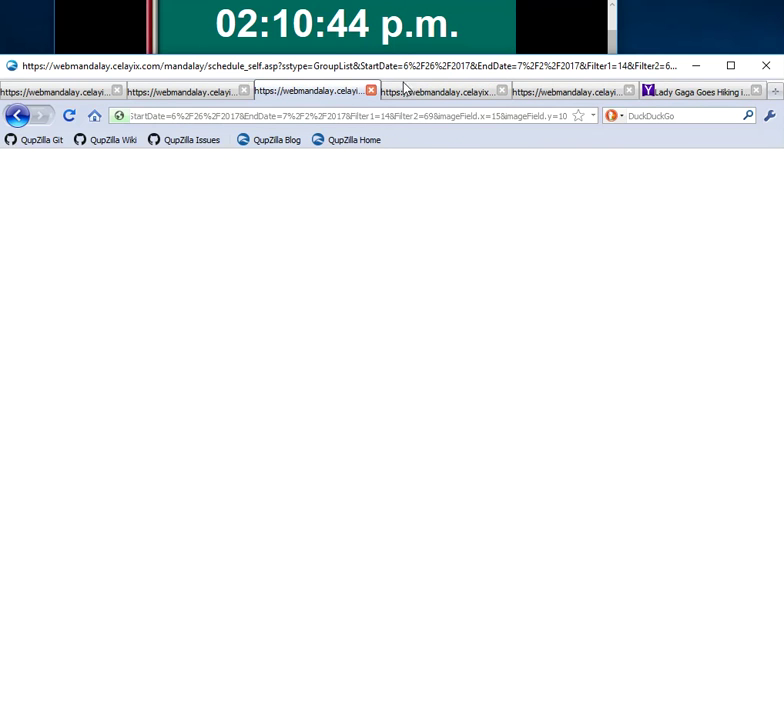
pyautogui.click(441, 98)
pyautogui.click(556, 100)
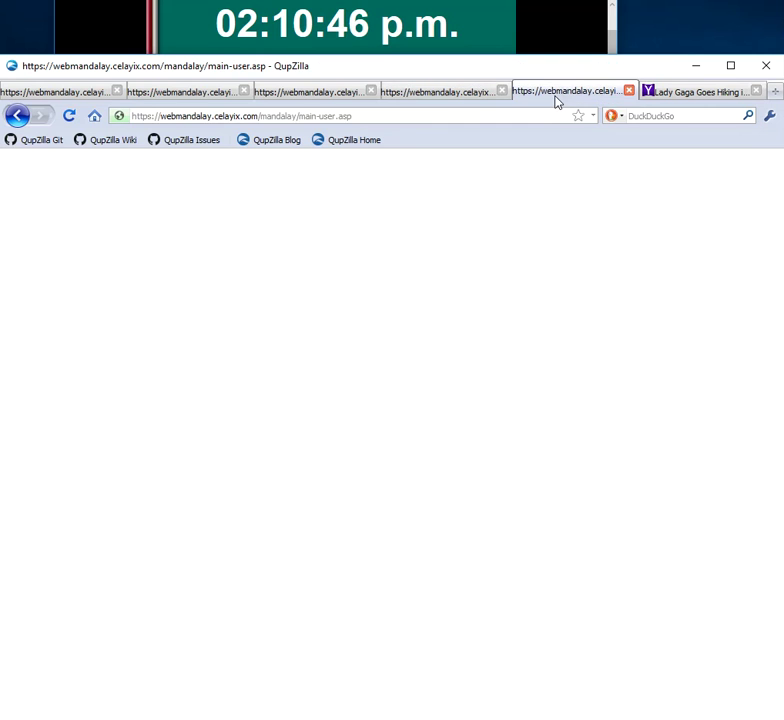
pyautogui.click(311, 93)
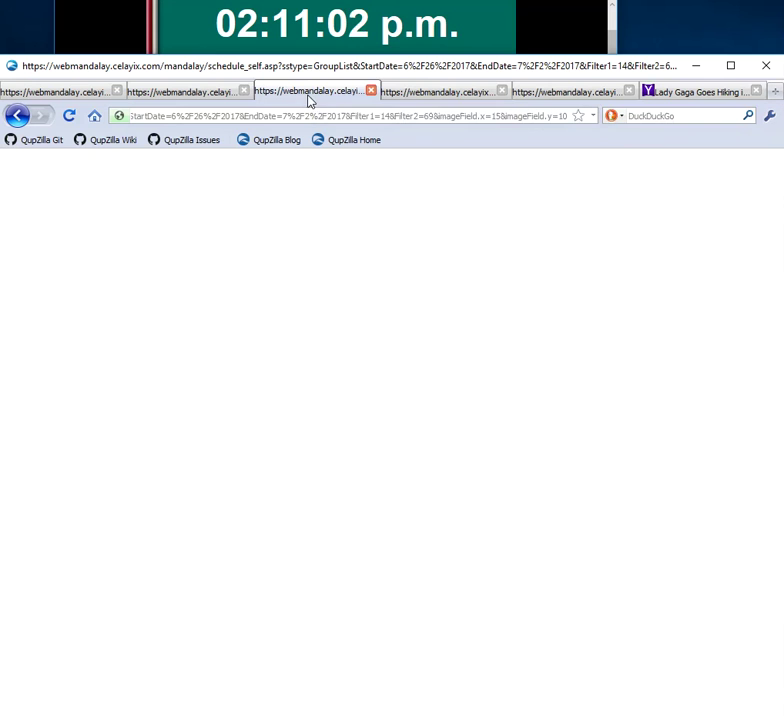
pyautogui.click(420, 100)
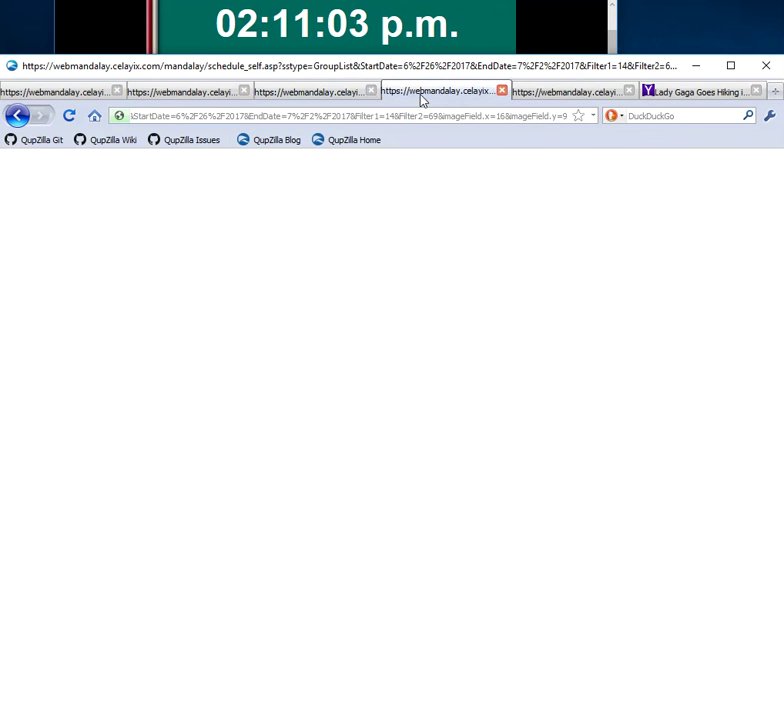
pyautogui.click(316, 97)
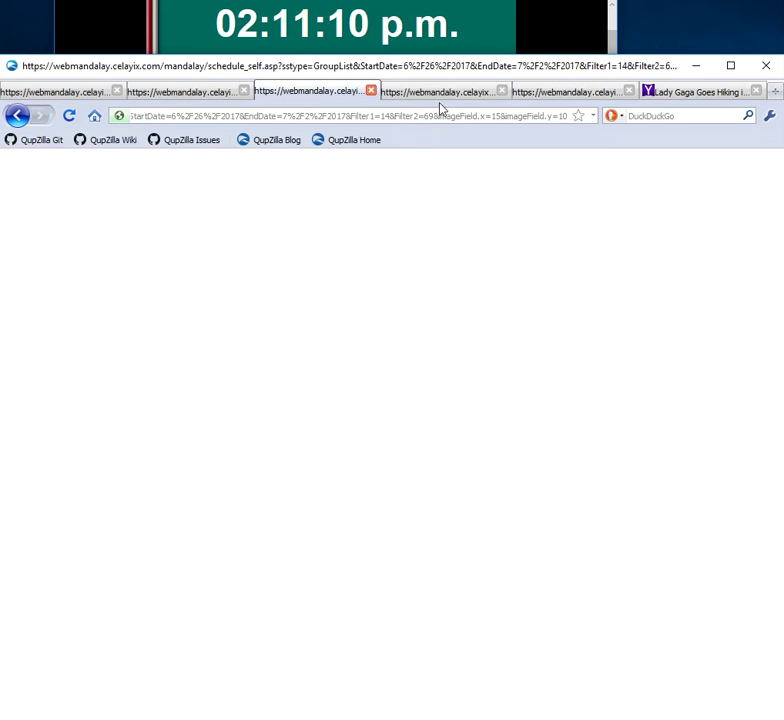
pyautogui.click(594, 95)
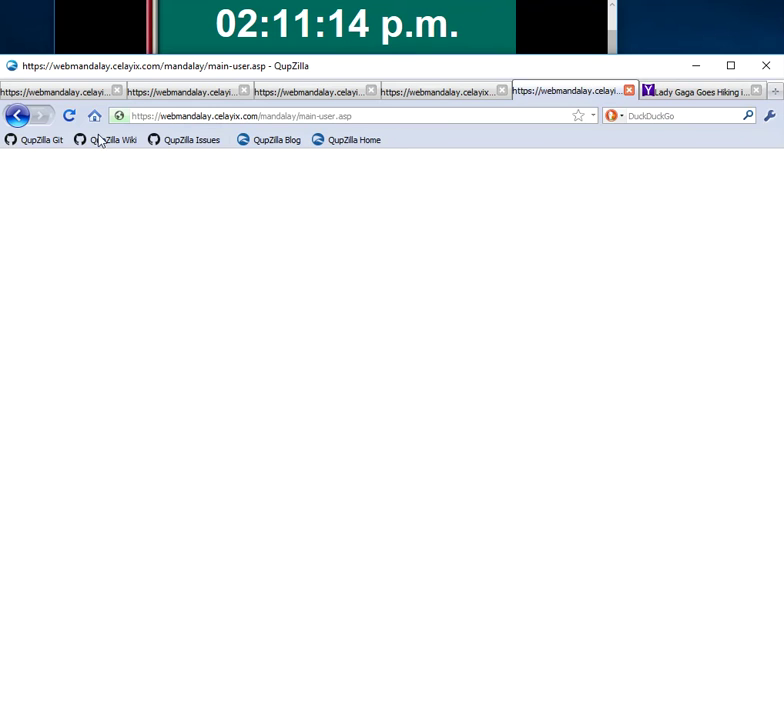
pyautogui.click(70, 118)
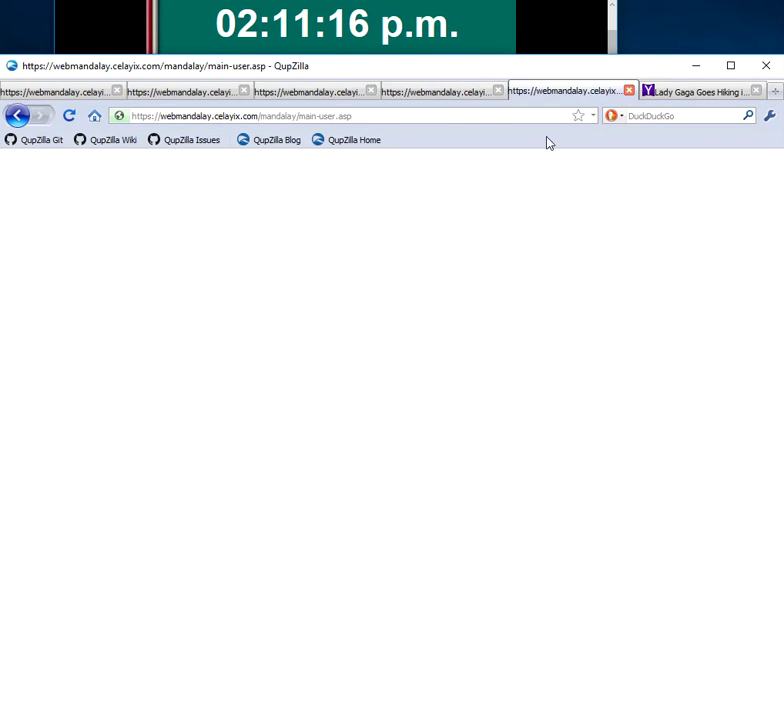
# Return the fourth and third tabs to their self-scheduling forms and resubmit the 4-4: Reception & Dinner search in each.
pyautogui.click(451, 95)
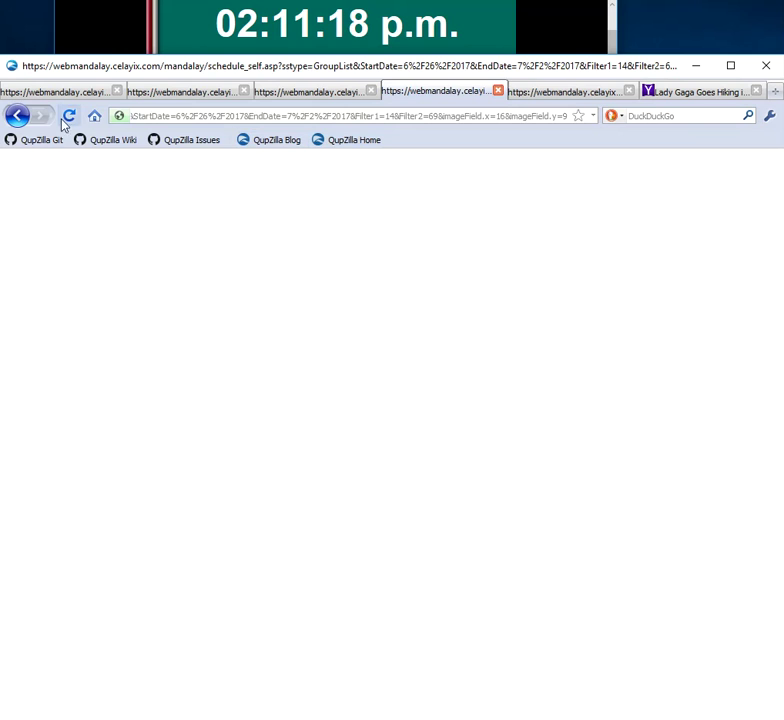
pyautogui.click(15, 117)
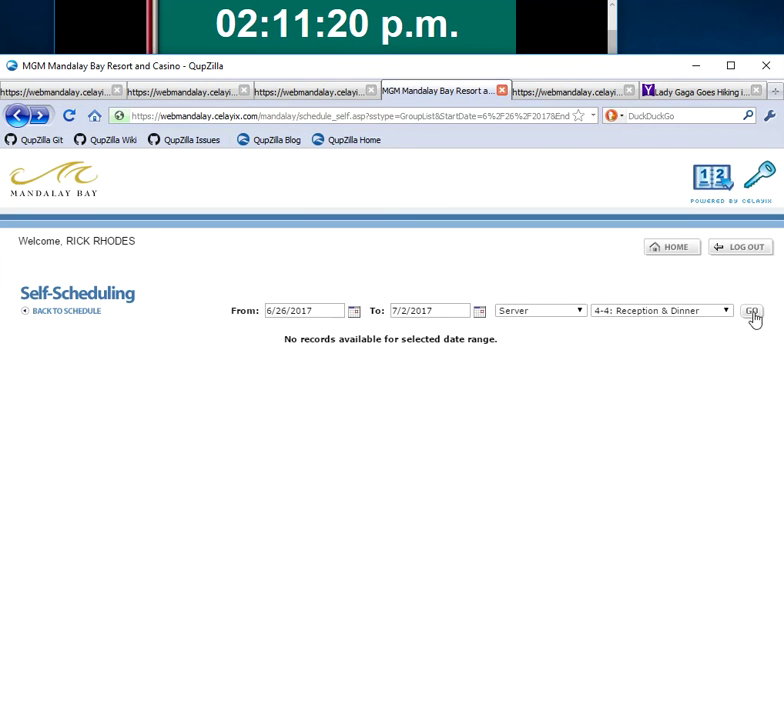
pyautogui.click(752, 313)
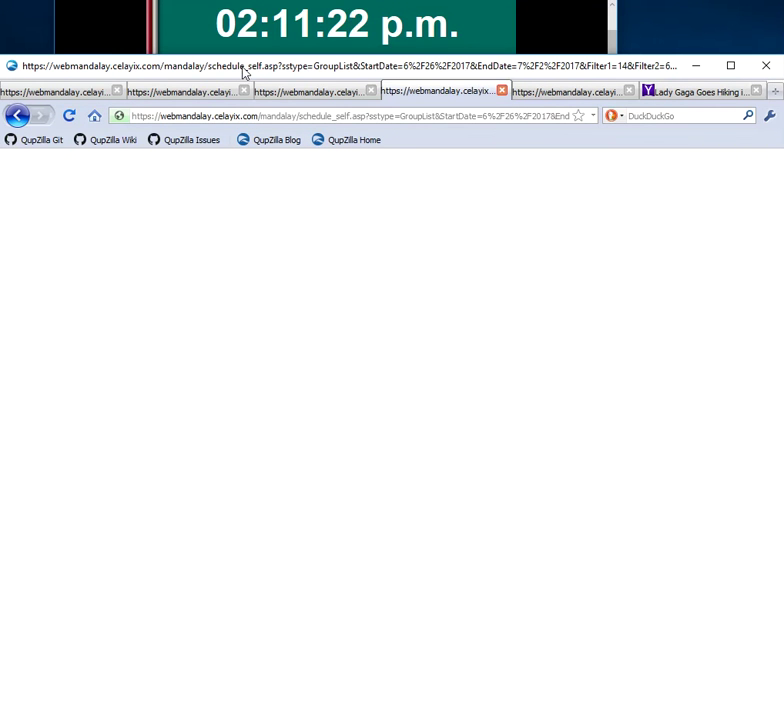
pyautogui.click(294, 92)
pyautogui.click(17, 117)
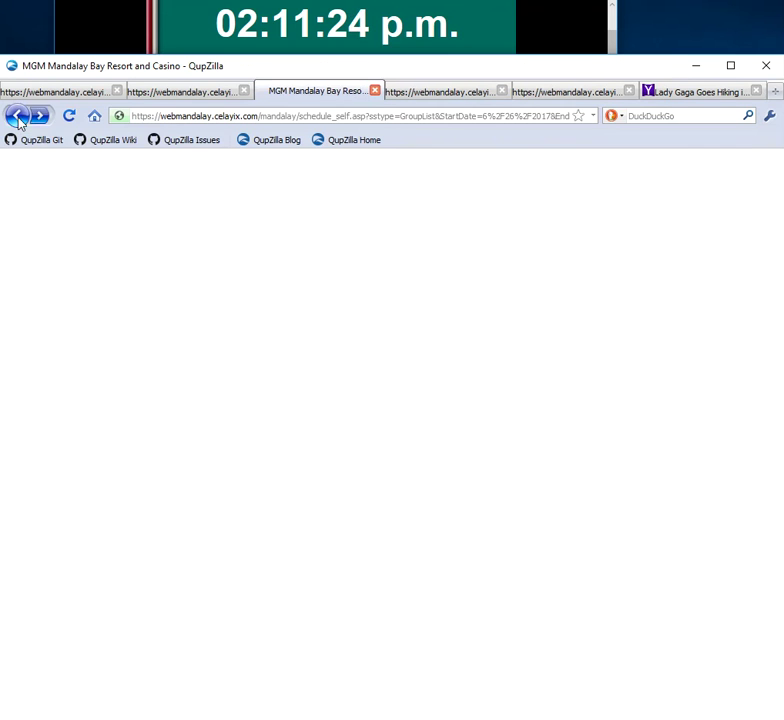
pyautogui.click(752, 313)
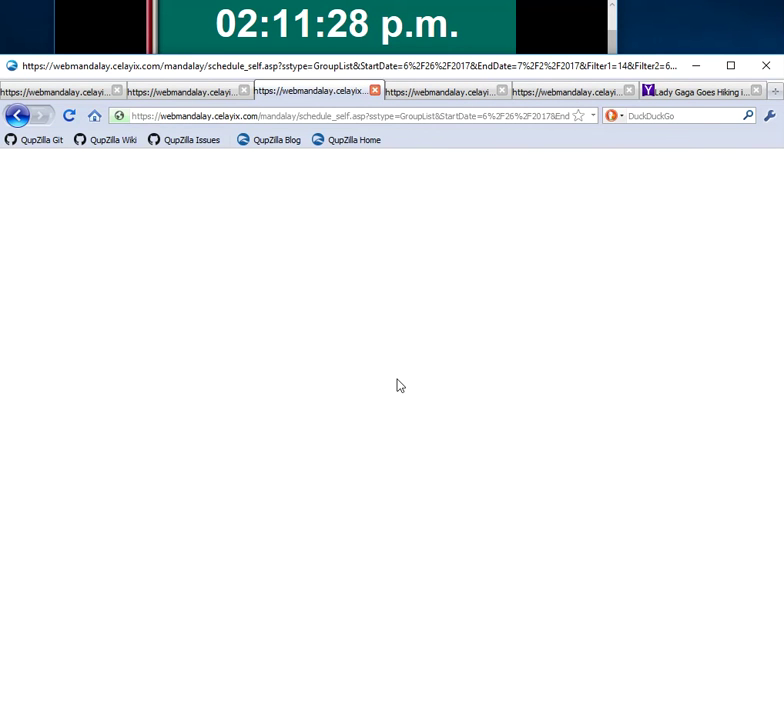
# Go back to the self-scheduling form in the second tab and resubmit its 4-4: Reception & Dinner server search.
pyautogui.click(205, 95)
pyautogui.click(16, 118)
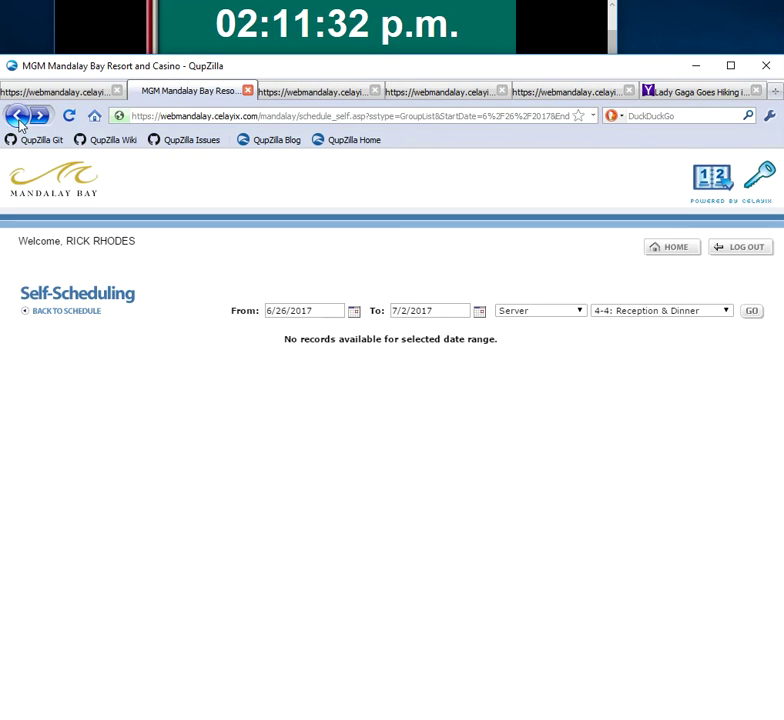
pyautogui.click(751, 313)
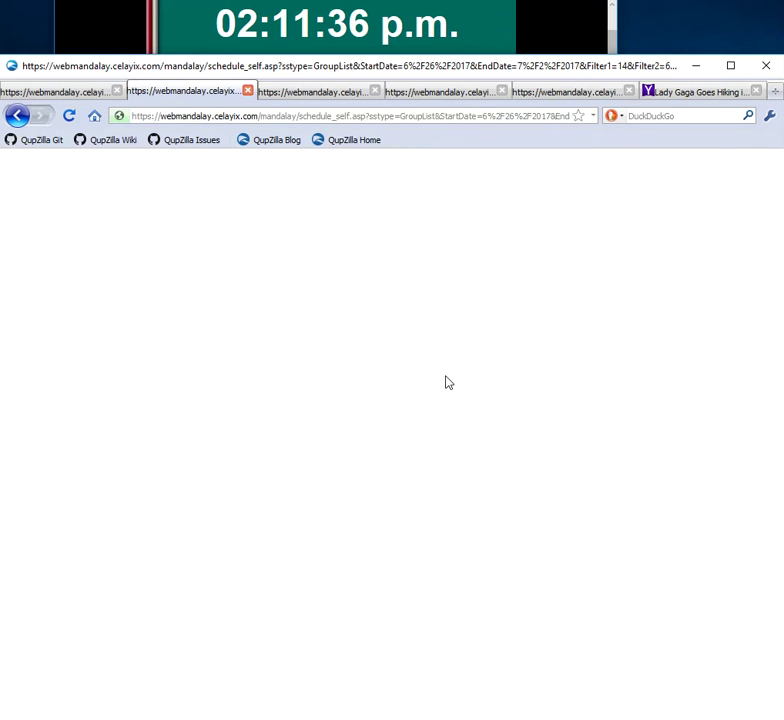
# Return the fourth tab to its self-scheduling form and search server shifts with the meal period set to 0-1:All Meal Periods.
pyautogui.click(316, 92)
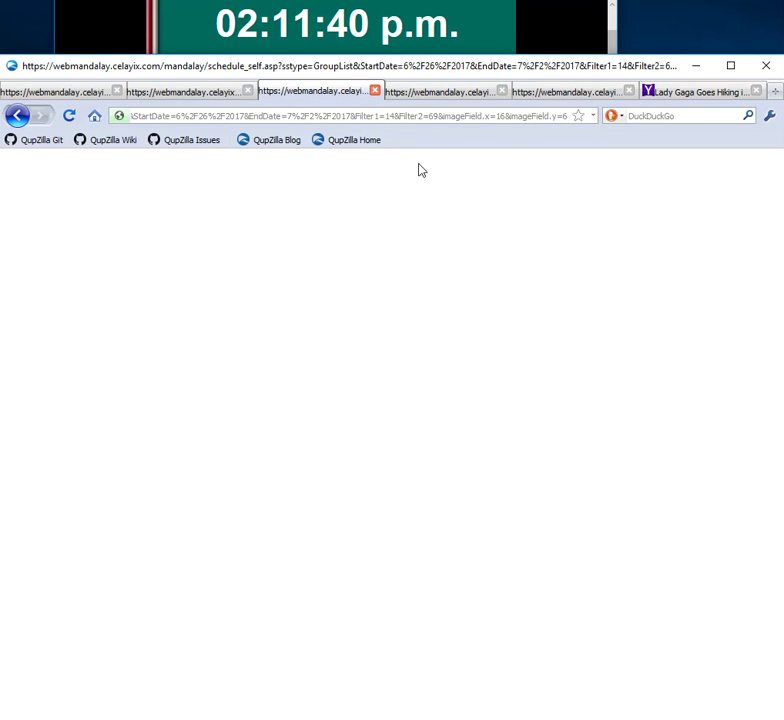
pyautogui.click(459, 93)
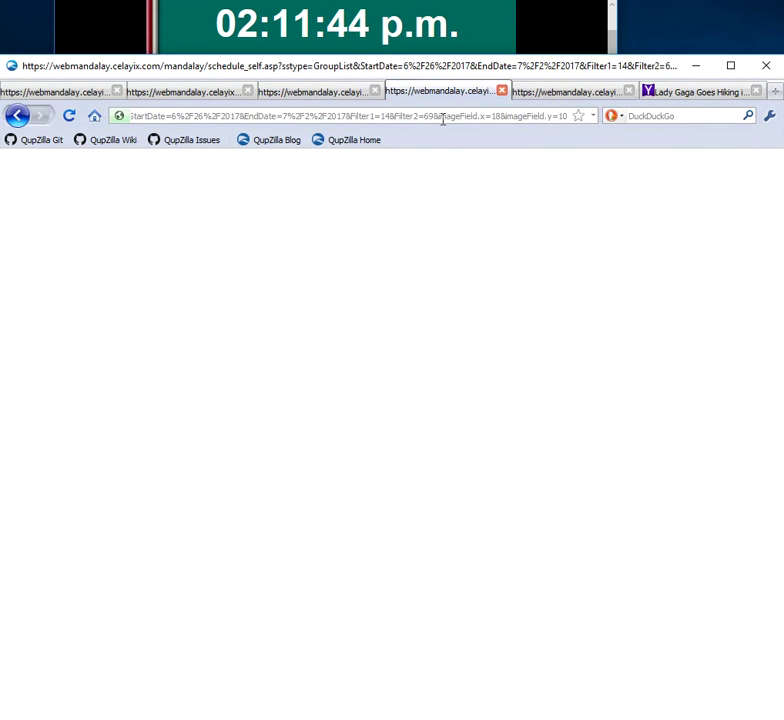
pyautogui.click(12, 117)
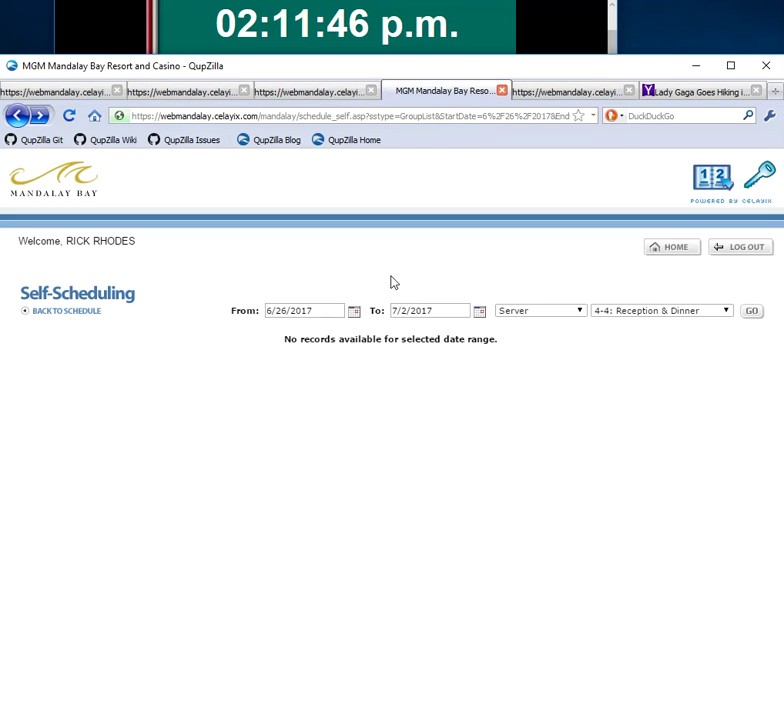
pyautogui.click(728, 312)
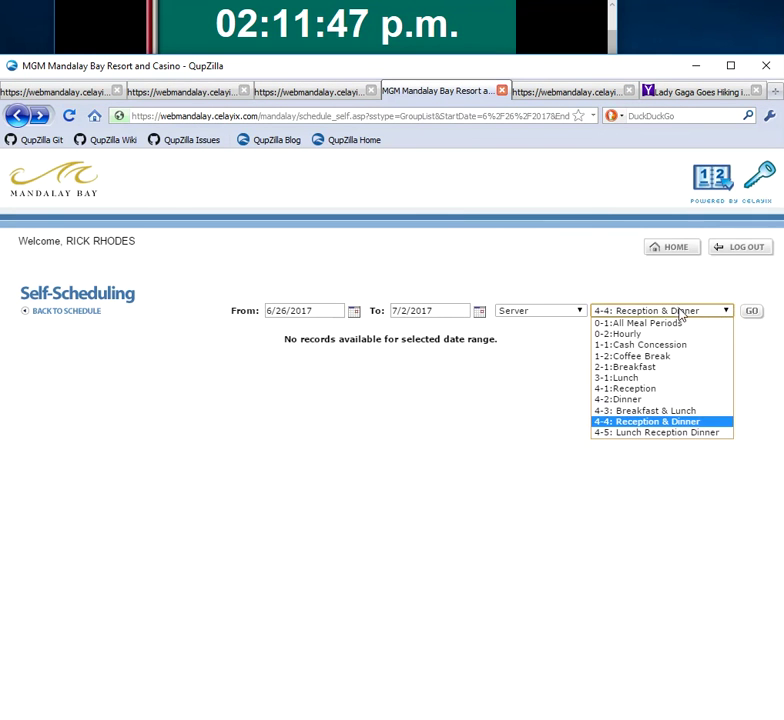
pyautogui.click(628, 323)
pyautogui.click(753, 312)
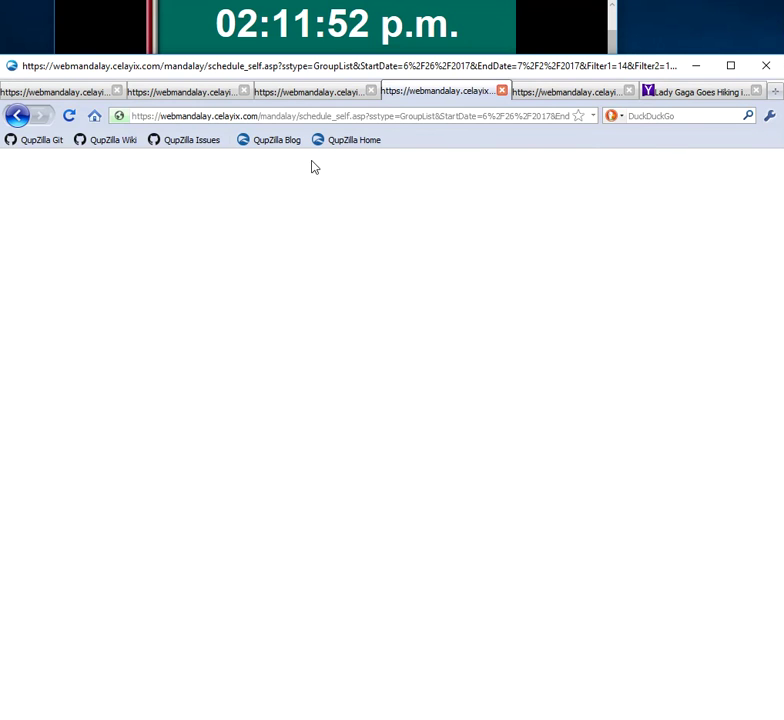
# Check the third and second tabs' search pages, and reload the fifth tab's main-user.asp page again.
pyautogui.click(298, 92)
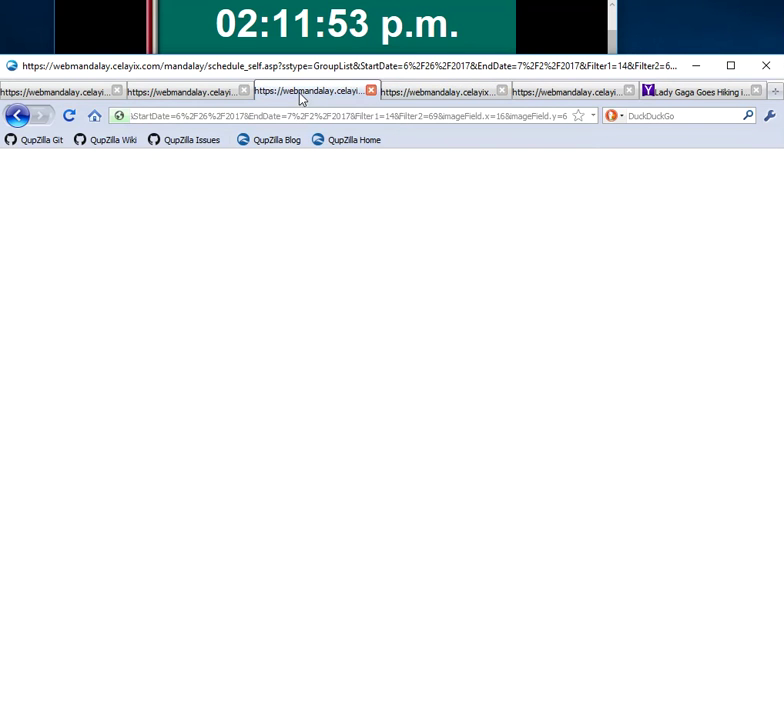
pyautogui.click(197, 95)
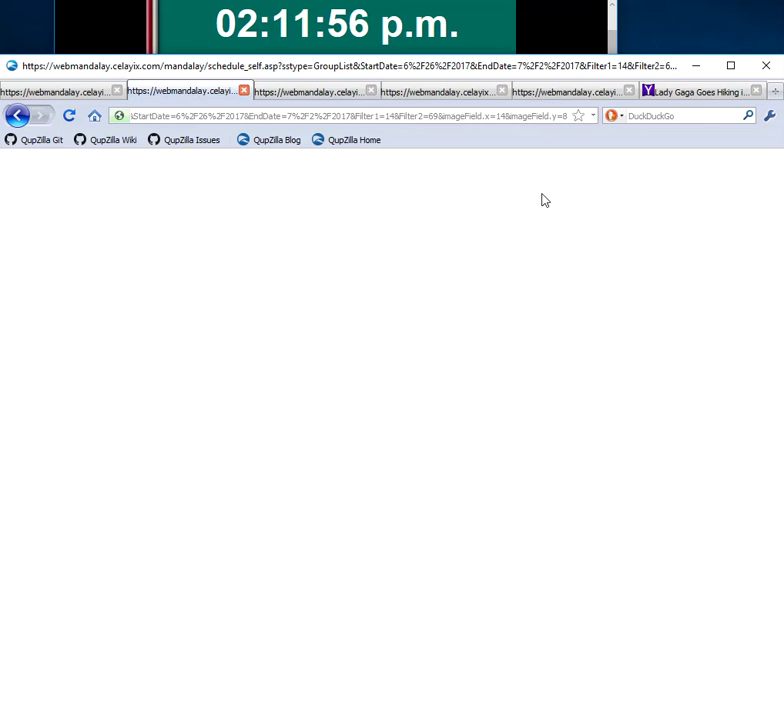
pyautogui.click(544, 94)
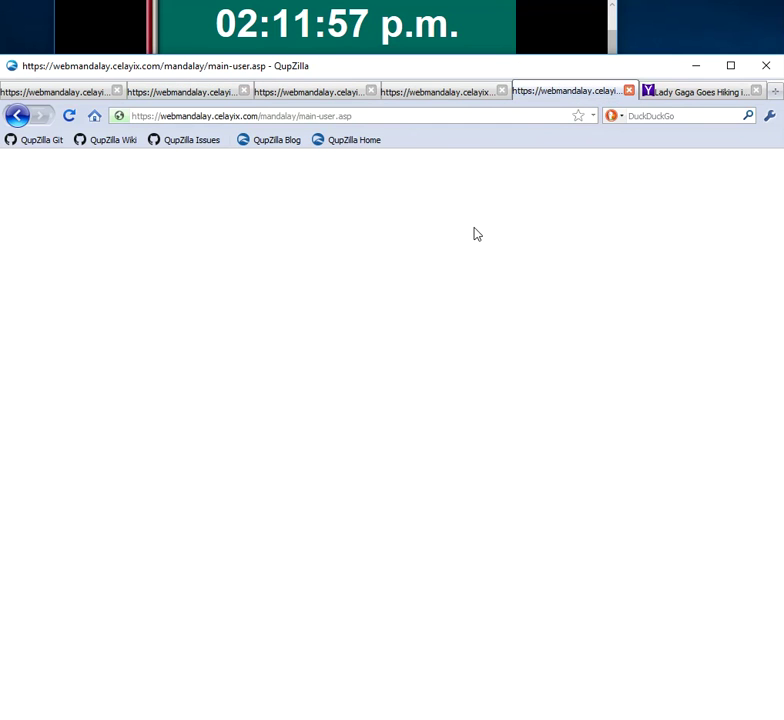
pyautogui.click(67, 118)
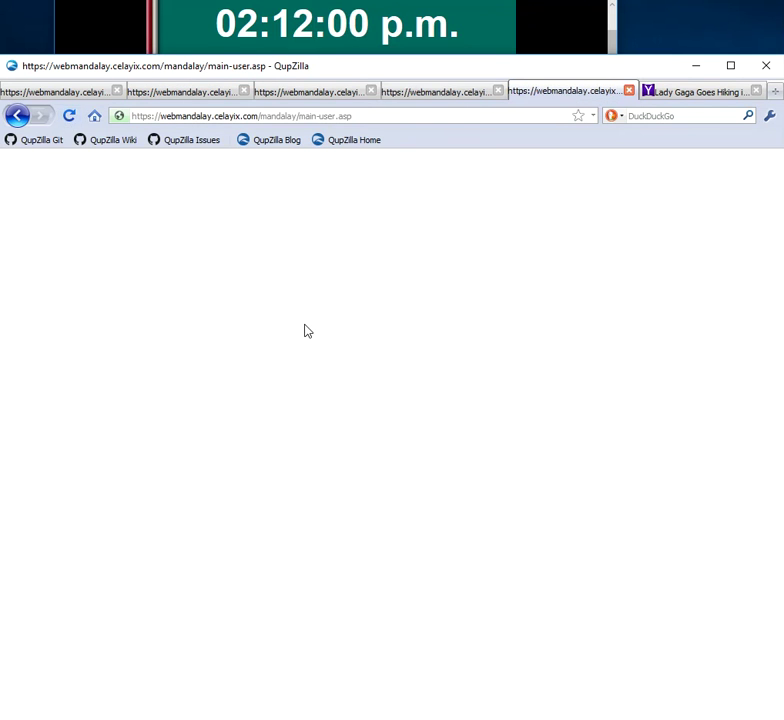
# Return the first tab to the June 2017 monthly schedule and request the self-schedule page again.
pyautogui.click(86, 95)
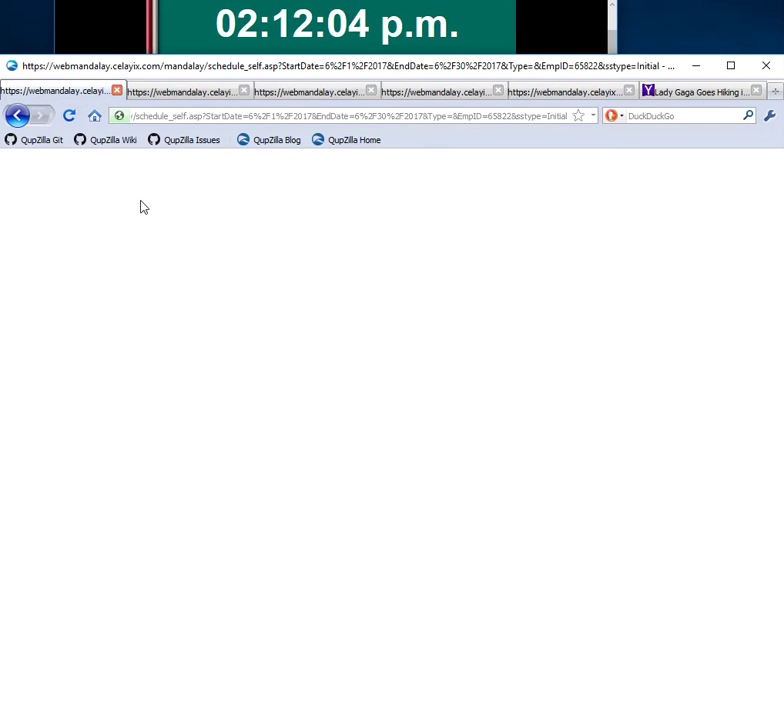
pyautogui.click(17, 116)
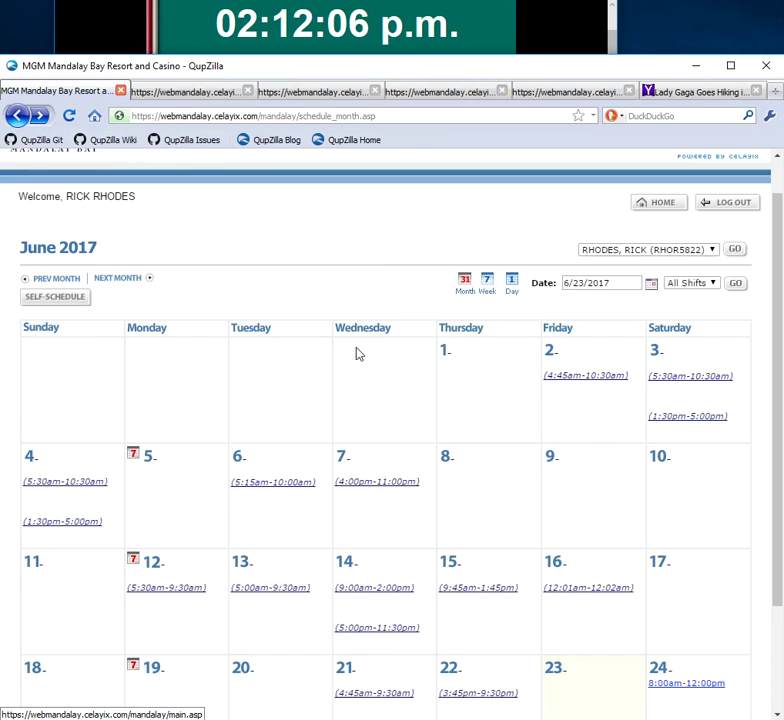
pyautogui.click(83, 302)
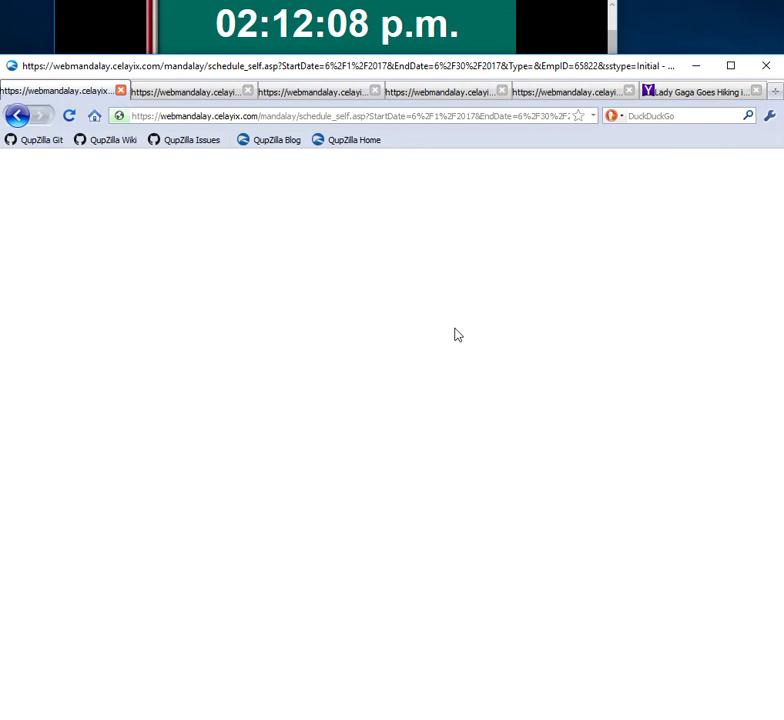
# Check the fifth and fourth tabs' pages, and take the first tab back to the June 2017 monthly schedule.
pyautogui.click(563, 93)
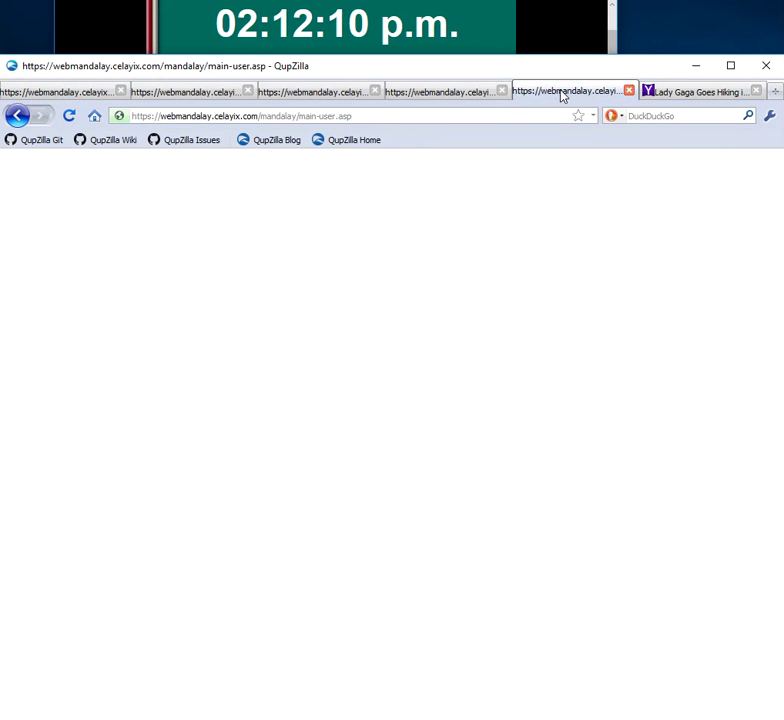
pyautogui.click(430, 92)
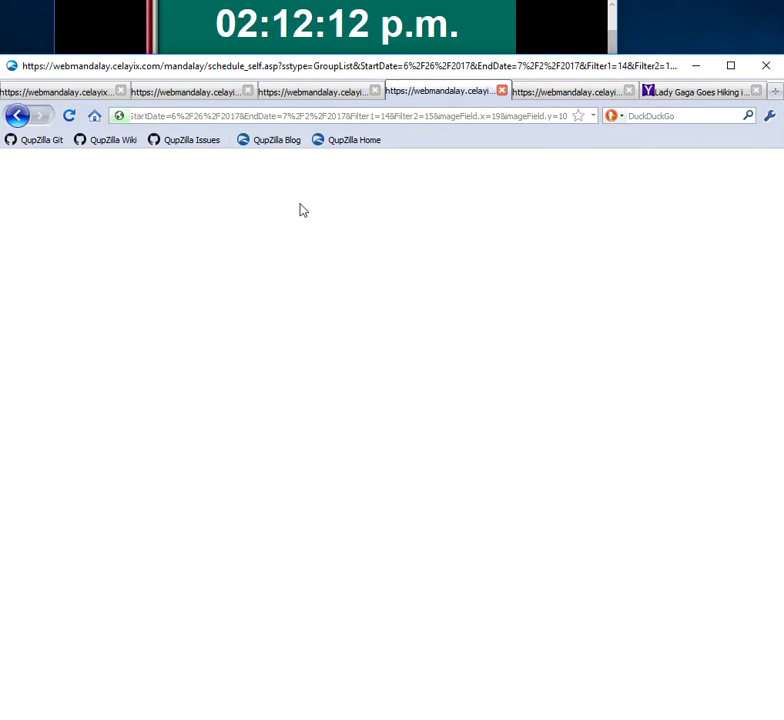
pyautogui.click(17, 118)
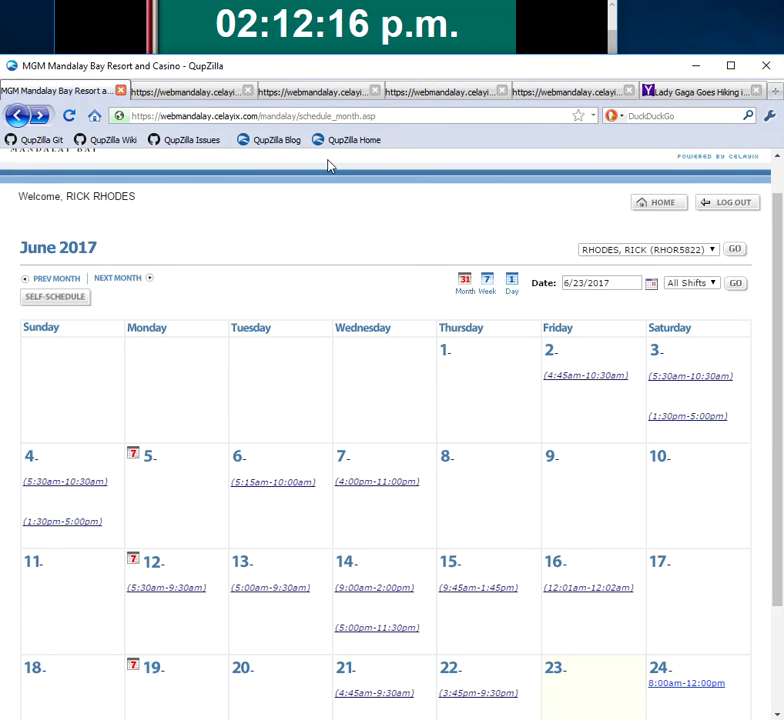
# Return the fourth tab to its self-scheduling form and search server shifts from 6/26/2017 to 7/2/2017 for 0-1:All Meal Periods.
pyautogui.click(440, 92)
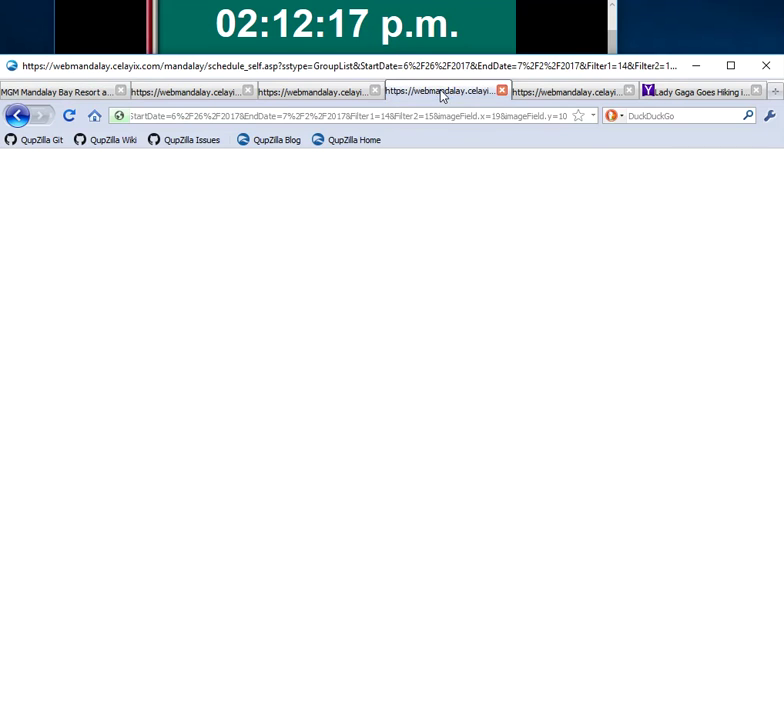
pyautogui.click(17, 118)
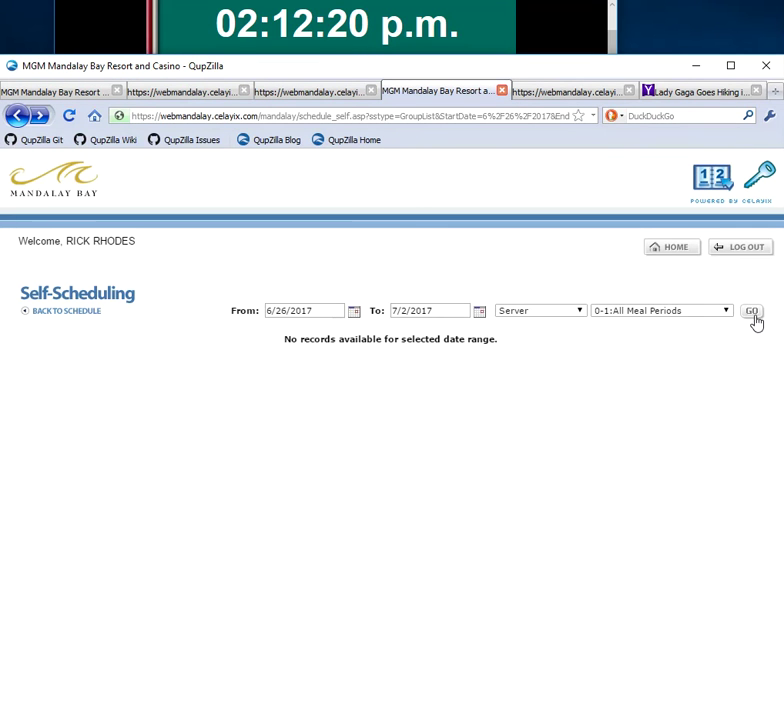
pyautogui.click(752, 311)
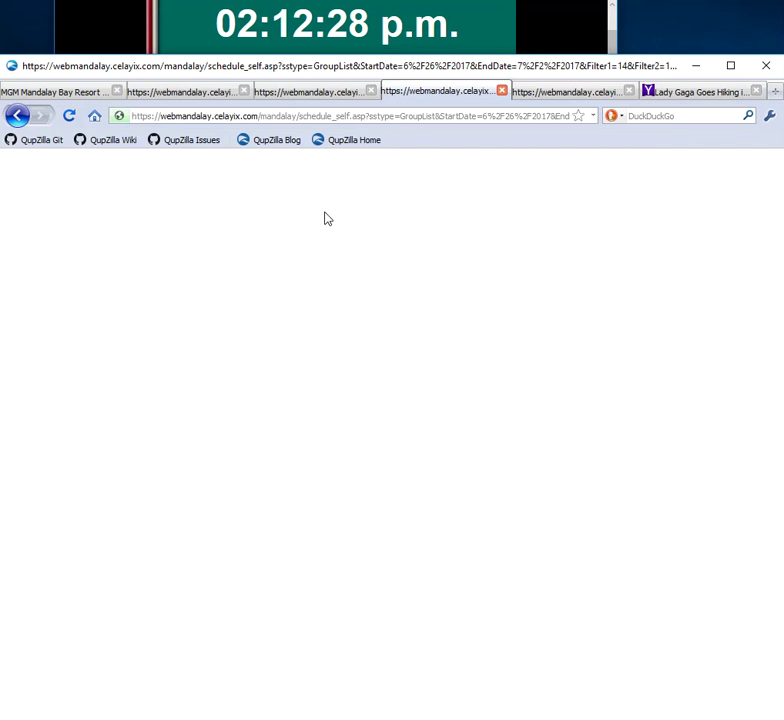
# Load the QupZilla Wiki in the tab with the Yahoo article, and check the fifth tab's main-user.asp page.
pyautogui.click(712, 93)
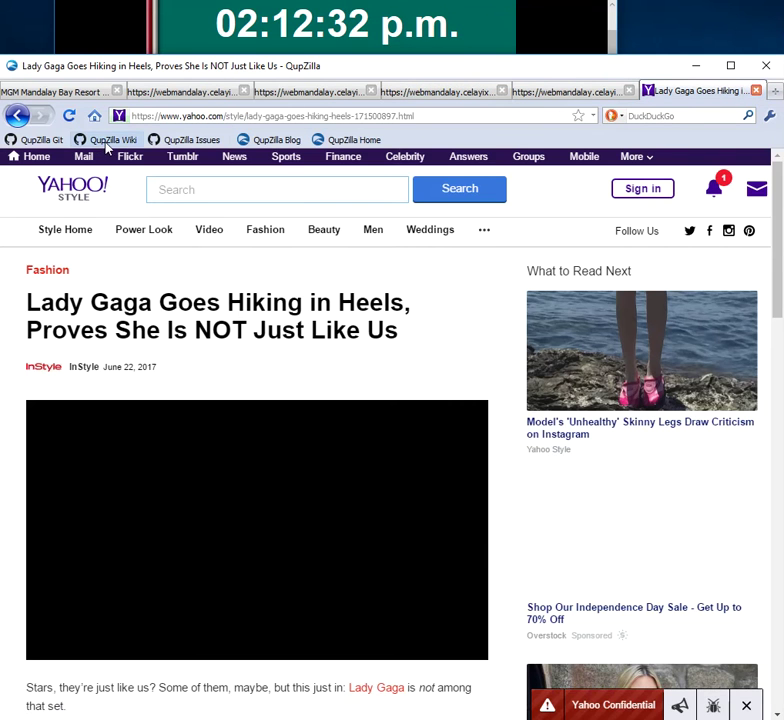
pyautogui.click(108, 144)
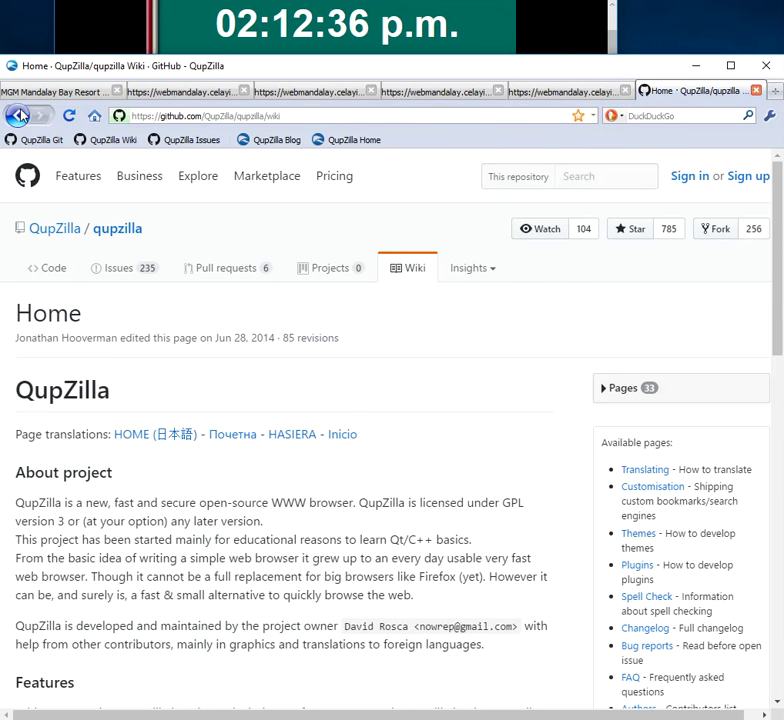
pyautogui.click(550, 91)
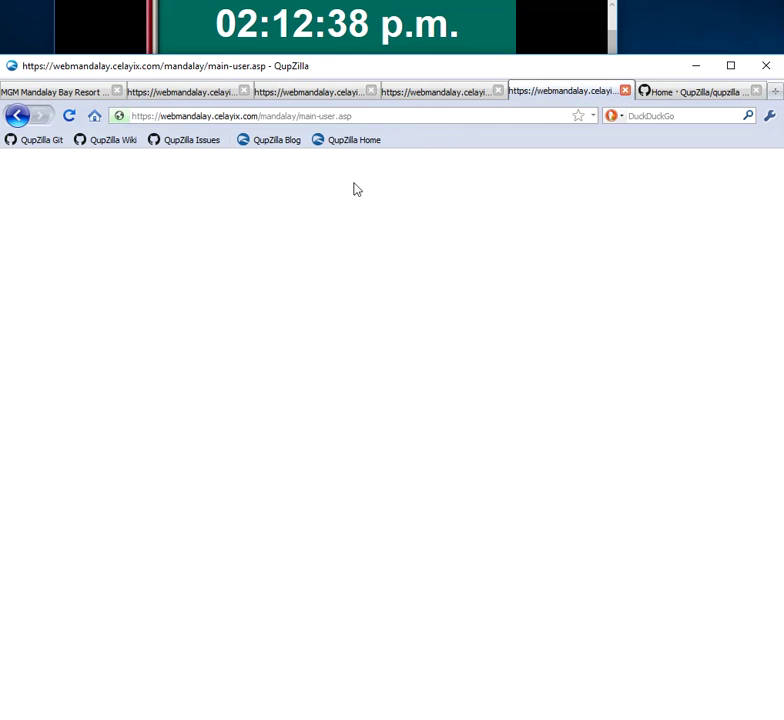
# Bring the fourth tab back to its self-scheduling form and repeat the server search for 0-1:All Meal Periods.
pyautogui.click(425, 96)
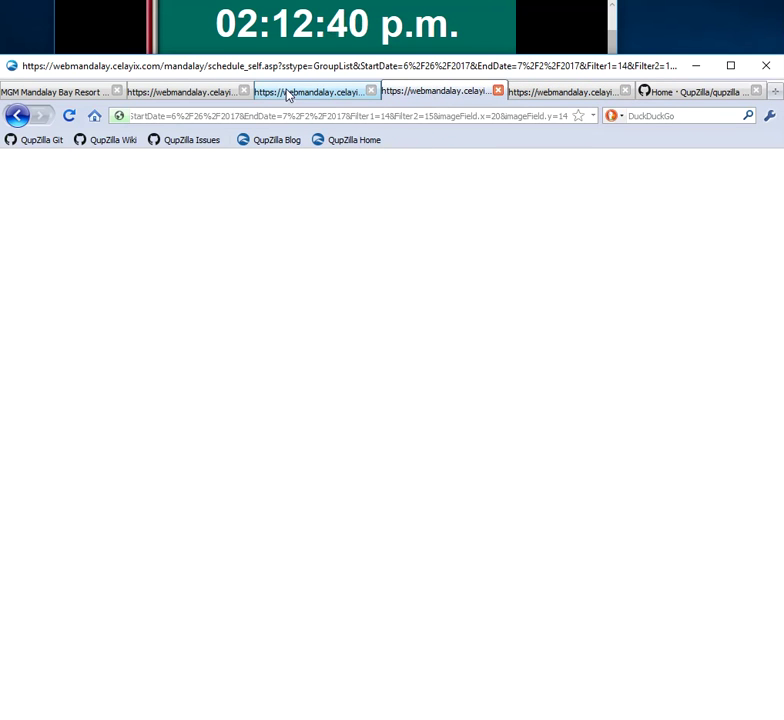
pyautogui.click(66, 117)
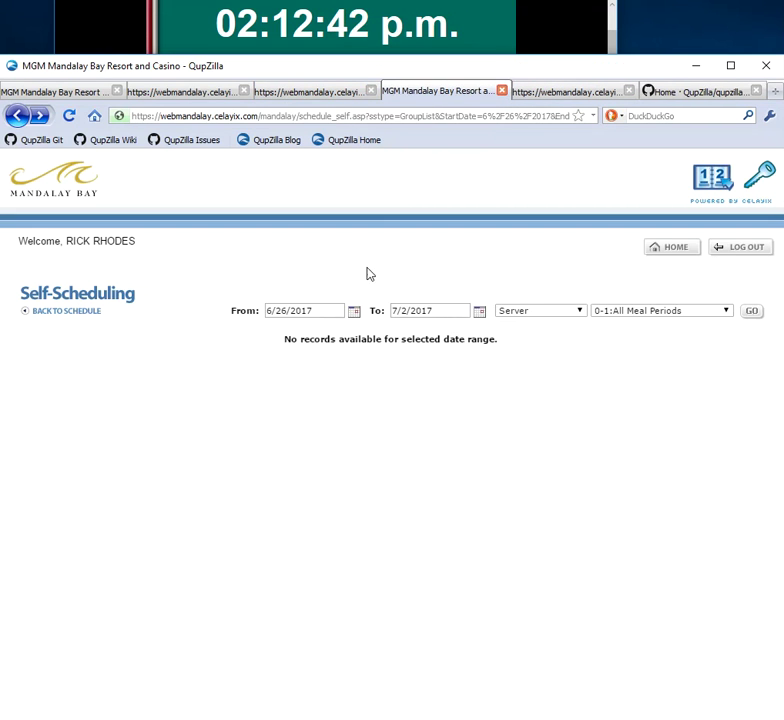
pyautogui.click(753, 311)
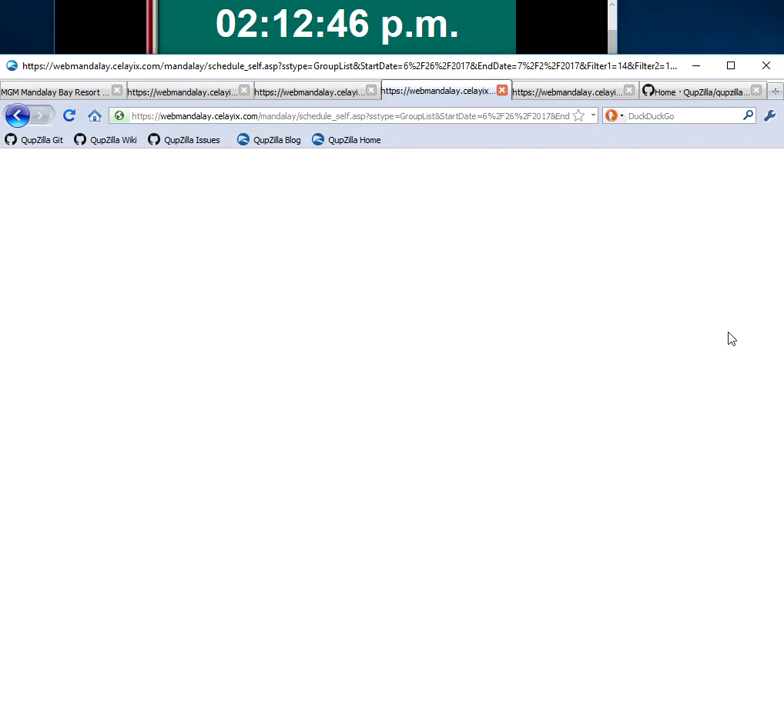
# Open the weekly schedule for June 26 from the first tab's June 2017 calendar in a new tab and view it.
pyautogui.click(56, 93)
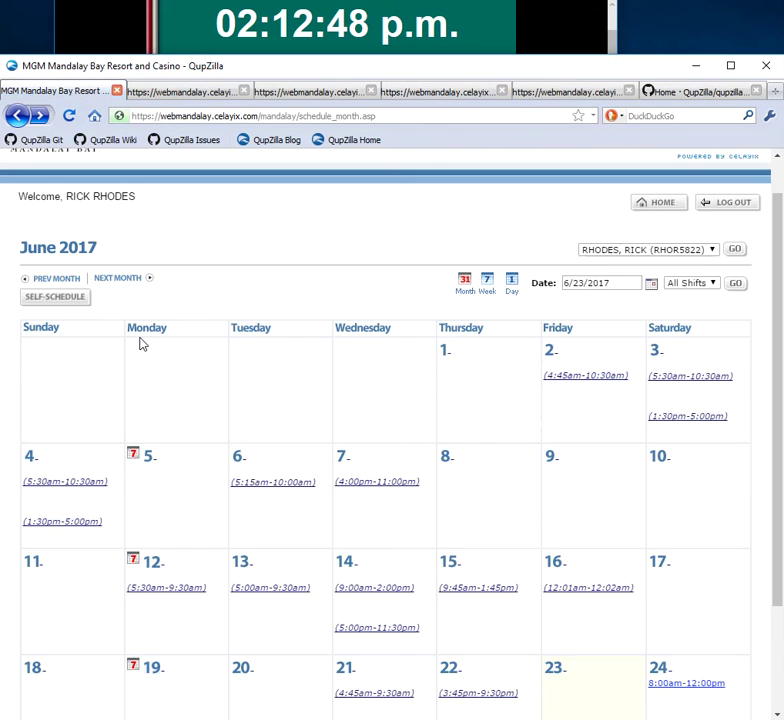
pyautogui.scroll(-2, 155, 388)
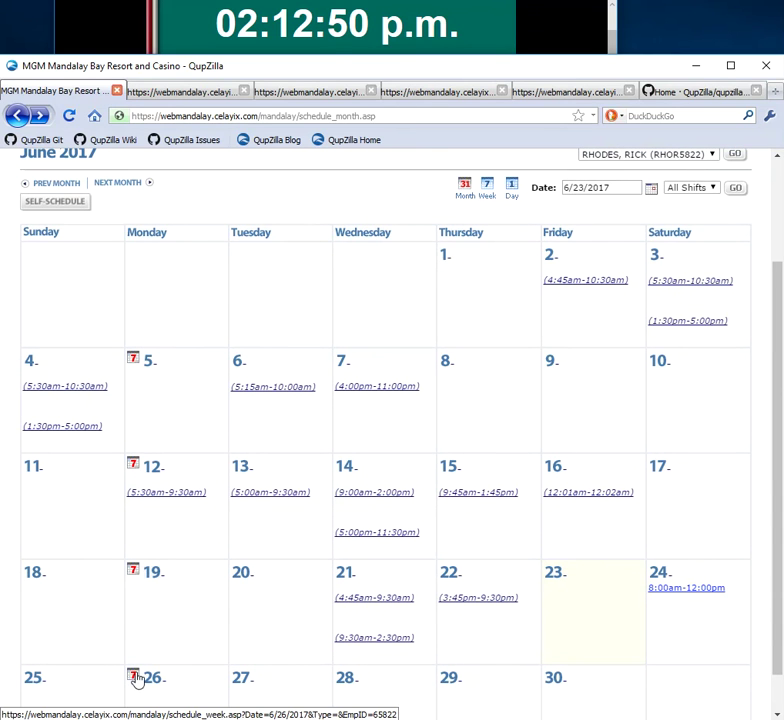
pyautogui.rightClick(137, 679)
pyautogui.click(215, 428)
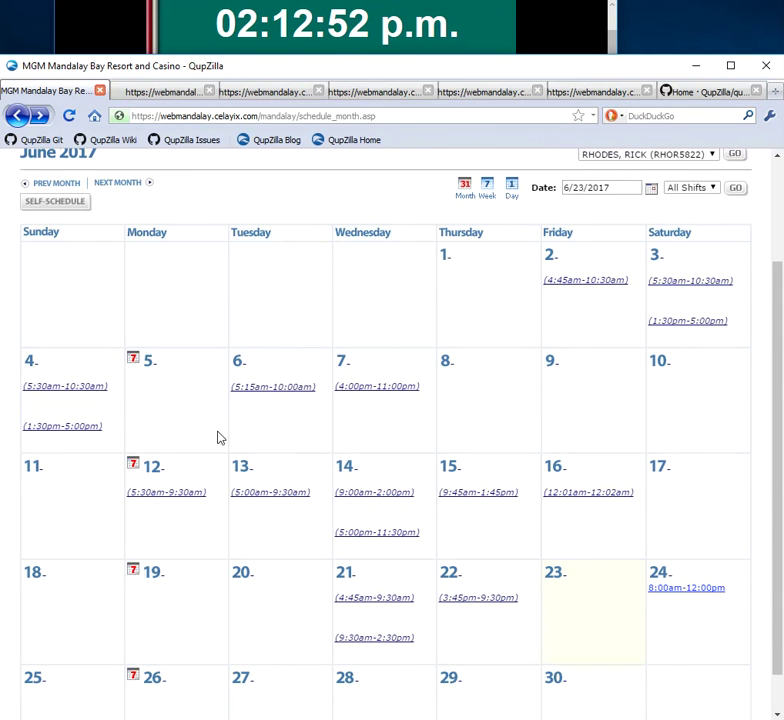
pyautogui.click(145, 92)
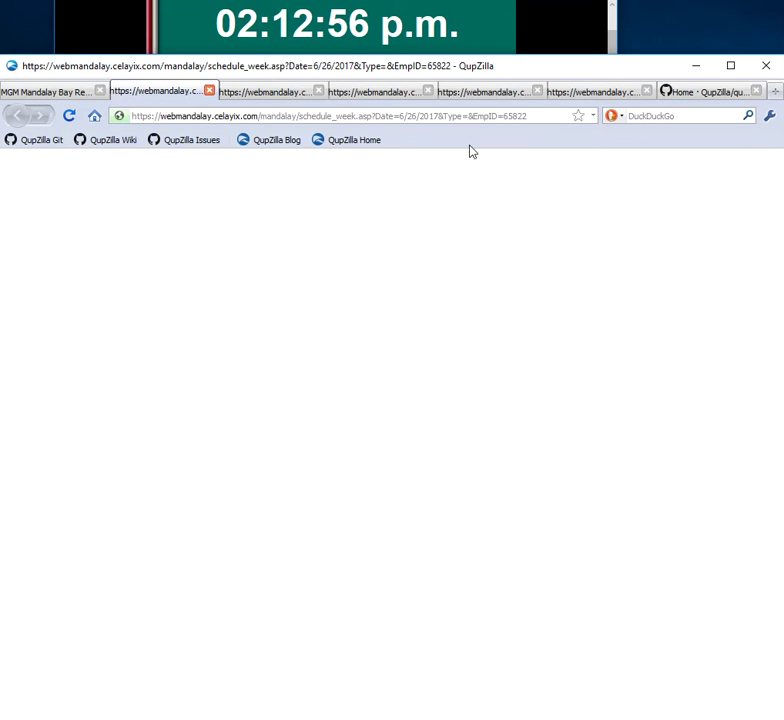
# Check whether the pages in the third, fourth, fifth and sixth tabs have loaded.
pyautogui.click(264, 92)
pyautogui.click(386, 96)
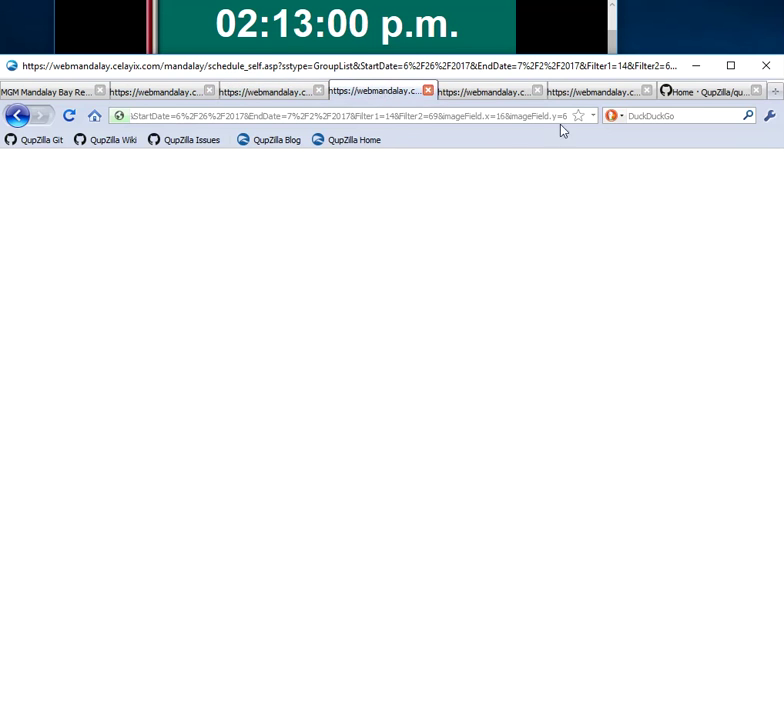
pyautogui.click(490, 95)
pyautogui.click(586, 96)
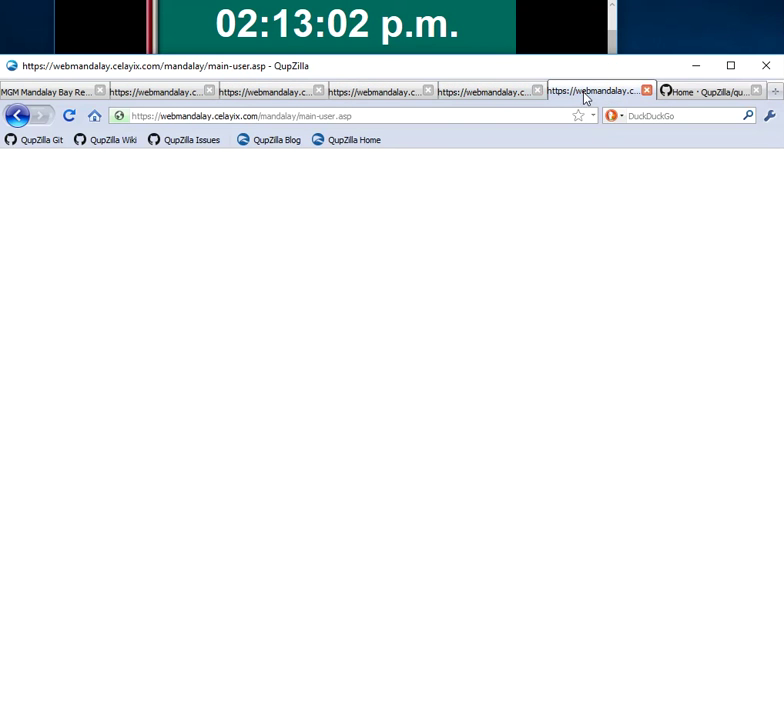
# Return the fifth tab to its self-scheduling form and search server shifts with the meal period 0-1:All Meal Periods.
pyautogui.click(486, 100)
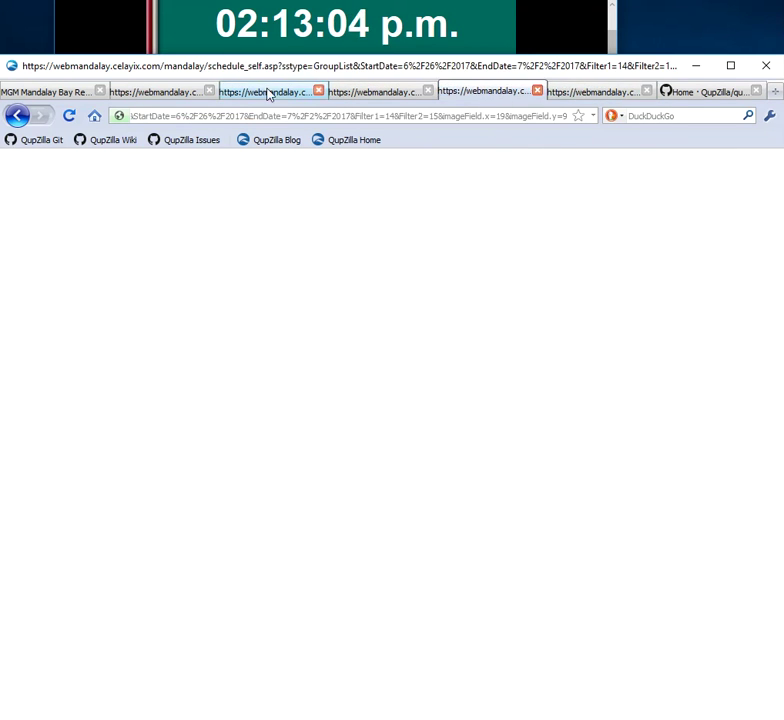
pyautogui.click(19, 116)
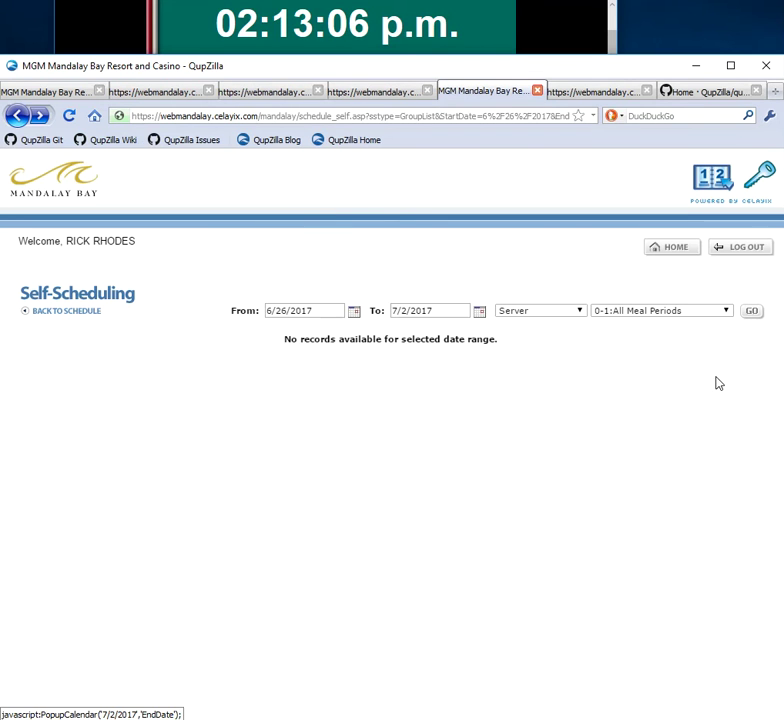
pyautogui.click(752, 312)
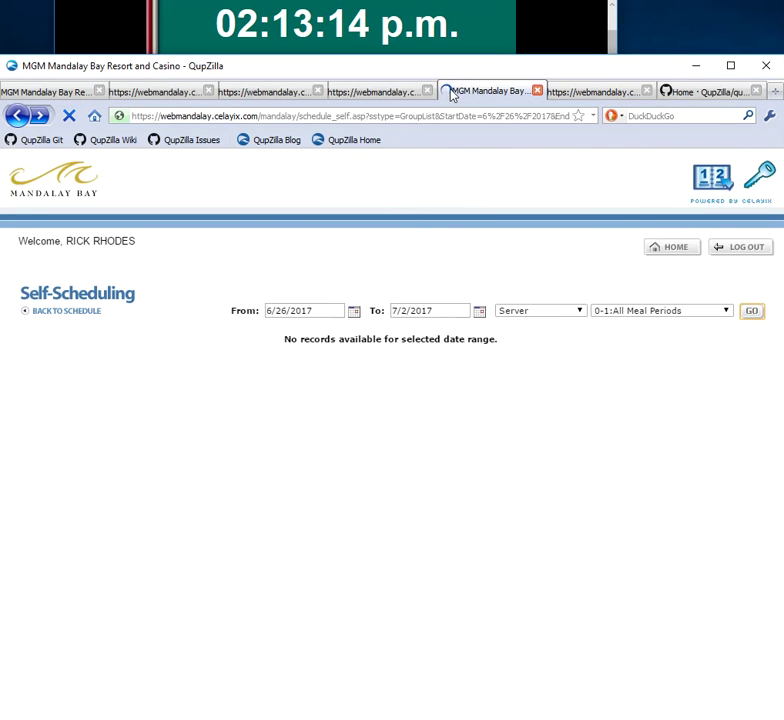
# Take the sixth tab back to the login page and submit the filled-in credentials.
pyautogui.click(602, 96)
pyautogui.click(17, 116)
pyautogui.click(385, 331)
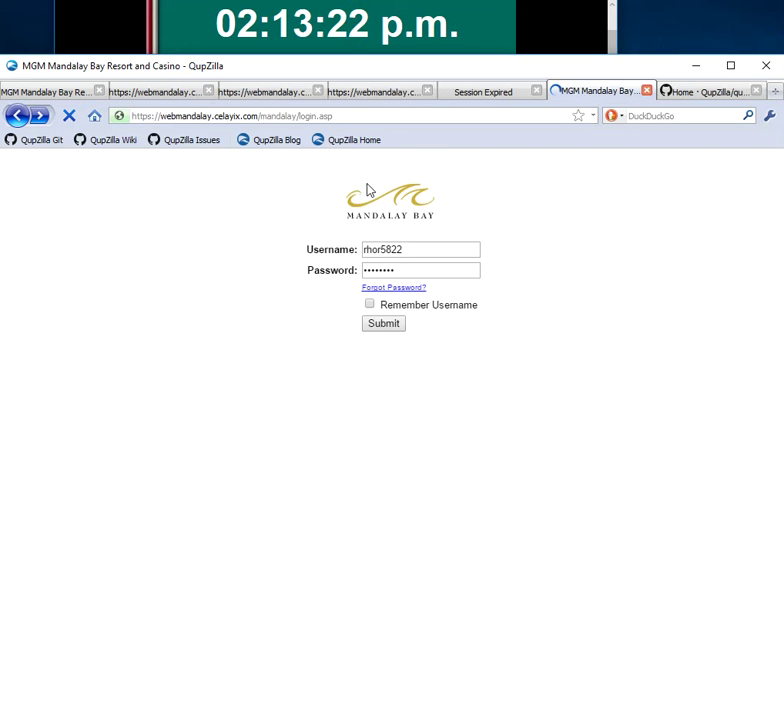
# Return the fifth tab from the Session Expired page to its self-scheduling form, and check the sixth tab's login.
pyautogui.click(487, 93)
pyautogui.click(17, 117)
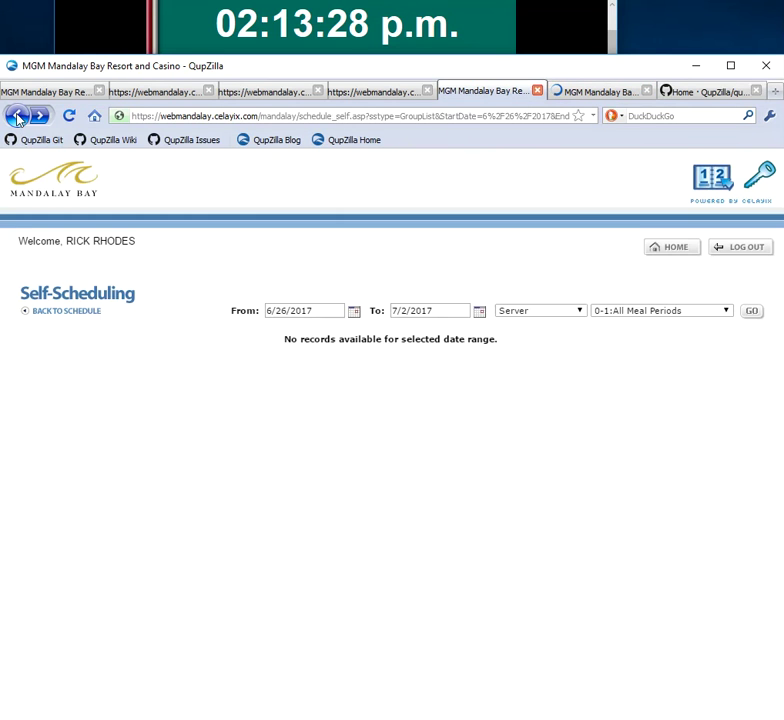
pyautogui.click(580, 94)
pyautogui.click(472, 94)
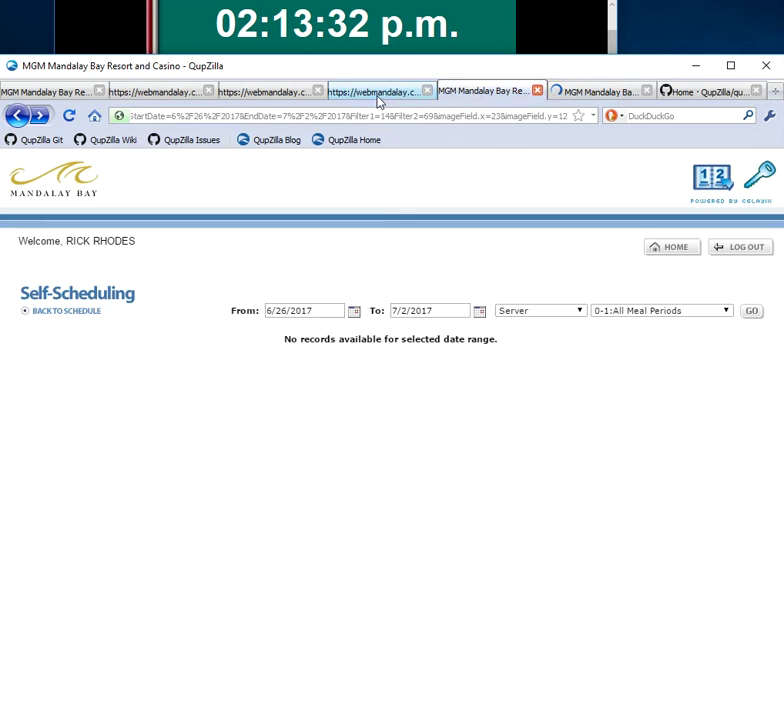
# Return the fourth and third tabs to their self-scheduling forms set to 4-4: Reception & Dinner.
pyautogui.click(370, 97)
pyautogui.click(17, 117)
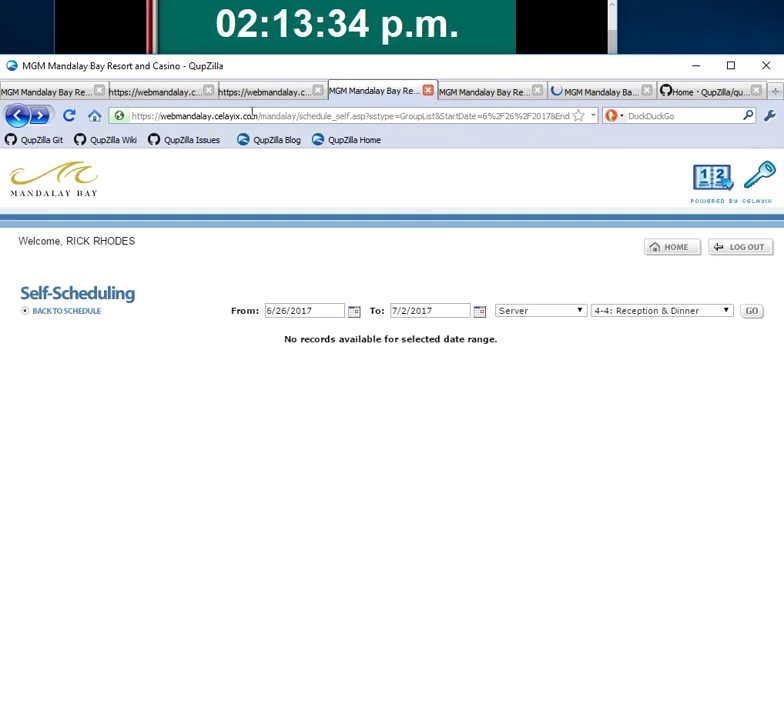
pyautogui.click(281, 99)
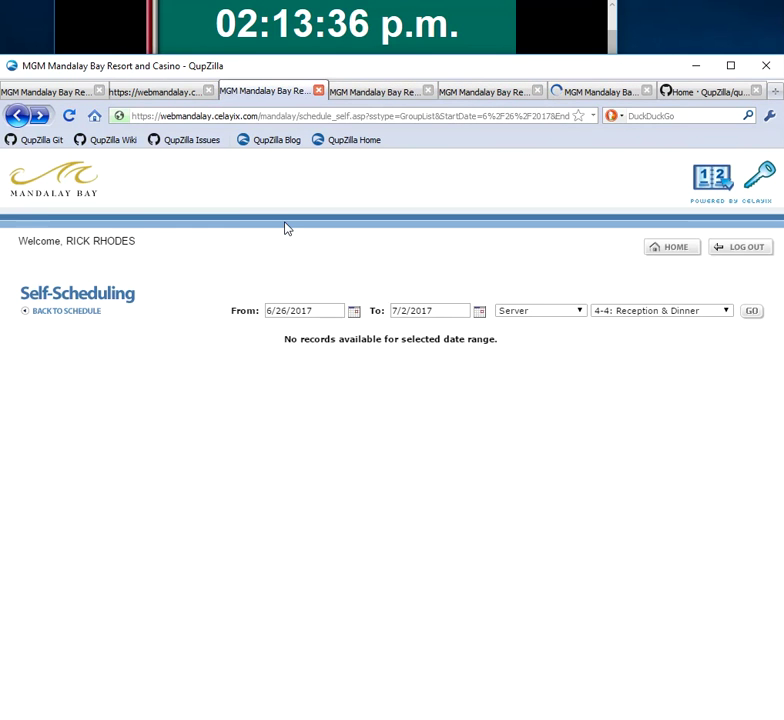
# Check the sixth tab's login, and search server shifts for 0-1:All Meal Periods in the fifth tab.
pyautogui.click(593, 93)
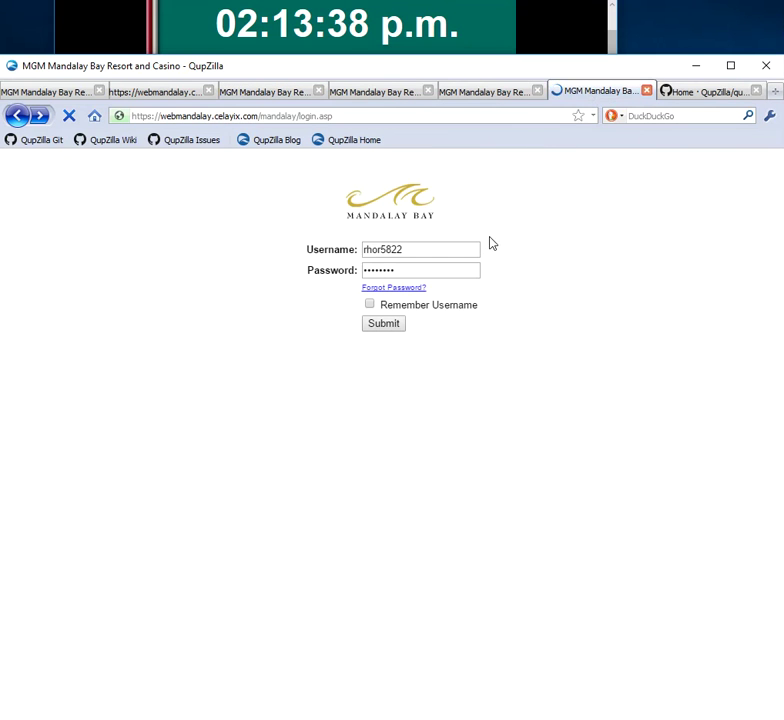
pyautogui.click(493, 97)
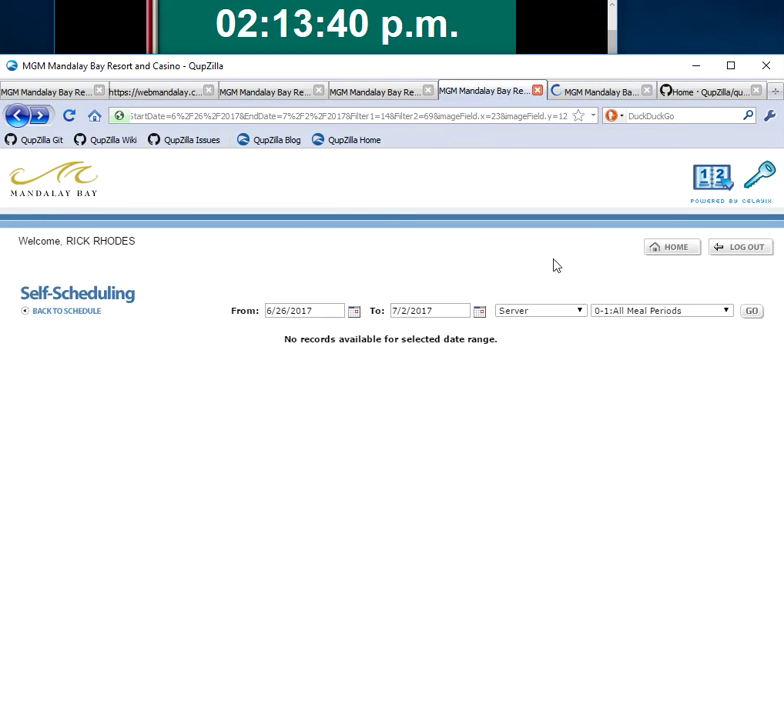
pyautogui.click(751, 315)
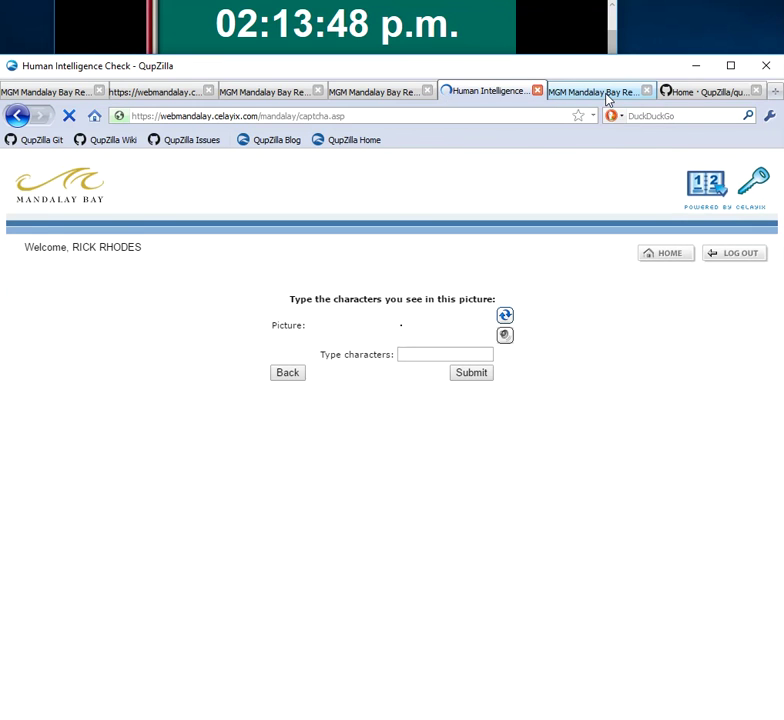
# Search server shifts for 4-4: Reception & Dinner from 6/26/2017 to 7/2/2017 in both the fourth and third tabs.
pyautogui.click(391, 94)
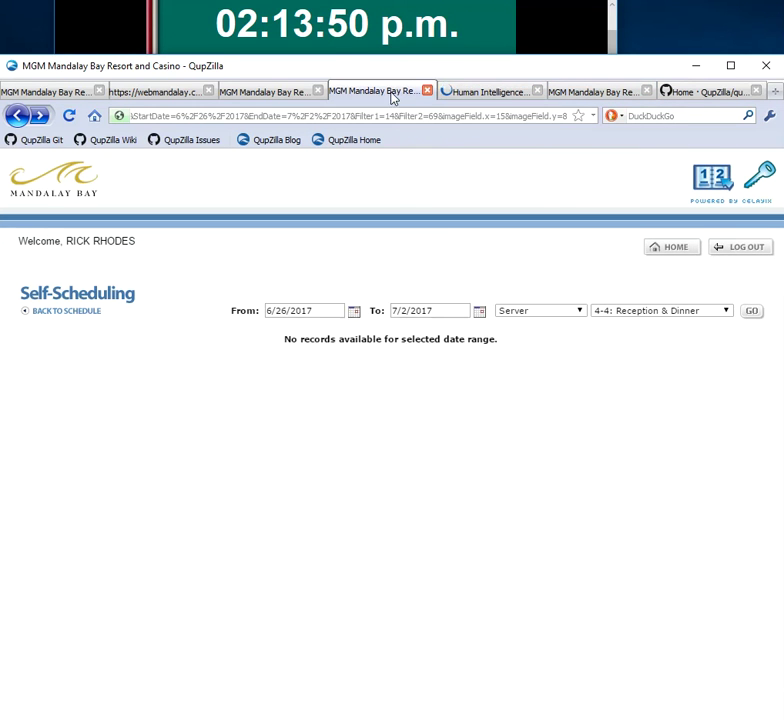
pyautogui.click(752, 311)
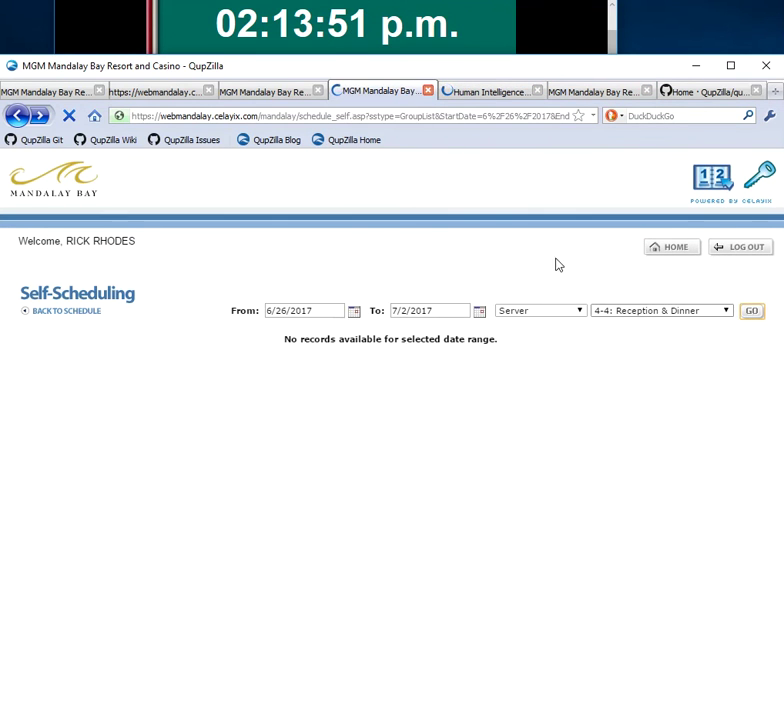
pyautogui.click(276, 91)
pyautogui.click(752, 311)
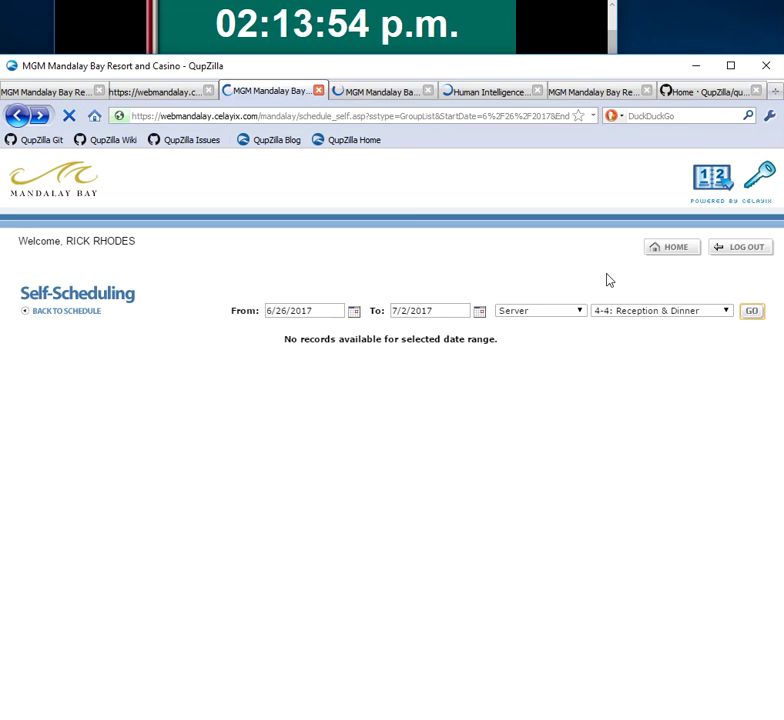
# Check the Human Intelligence Check tab and the searches running in the third and fourth tabs.
pyautogui.click(497, 92)
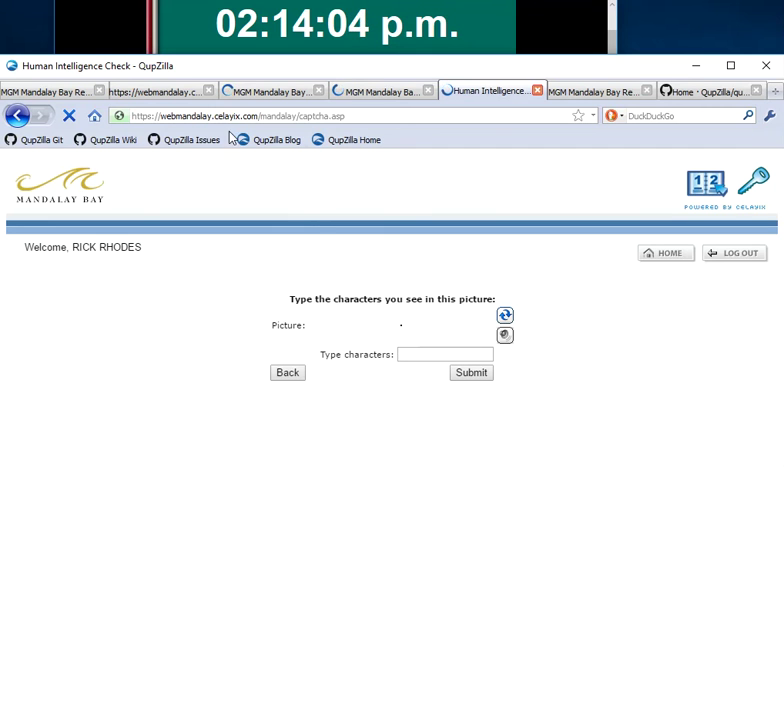
pyautogui.click(262, 92)
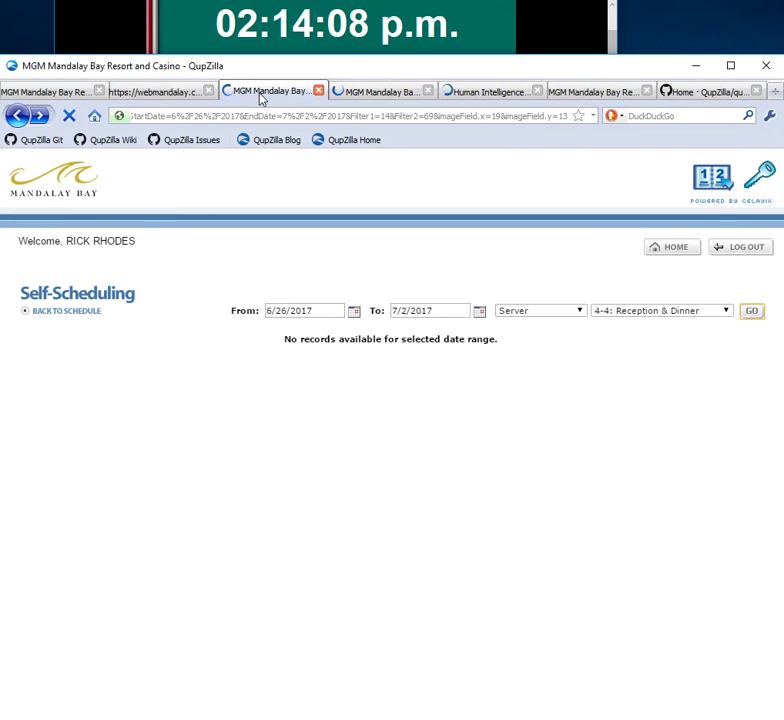
pyautogui.click(370, 94)
pyautogui.click(481, 94)
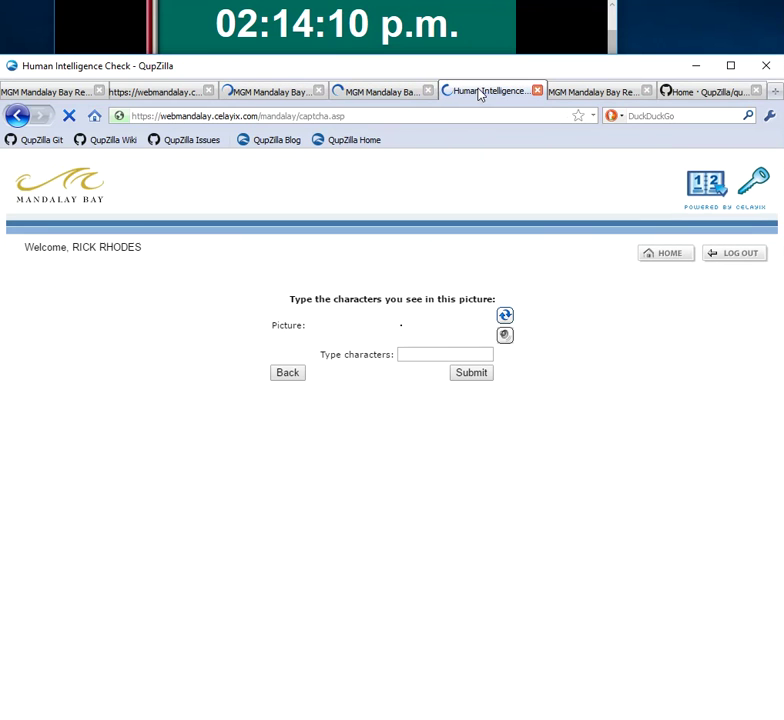
# Enter the verification picture's characters in the fifth tab's Human Intelligence Check and submit them.
pyautogui.click(425, 358)
pyautogui.write('jcs')
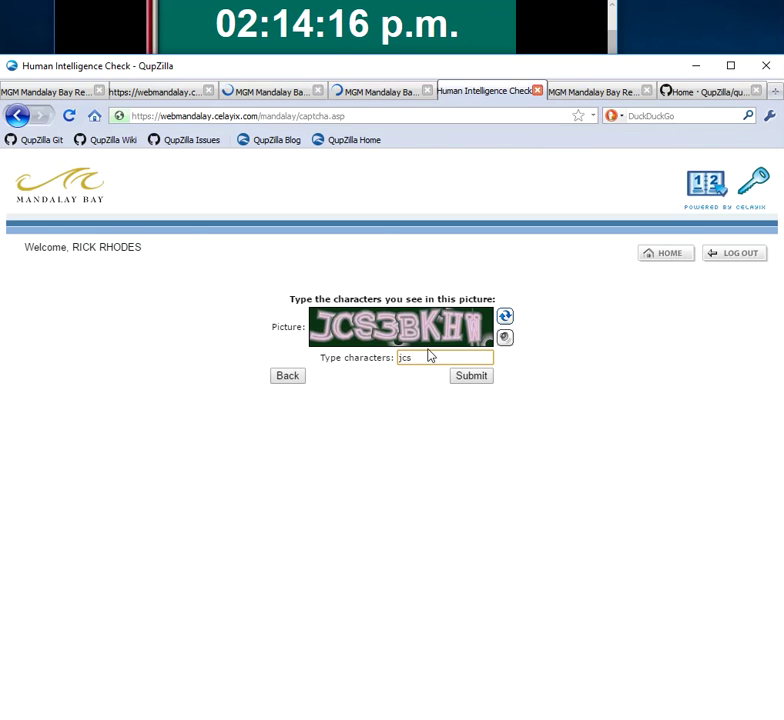
pyautogui.write('3b')
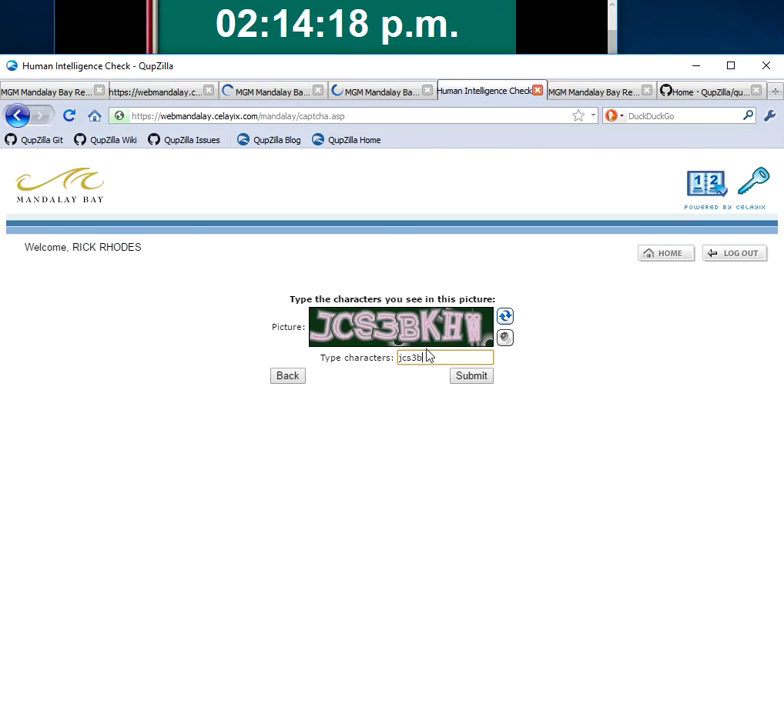
pyautogui.write('k')
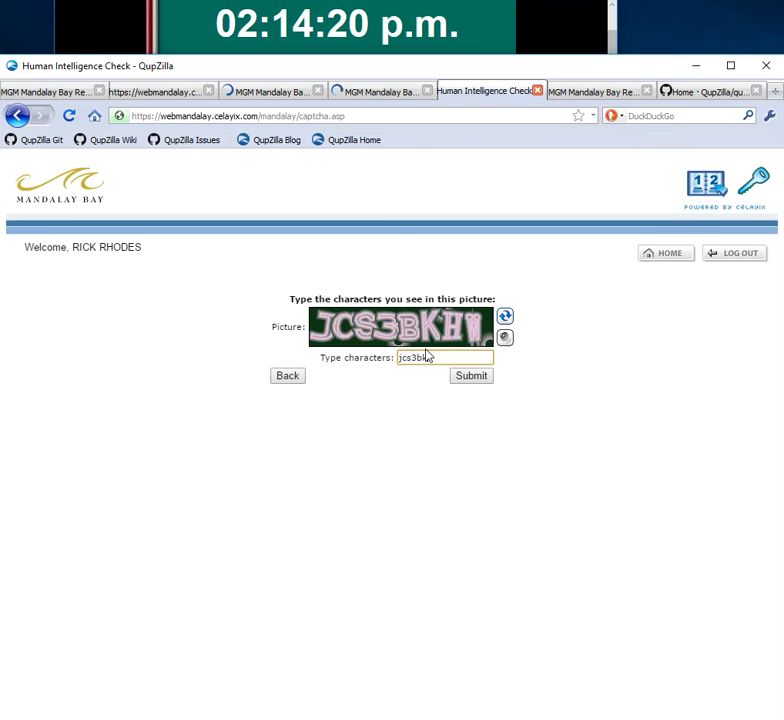
pyautogui.write('hw')
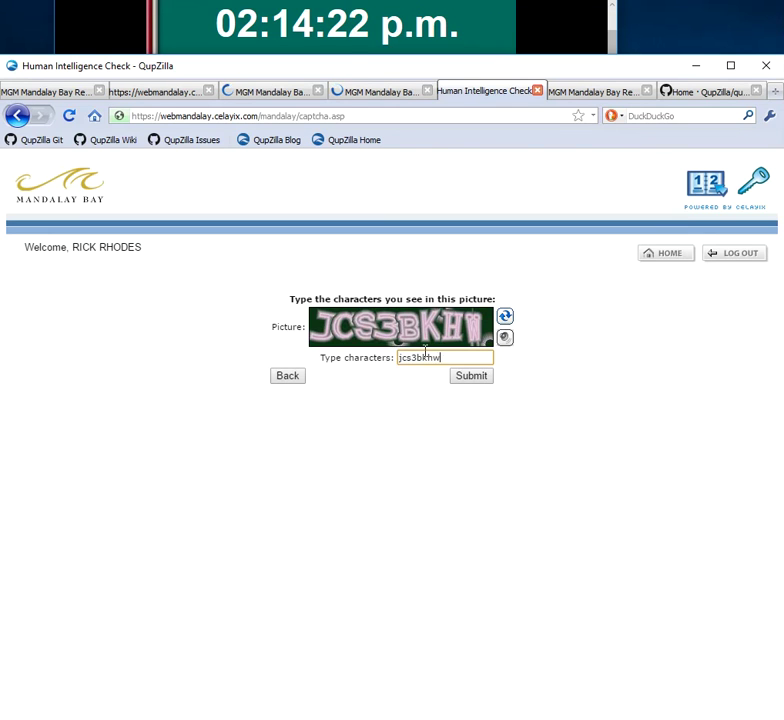
pyautogui.click(458, 379)
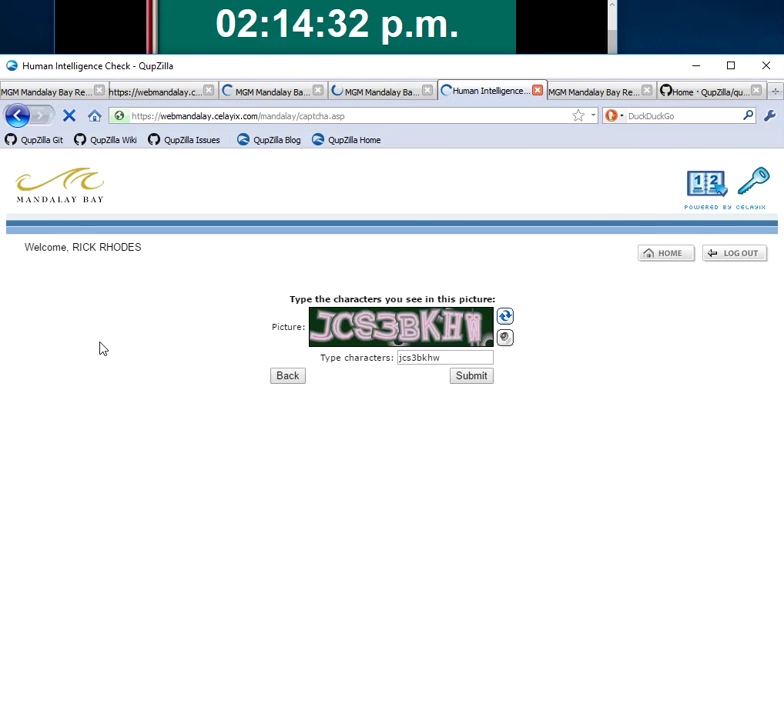
# Check the third, fourth and fifth tabs for the outcome of their searches and verification.
pyautogui.click(282, 93)
pyautogui.click(368, 93)
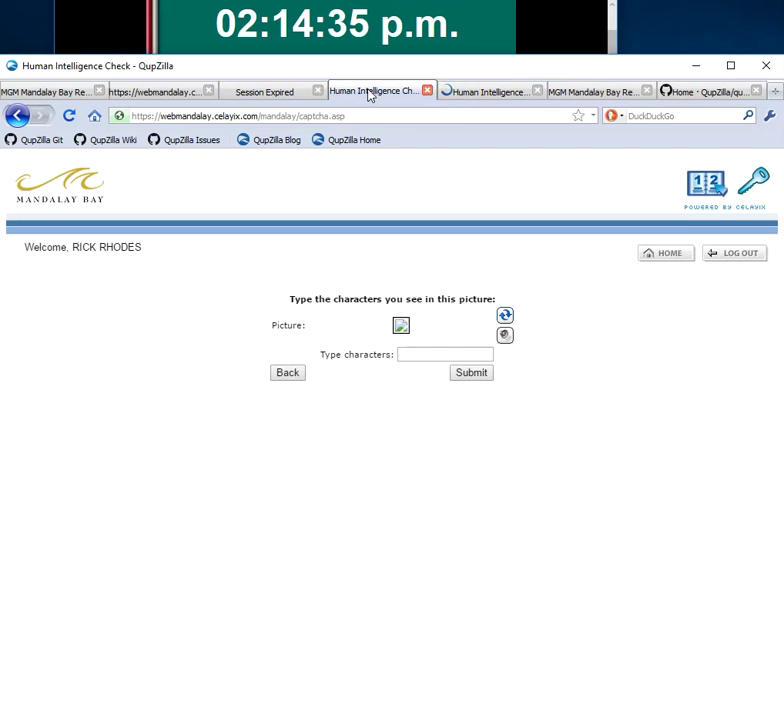
pyautogui.click(265, 93)
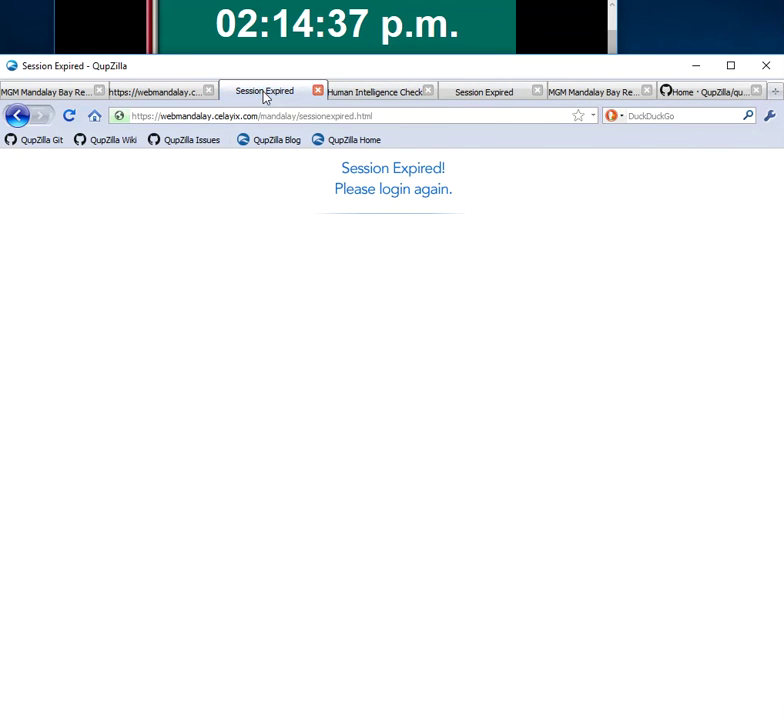
pyautogui.click(396, 94)
pyautogui.click(478, 94)
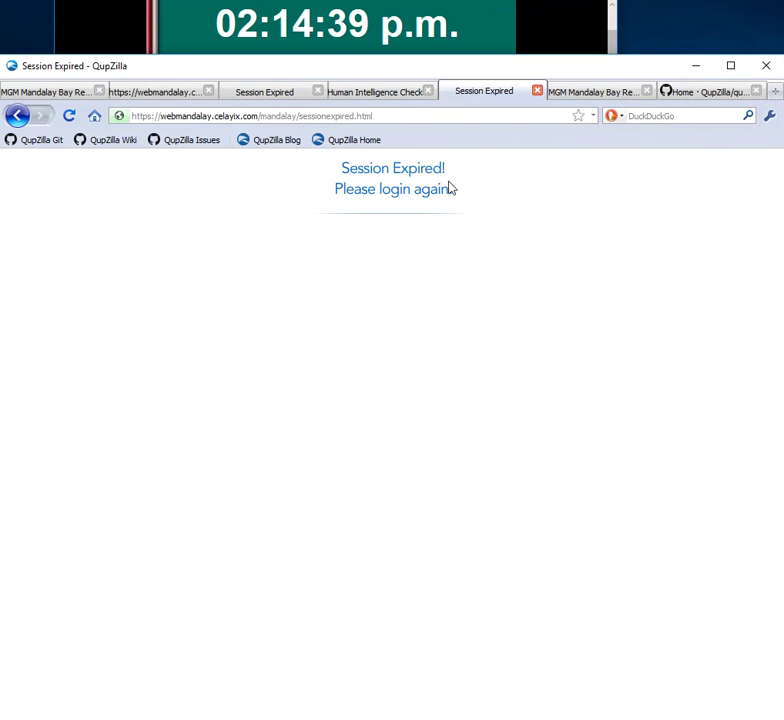
# Return the sixth tab to the login page and resubmit the filled-in login.
pyautogui.click(374, 92)
pyautogui.click(583, 92)
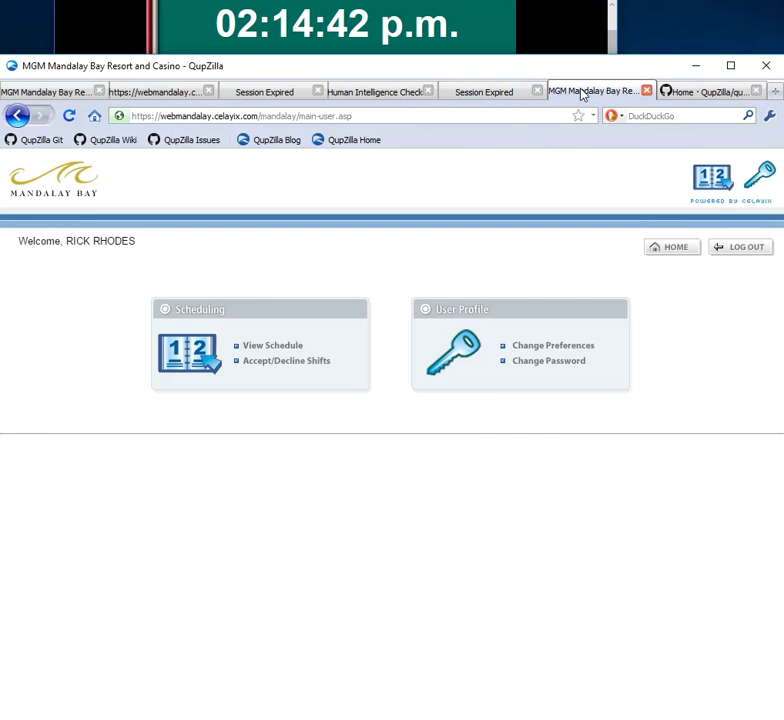
pyautogui.click(16, 117)
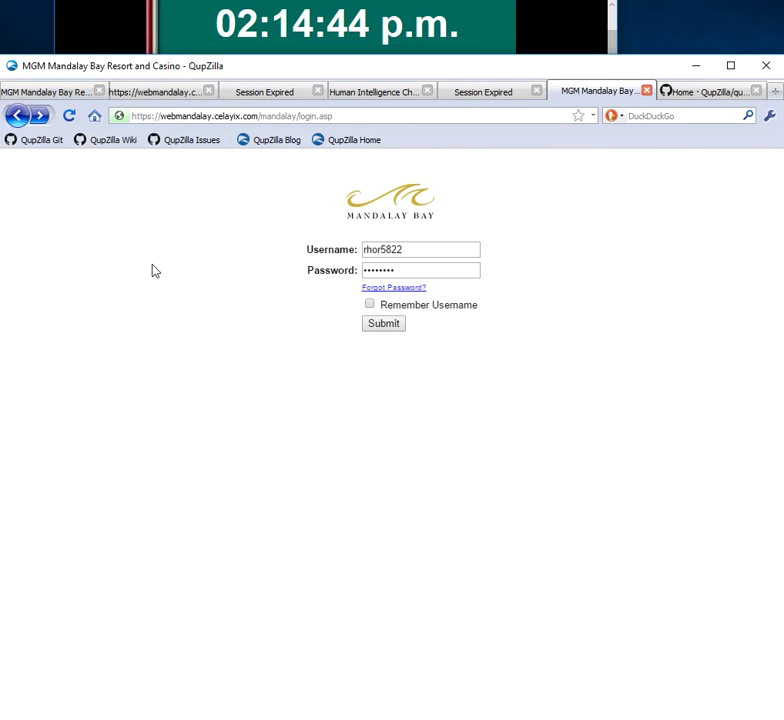
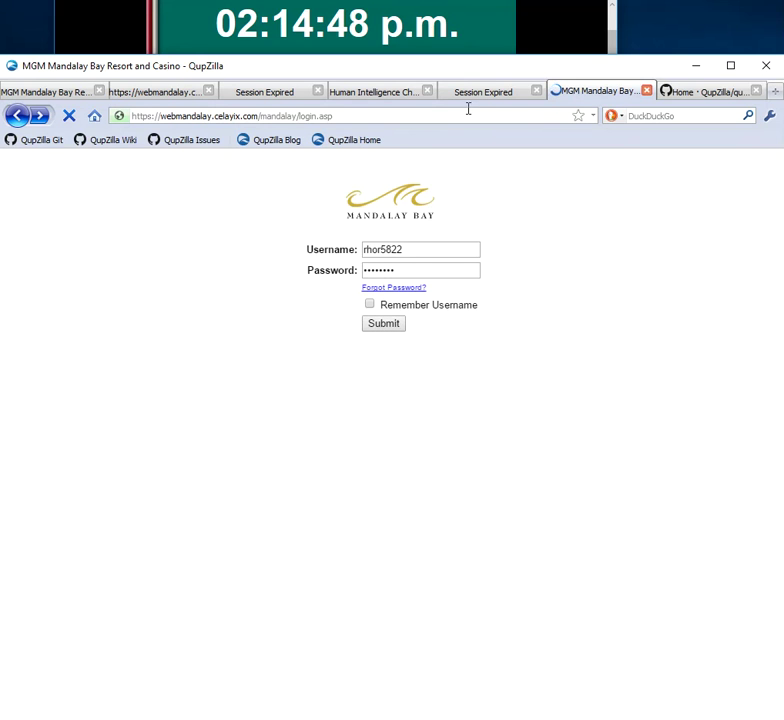
# Return the expired third tab to its self-scheduling form and close the expired fifth tab.
pyautogui.click(490, 93)
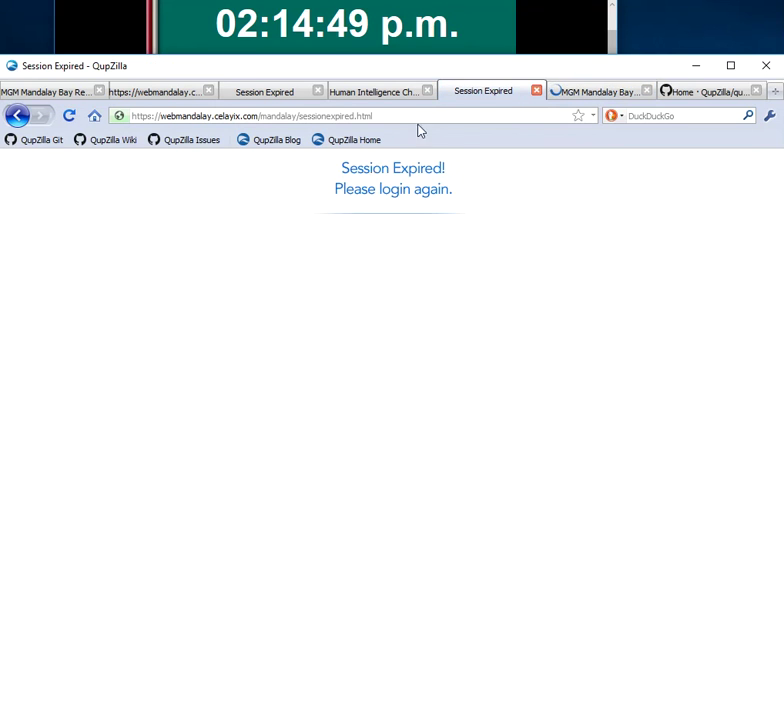
pyautogui.click(16, 117)
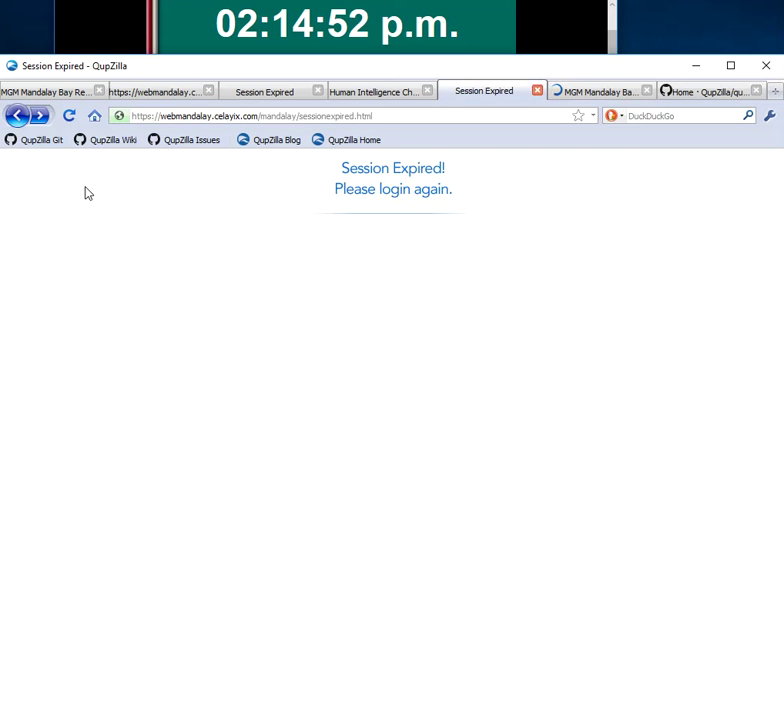
pyautogui.click(272, 94)
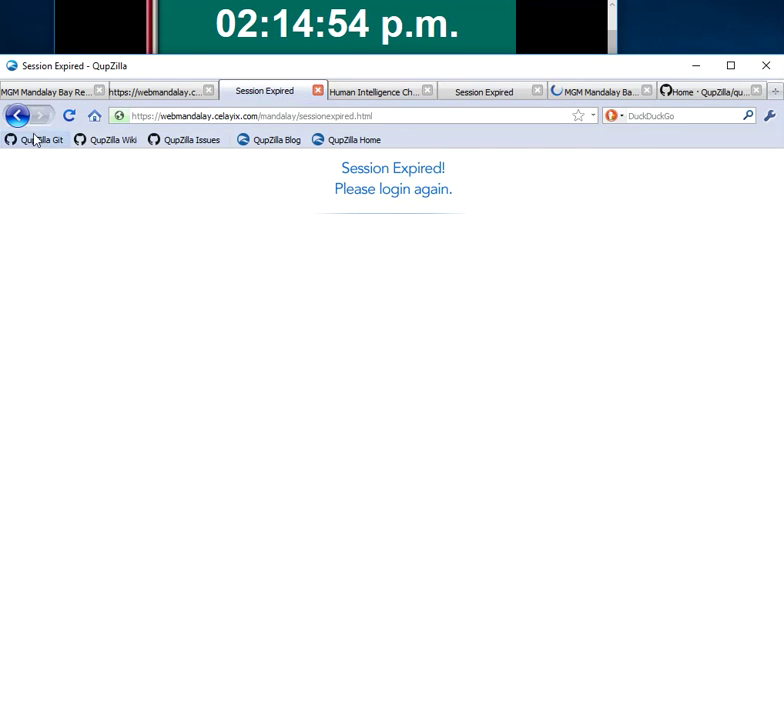
pyautogui.click(18, 117)
pyautogui.click(487, 94)
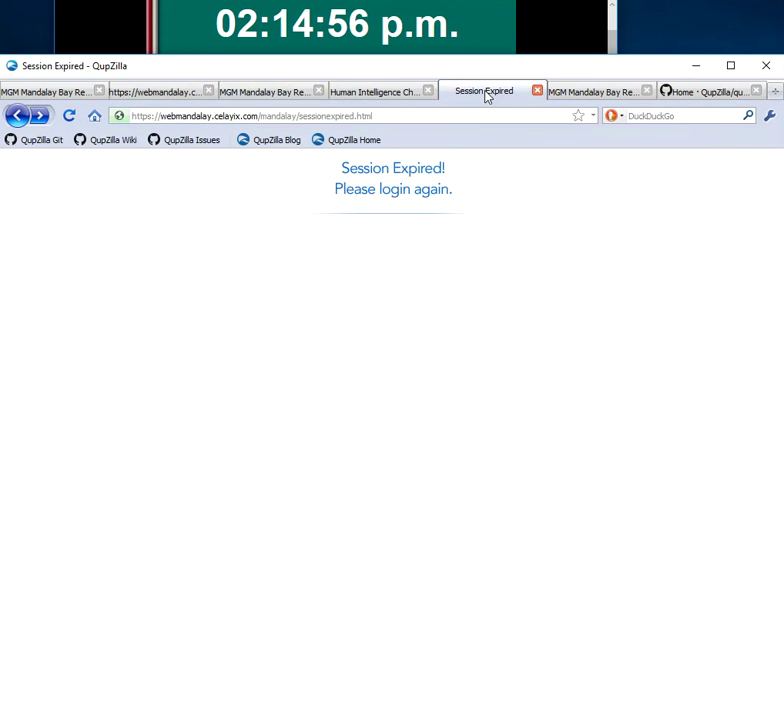
pyautogui.click(537, 91)
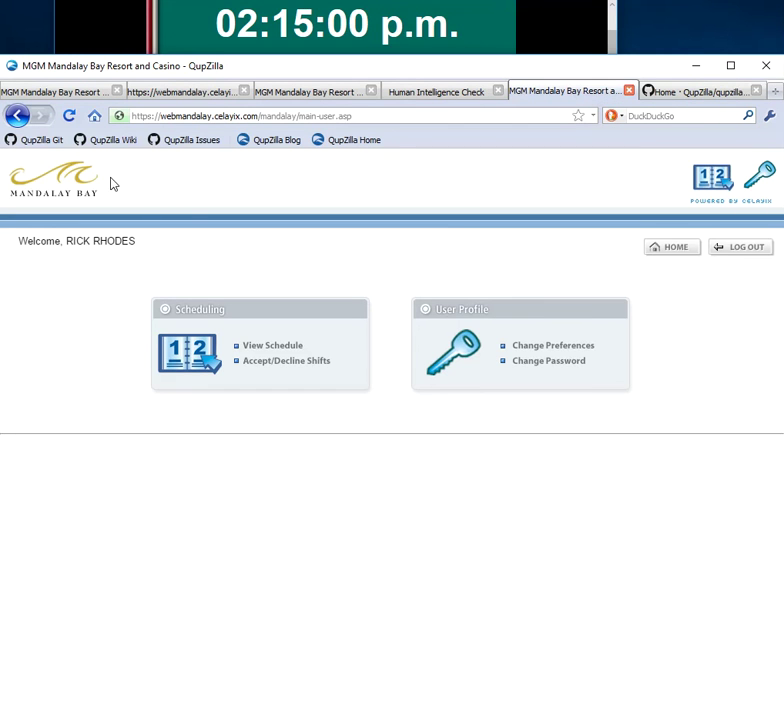
# Resubmit the filled-in login from the fifth tab's login page, checking the third and fourth tabs while it loads.
pyautogui.click(17, 116)
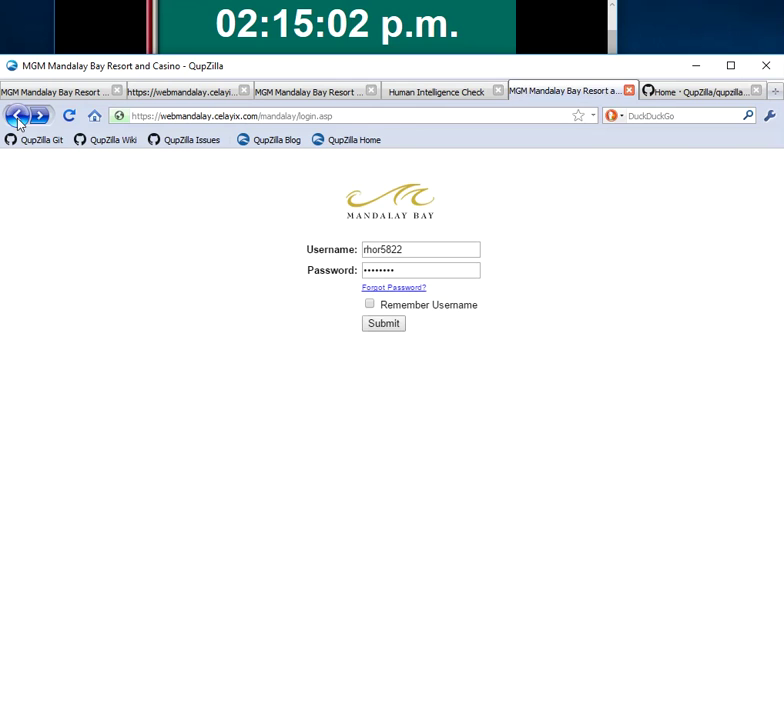
pyautogui.click(384, 325)
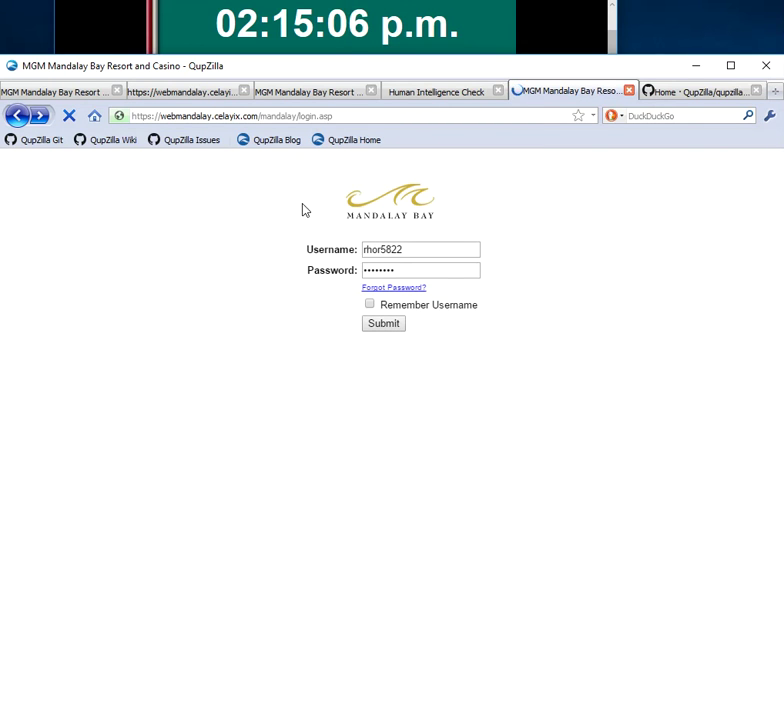
pyautogui.click(310, 92)
pyautogui.click(443, 92)
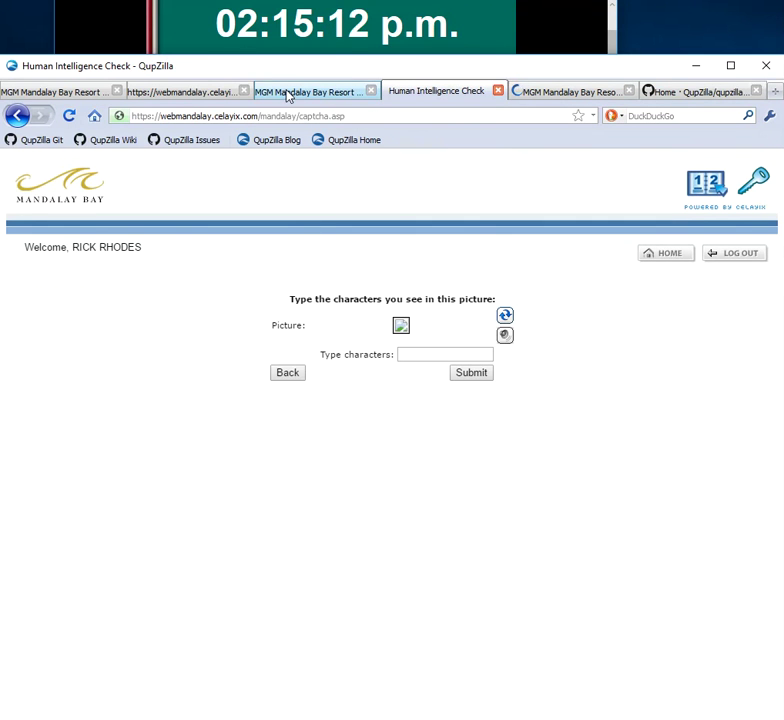
pyautogui.click(556, 96)
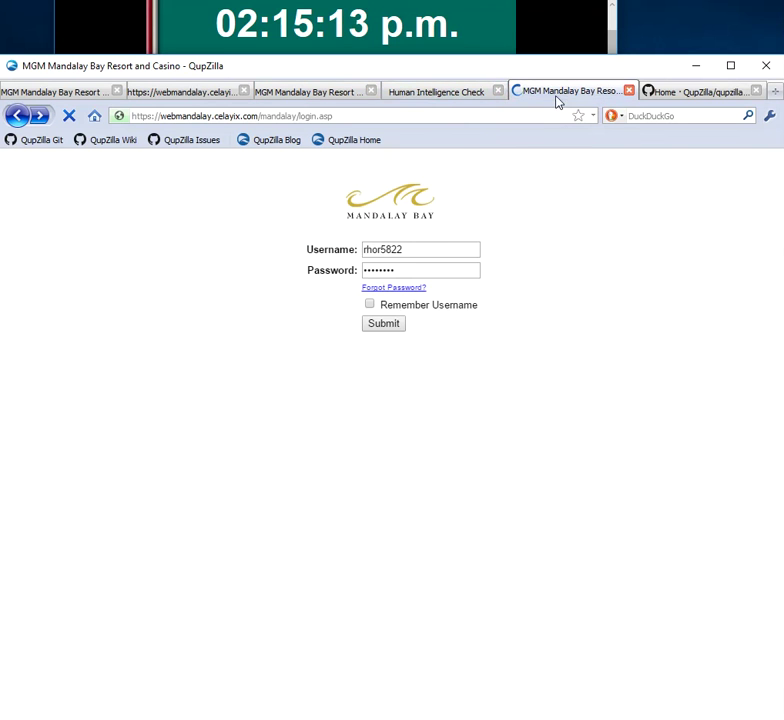
# Search server shifts for 4-4: Reception & Dinner from 6/26/2017 to 7/2/2017 in the third tab.
pyautogui.click(320, 97)
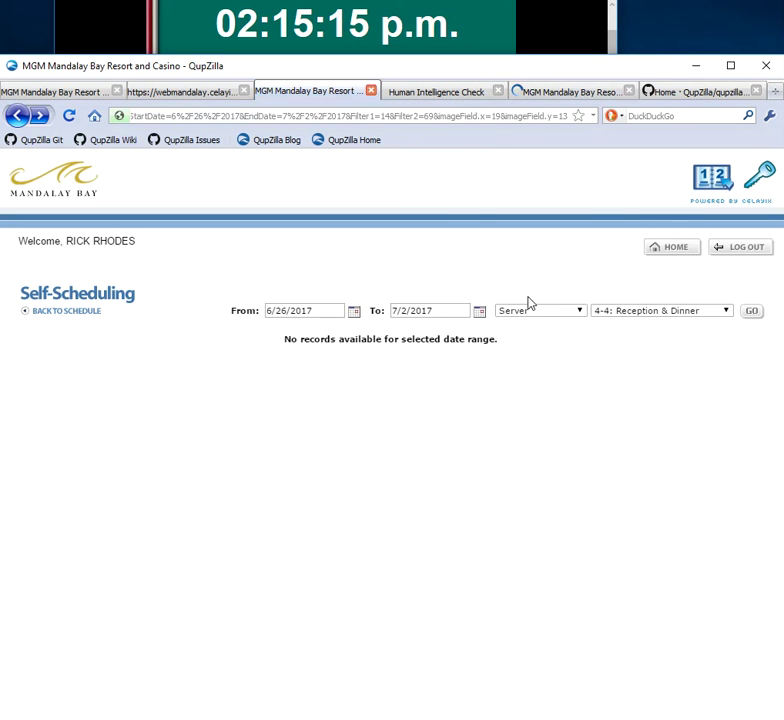
pyautogui.click(751, 312)
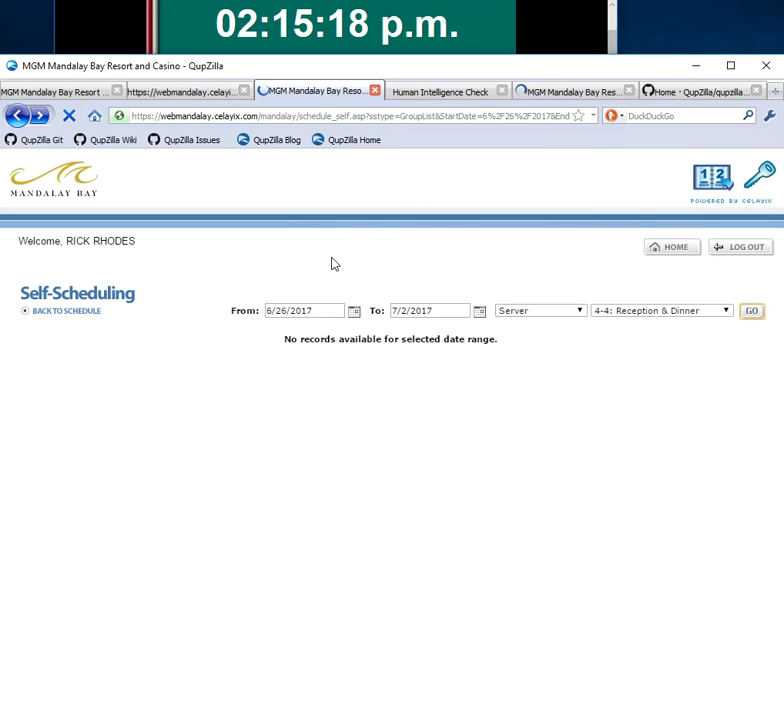
pyautogui.click(432, 91)
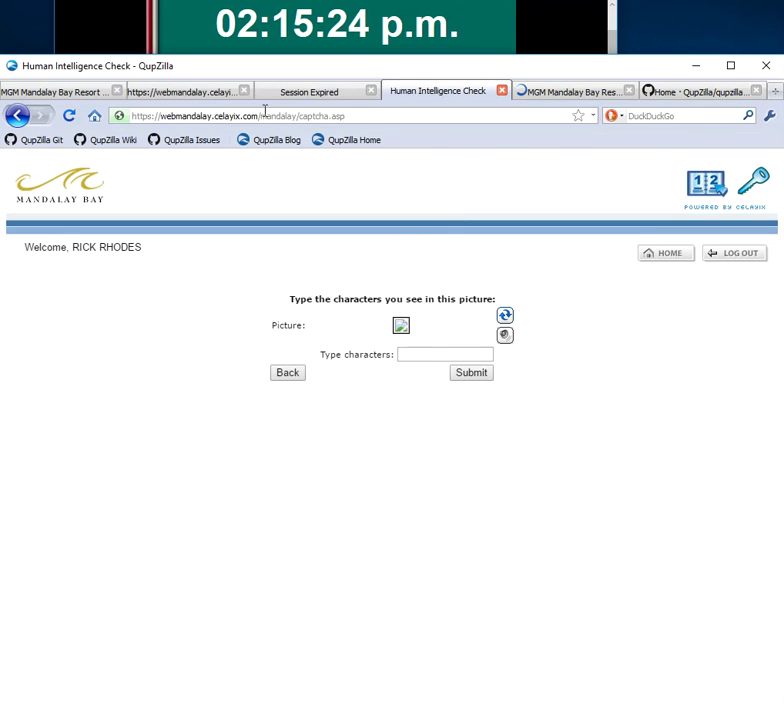
# Return the third tab to its self-scheduling form and rerun the 4-4: Reception & Dinner server shift search.
pyautogui.click(302, 97)
pyautogui.click(17, 115)
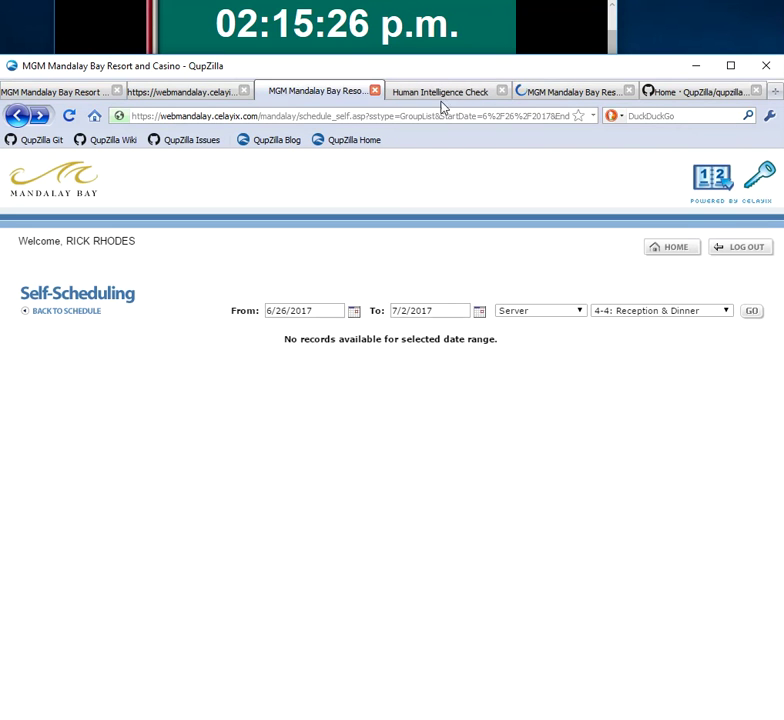
pyautogui.click(750, 312)
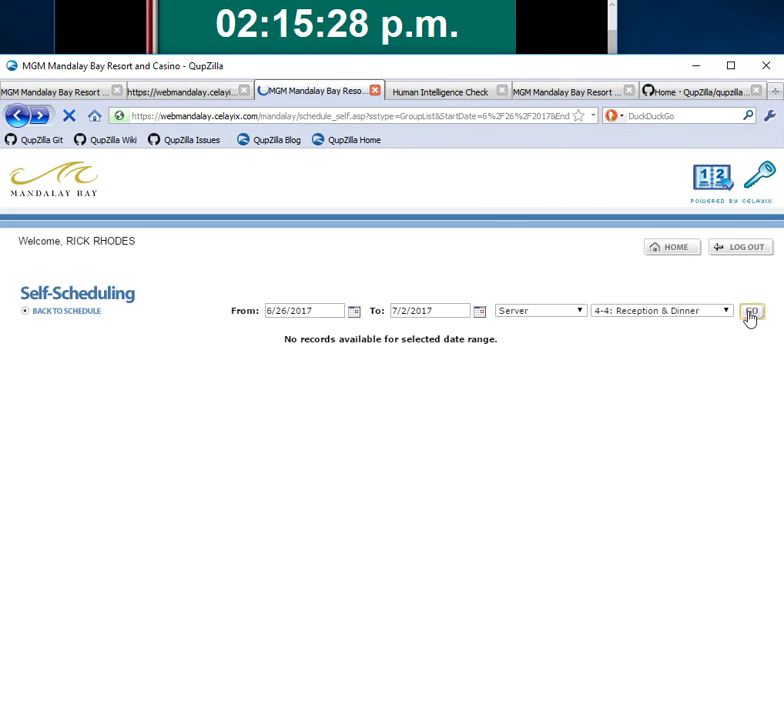
# Examine the Human Intelligence Check tab, the running search in the third tab, and the second and fifth tabs.
pyautogui.click(420, 93)
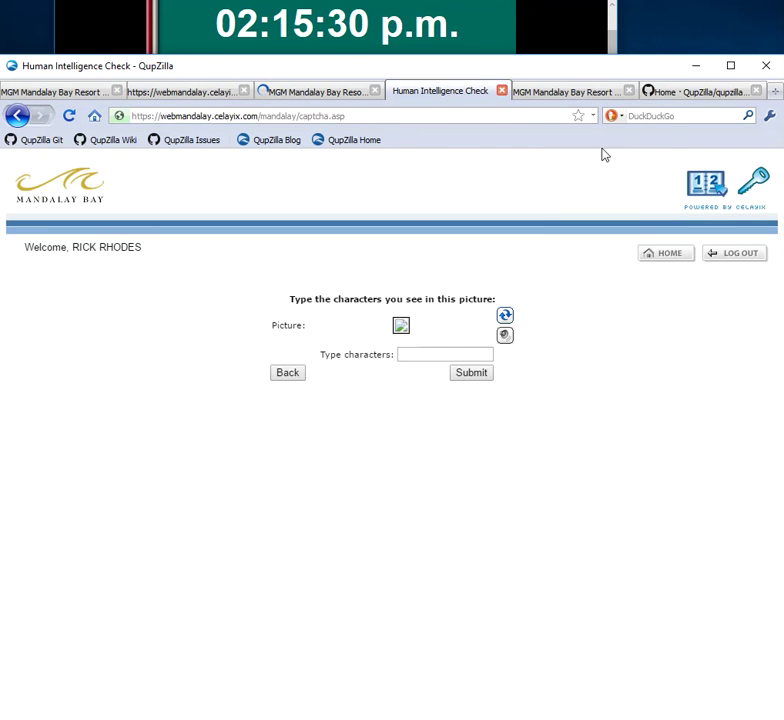
pyautogui.click(566, 96)
pyautogui.click(318, 93)
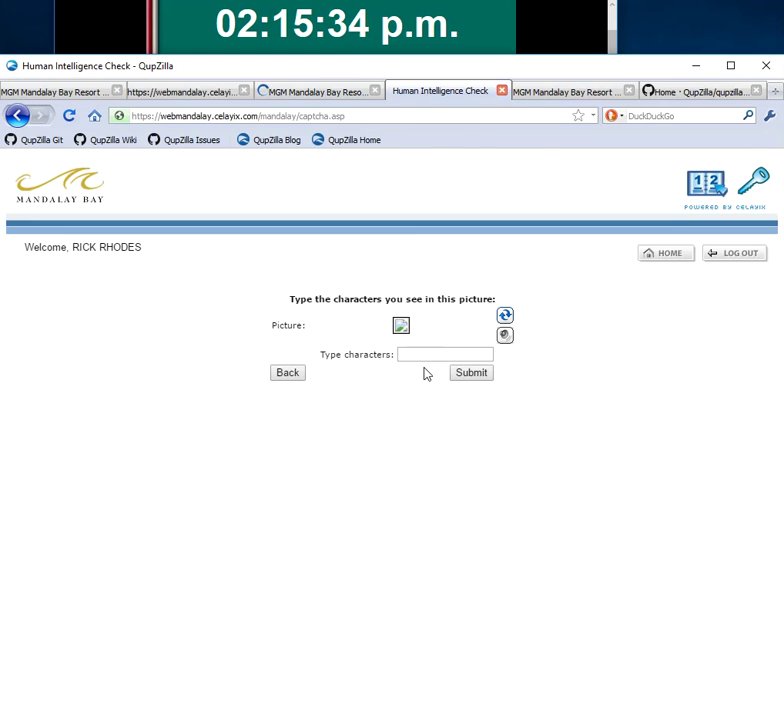
pyautogui.click(422, 355)
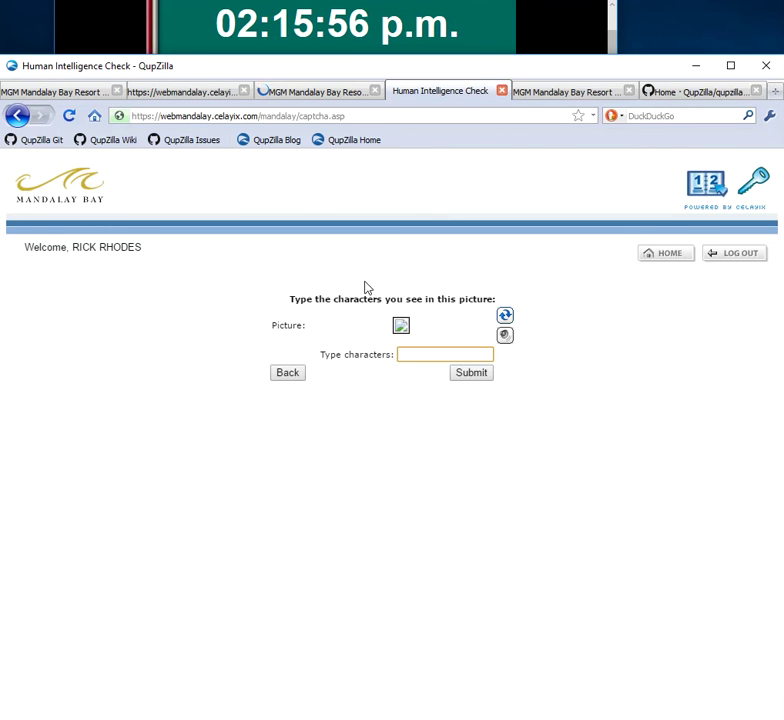
pyautogui.click(318, 92)
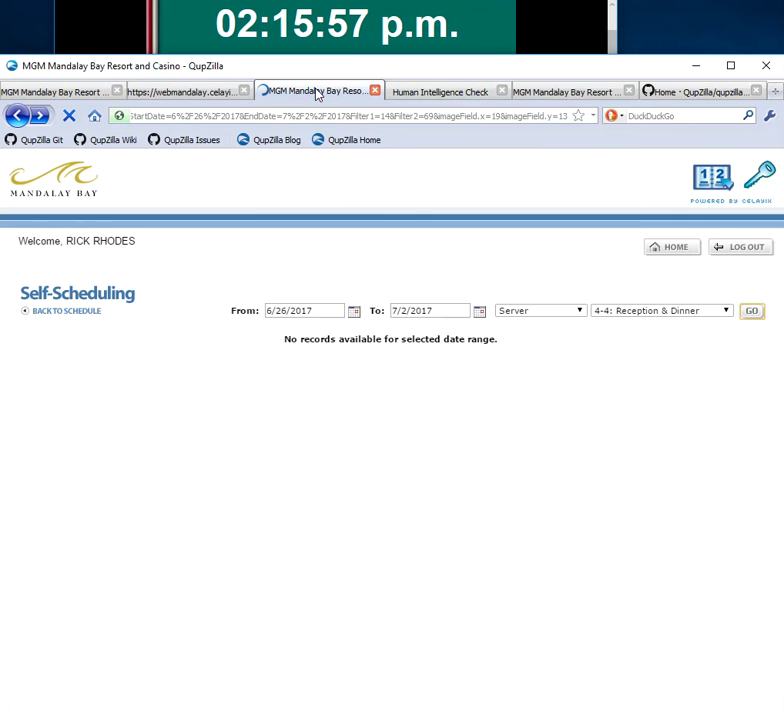
pyautogui.click(438, 92)
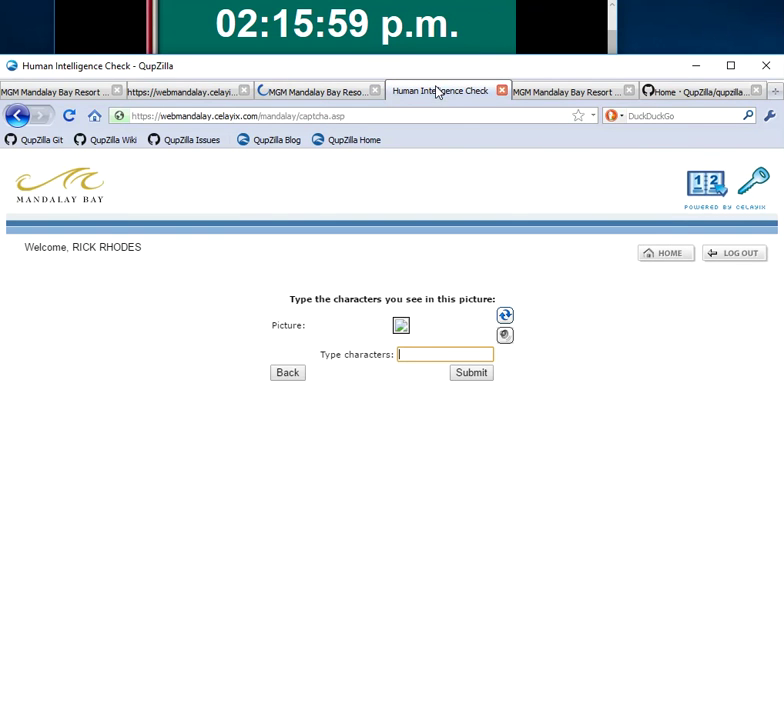
pyautogui.click(192, 90)
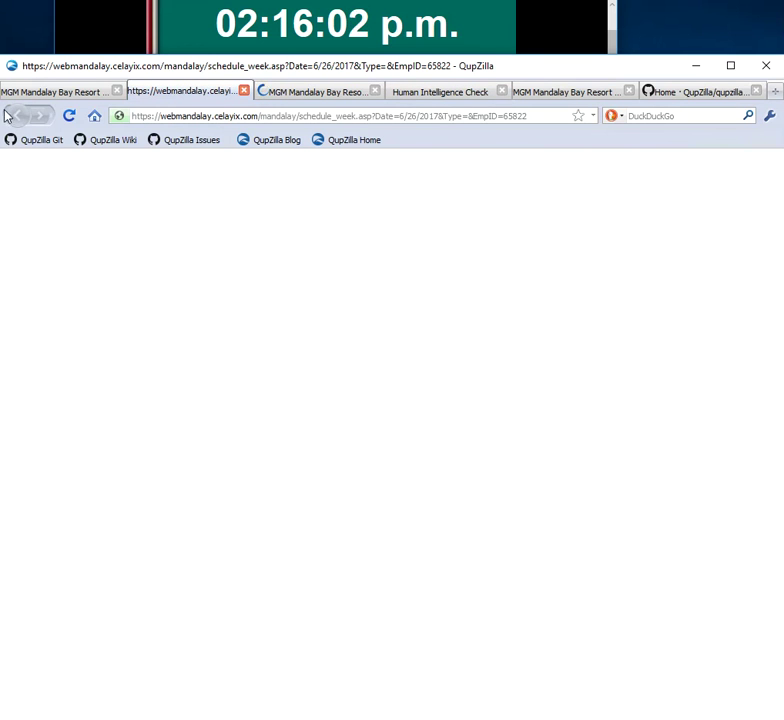
pyautogui.click(333, 91)
pyautogui.click(440, 93)
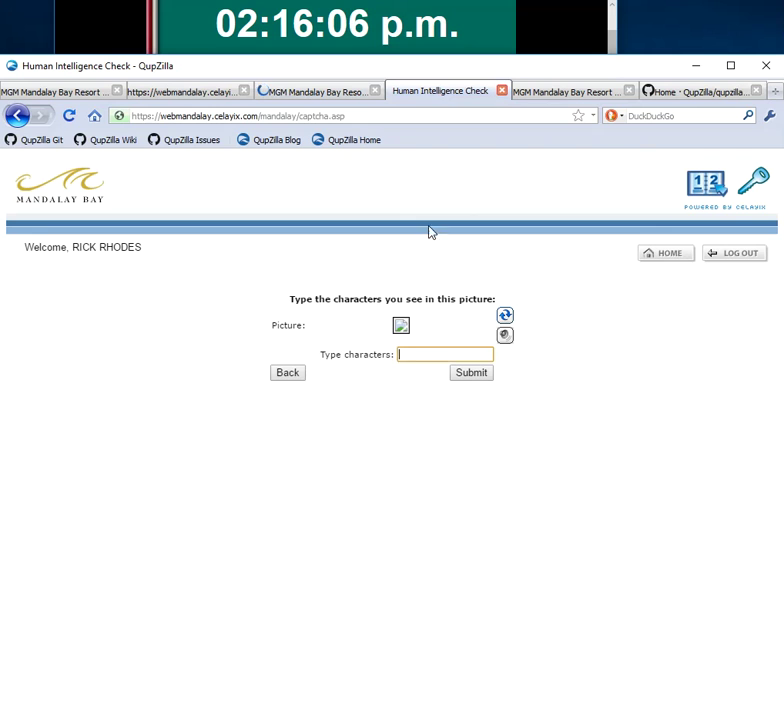
# Enter the verification characters shown in the Human Intelligence Check picture and submit them.
pyautogui.click(505, 335)
pyautogui.click(434, 359)
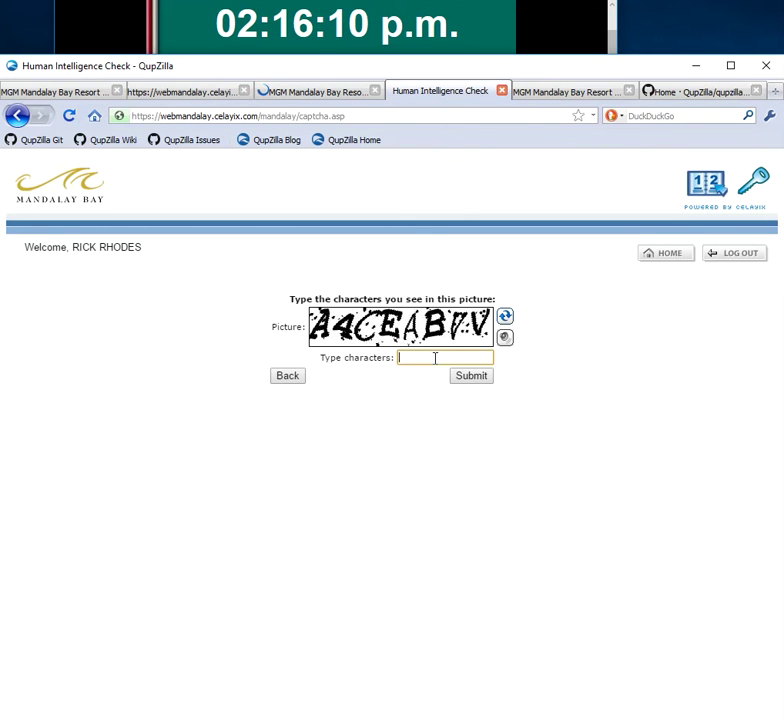
pyautogui.write('a4')
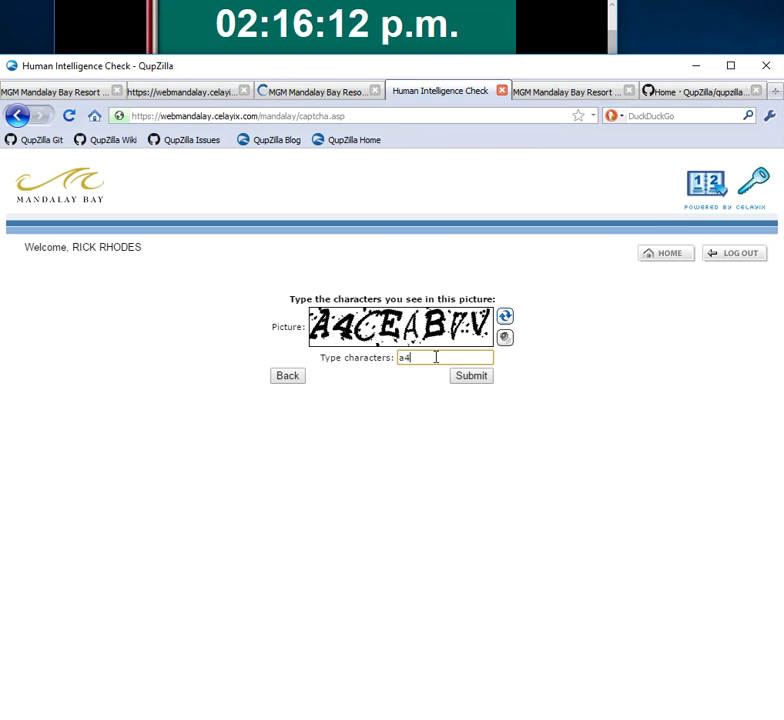
pyautogui.write('ce')
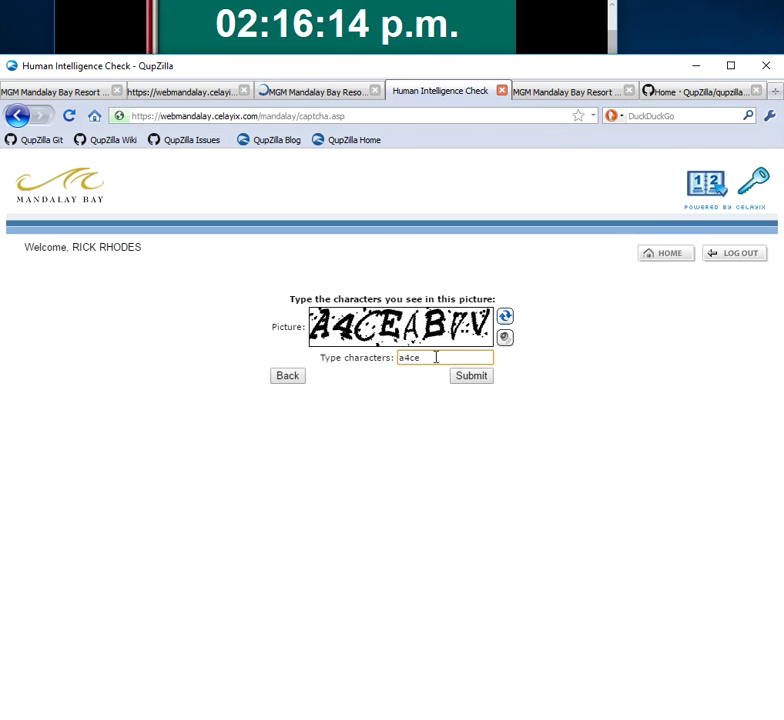
pyautogui.write('abvv')
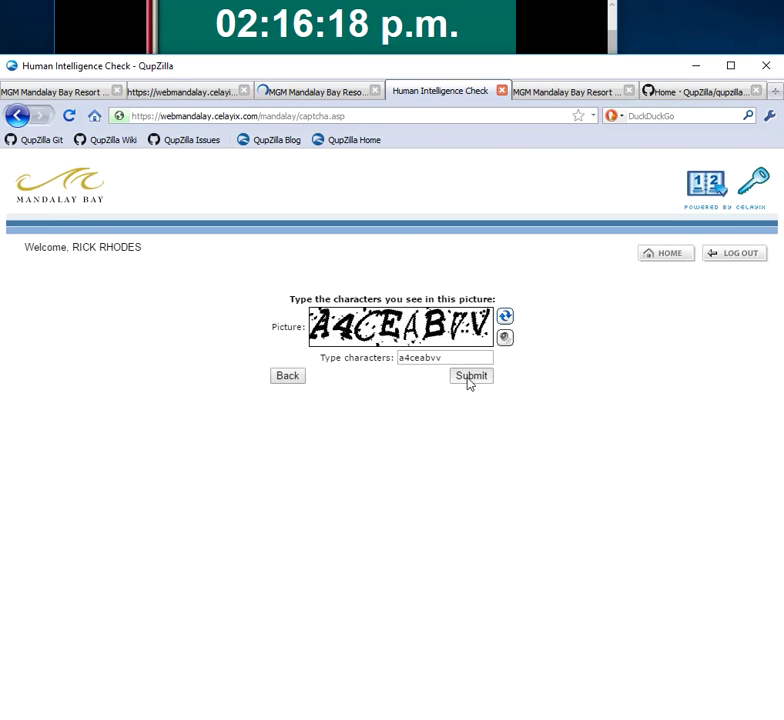
pyautogui.click(466, 378)
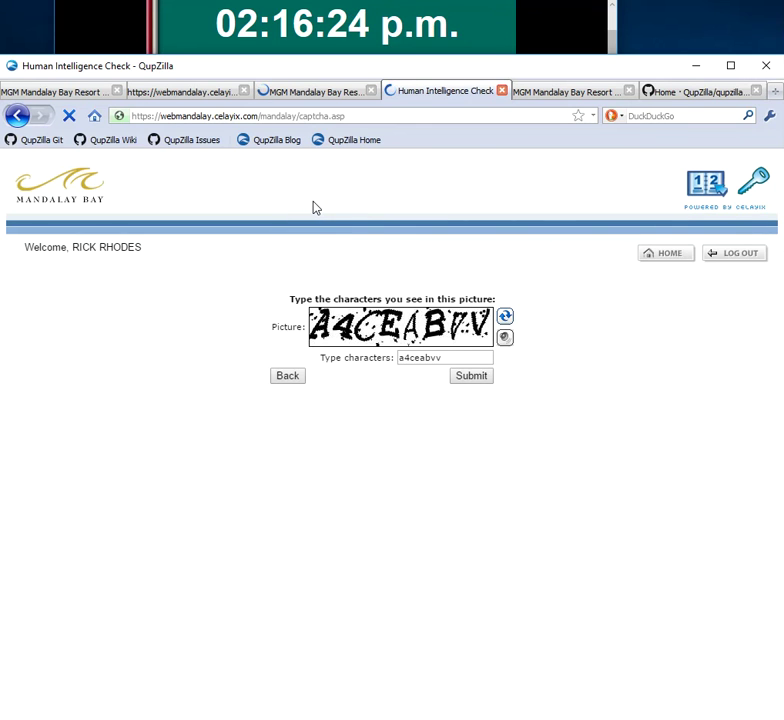
# Select the 06/26/2017 and 06/27/2017 Reception shifts starting at 02:30pm in the third tab and submit them.
pyautogui.click(312, 92)
pyautogui.click(37, 359)
pyautogui.click(37, 401)
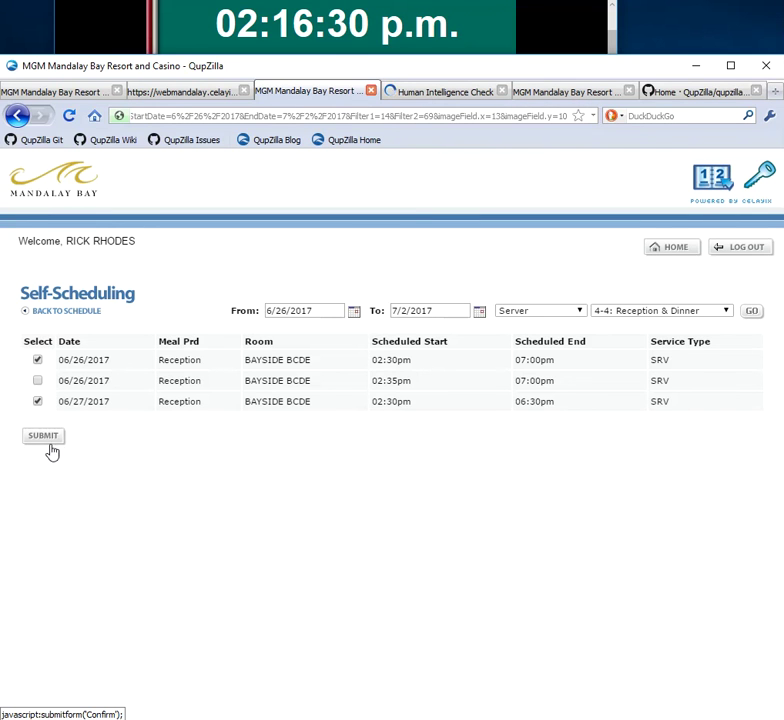
pyautogui.click(47, 441)
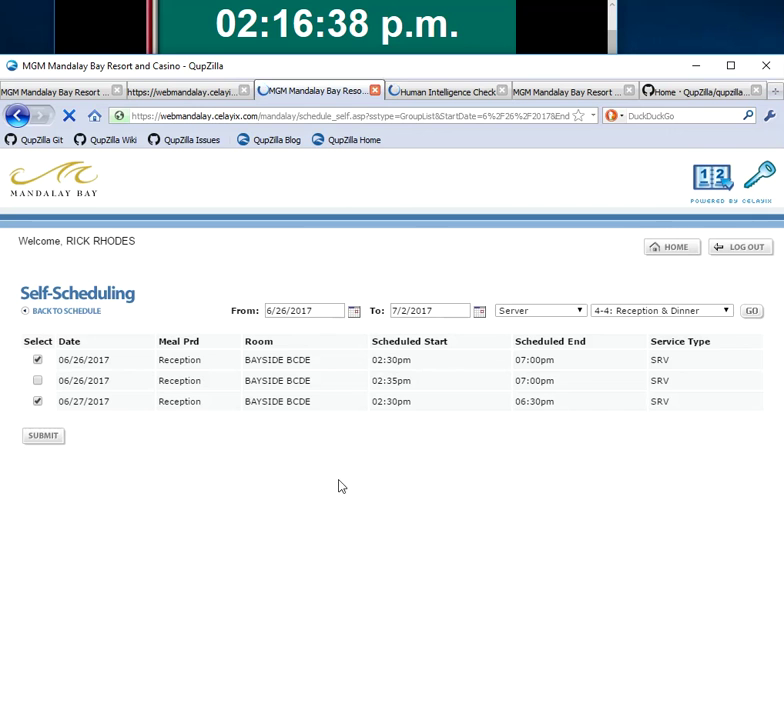
# Stop the loading Human Intelligence Check page, check the third tab, and resubmit the filled-in characters in the fourth tab.
pyautogui.click(440, 92)
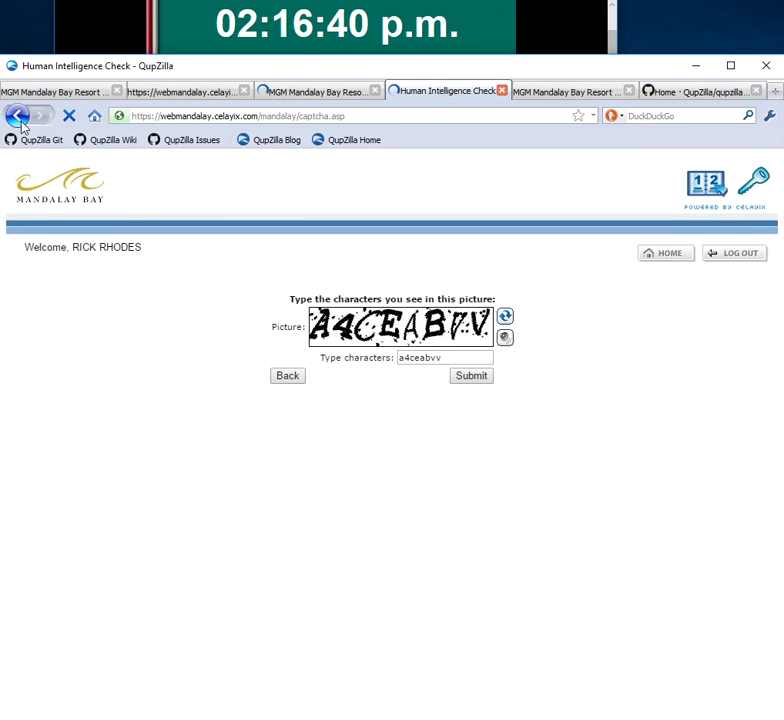
pyautogui.click(69, 115)
pyautogui.click(316, 92)
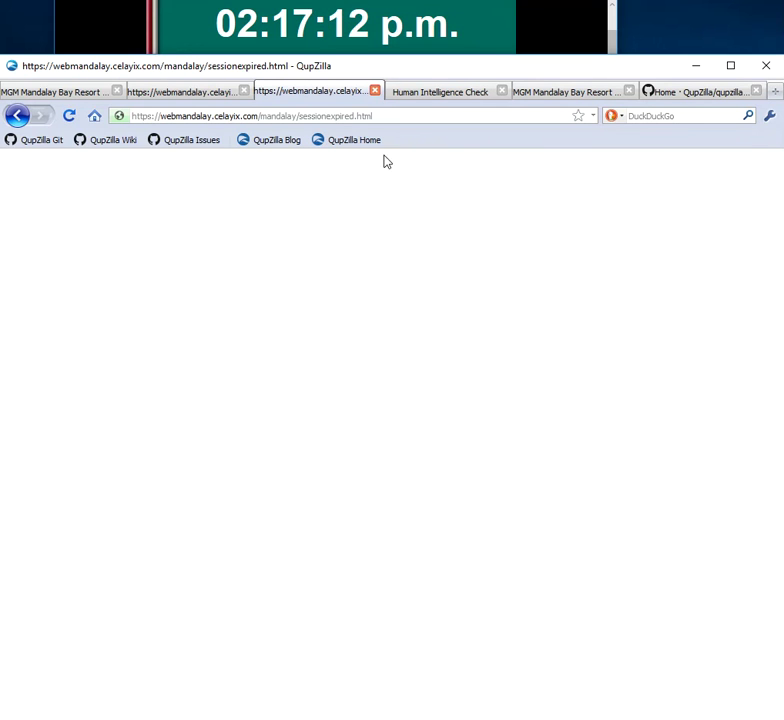
pyautogui.click(429, 95)
pyautogui.click(466, 378)
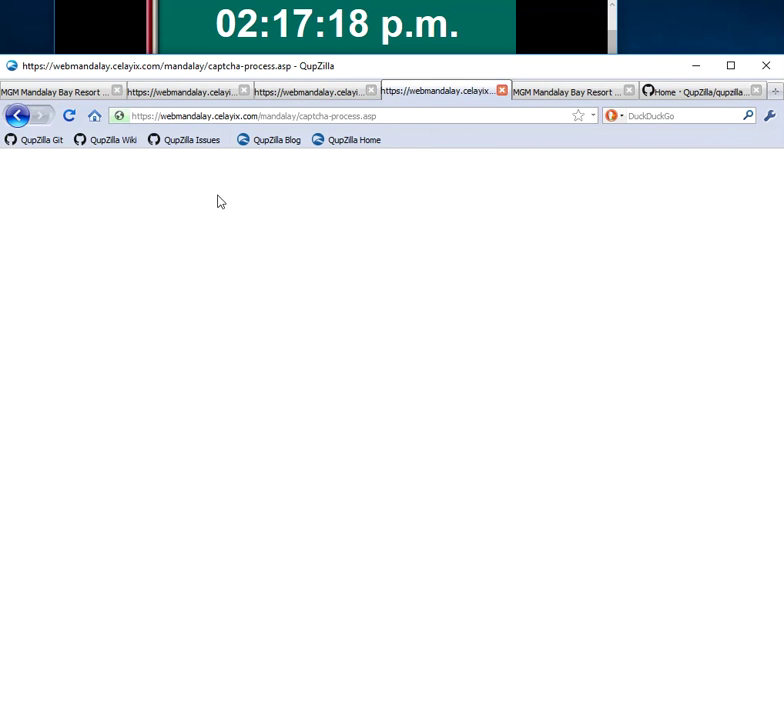
# Return the third tab from the session-expired page to the list of selected Reception & Dinner shifts.
pyautogui.click(300, 92)
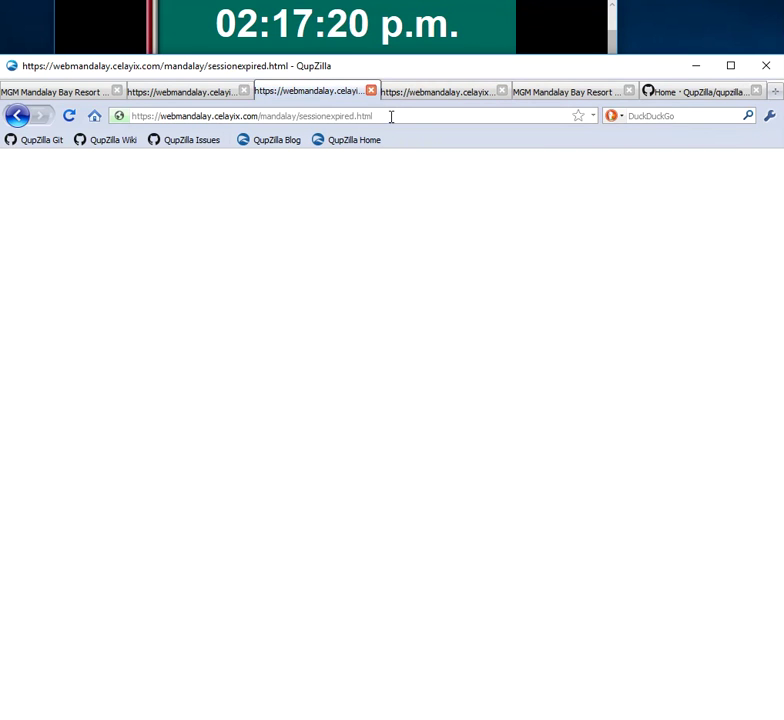
pyautogui.moveTo(392, 117); pyautogui.dragTo(303, 122)
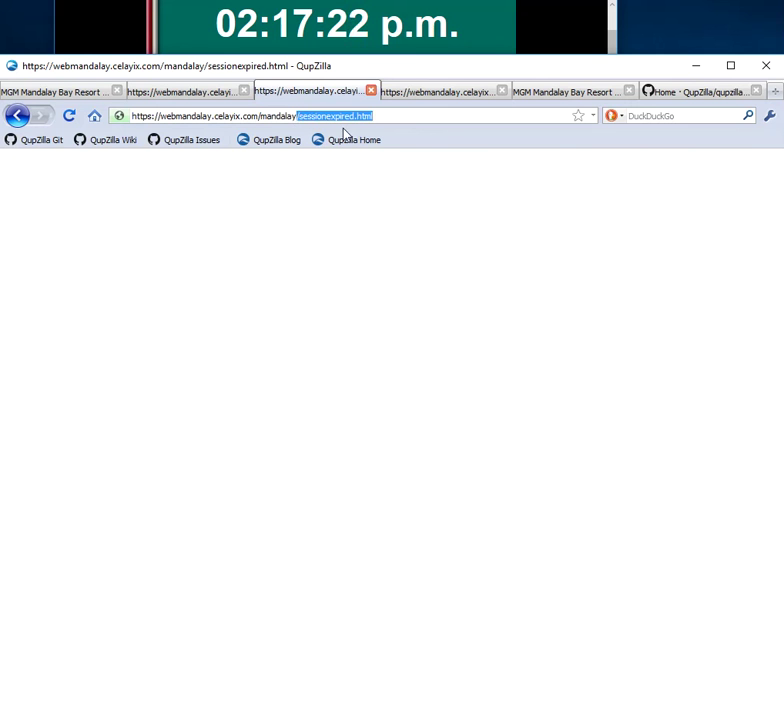
pyautogui.click(414, 265)
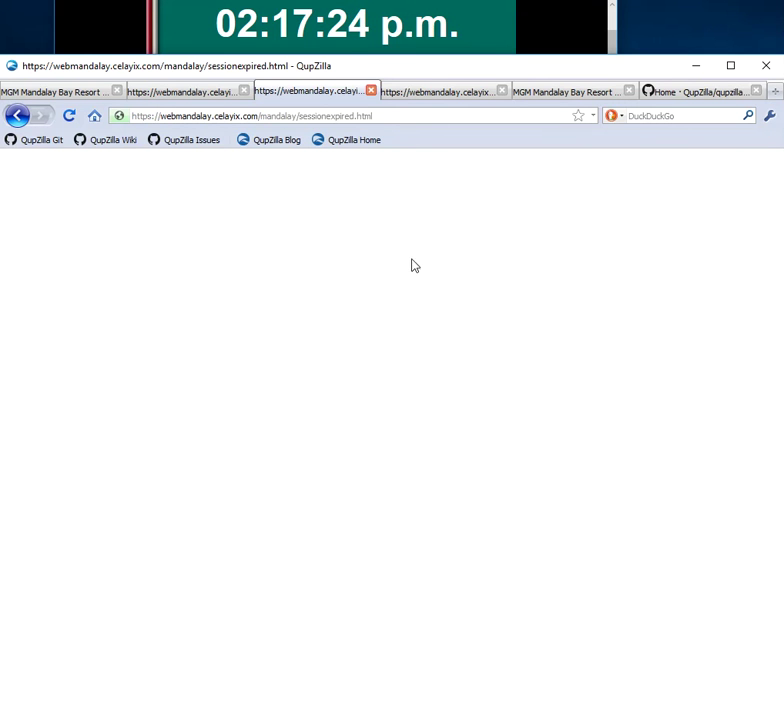
pyautogui.click(16, 116)
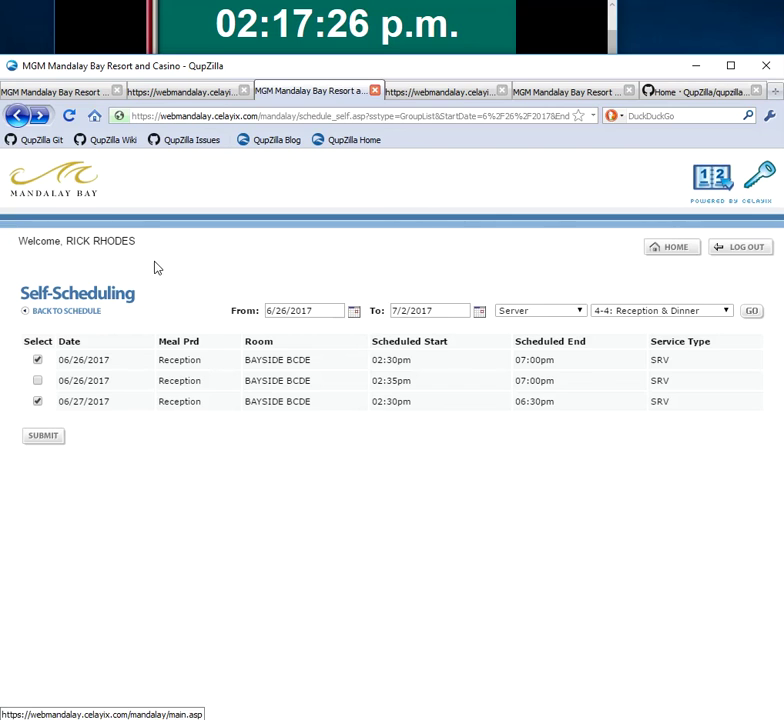
# Copy the captcha-process.asp address from the fourth tab and load it in the second tab.
pyautogui.click(463, 93)
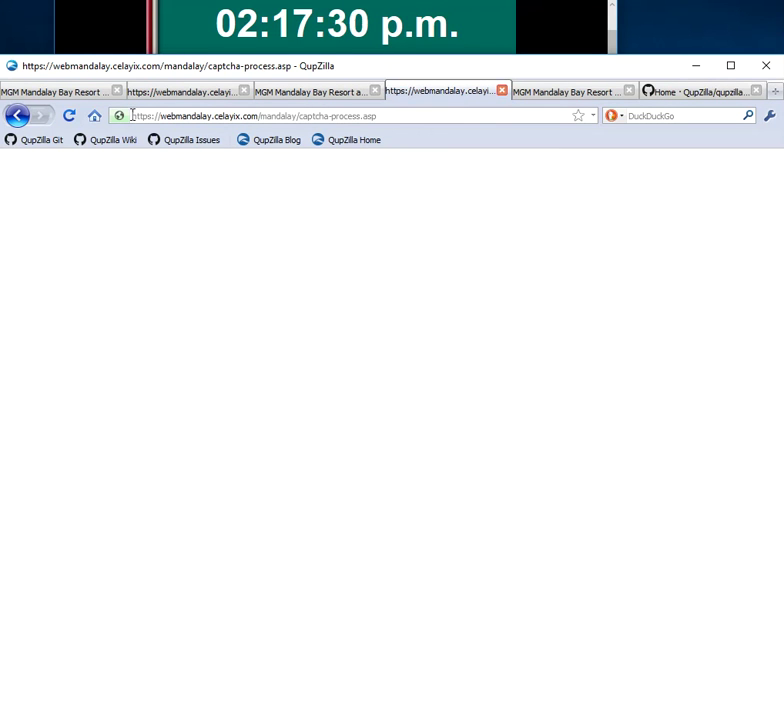
pyautogui.click(195, 101)
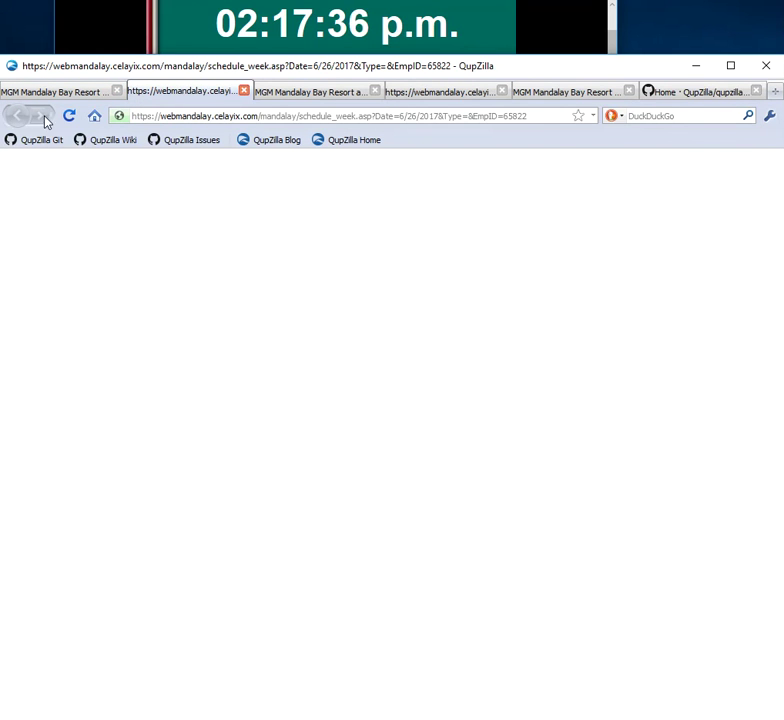
pyautogui.click(440, 92)
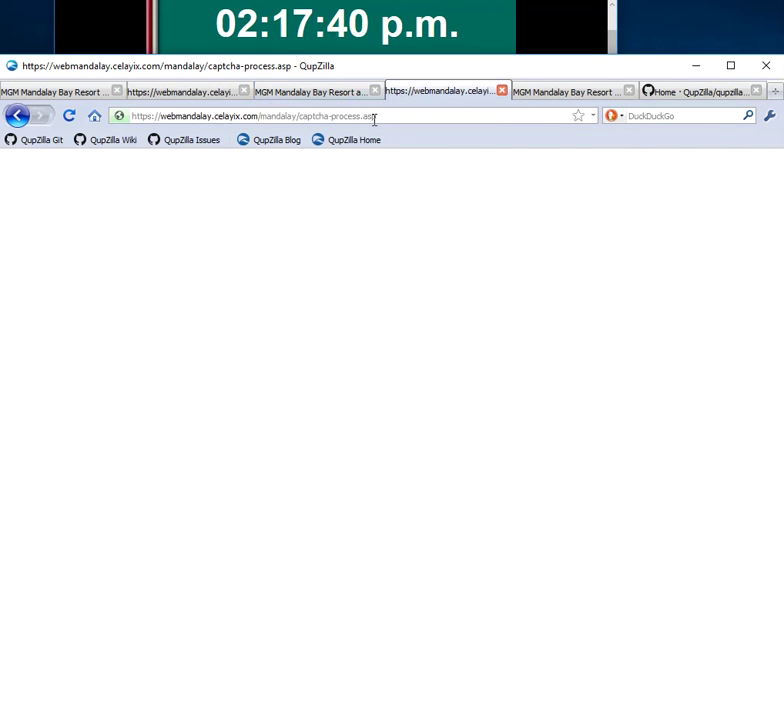
pyautogui.moveTo(380, 112); pyautogui.dragTo(96, 122)
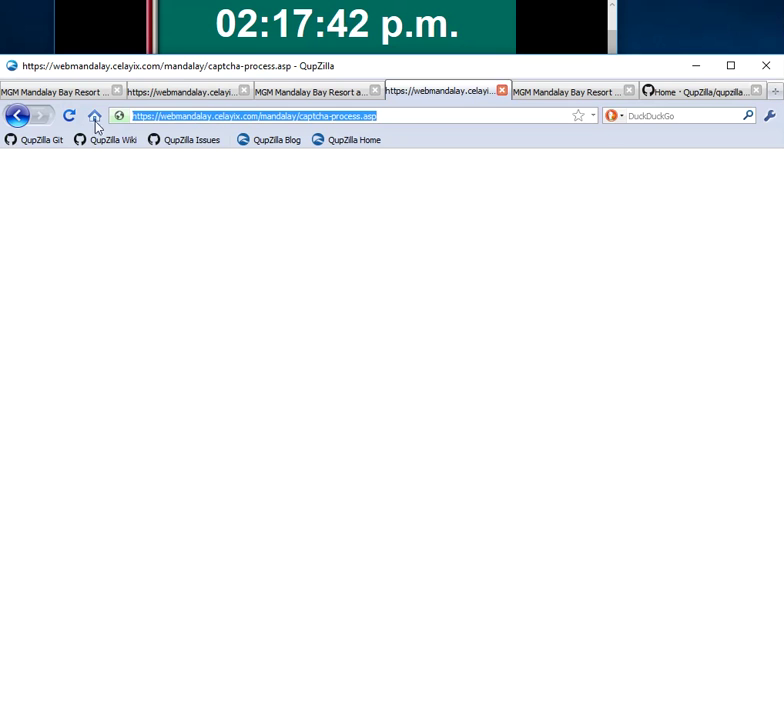
pyautogui.rightClick(150, 122)
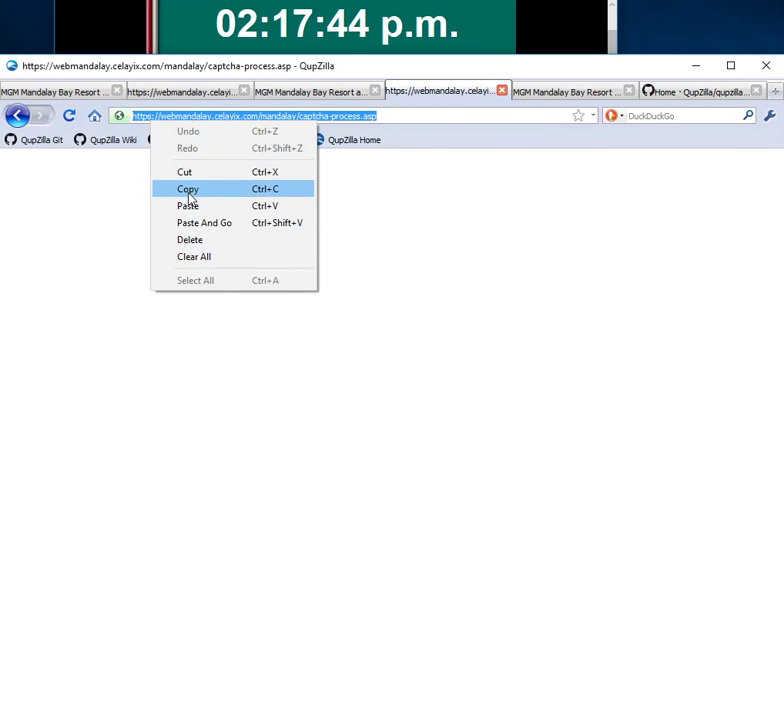
pyautogui.click(190, 190)
pyautogui.click(190, 91)
pyautogui.rightClick(184, 115)
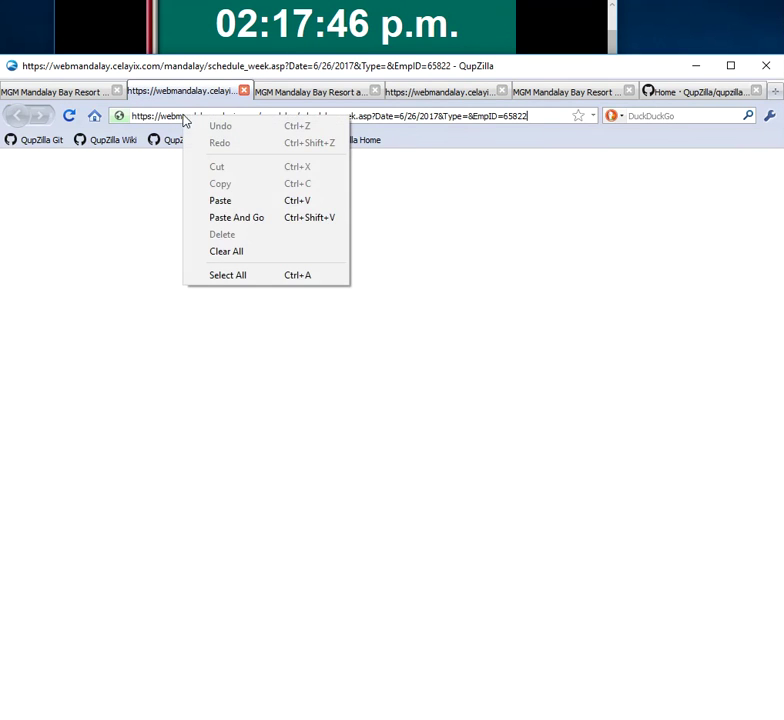
pyautogui.click(238, 217)
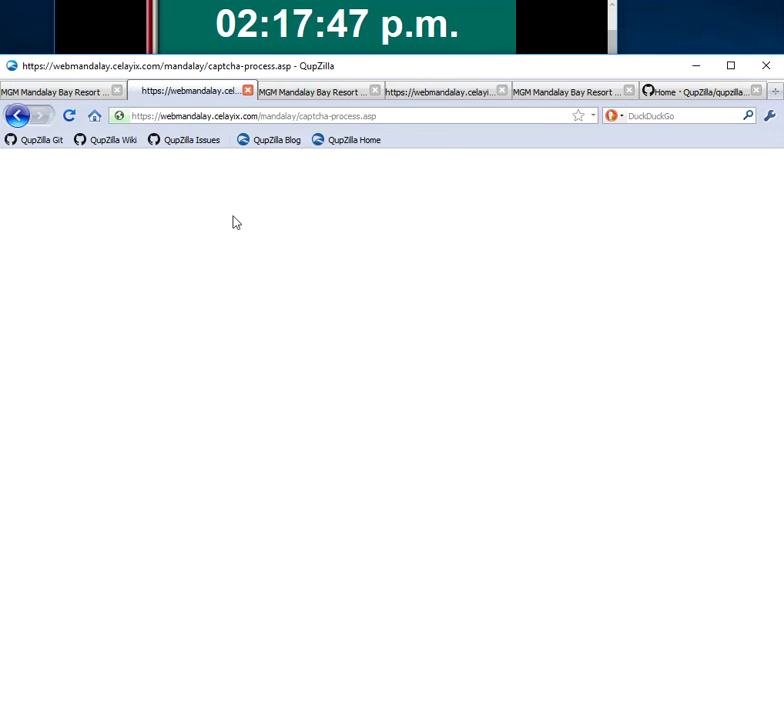
# Check the third and fourth tabs, and try to open the schedule from the fifth tab's home page.
pyautogui.click(458, 92)
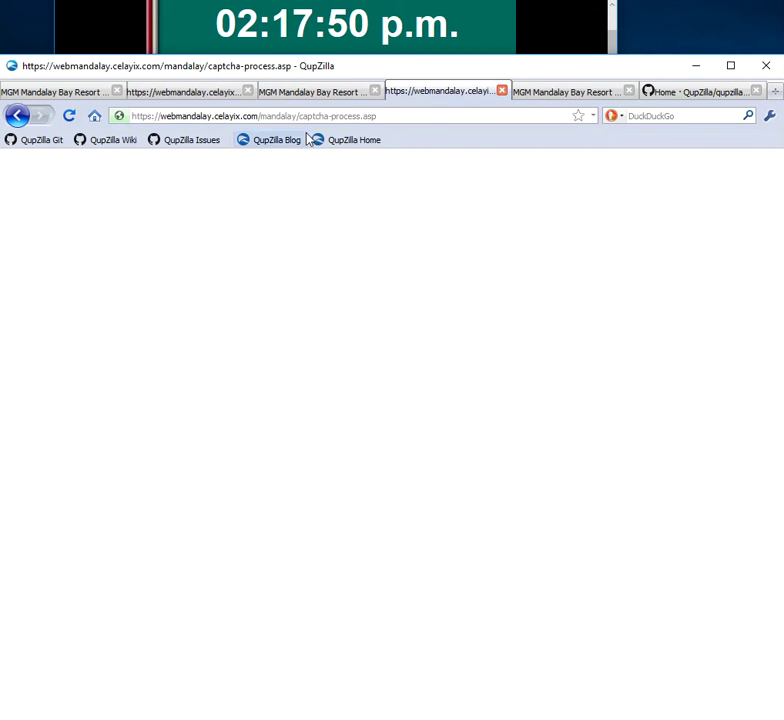
pyautogui.click(320, 92)
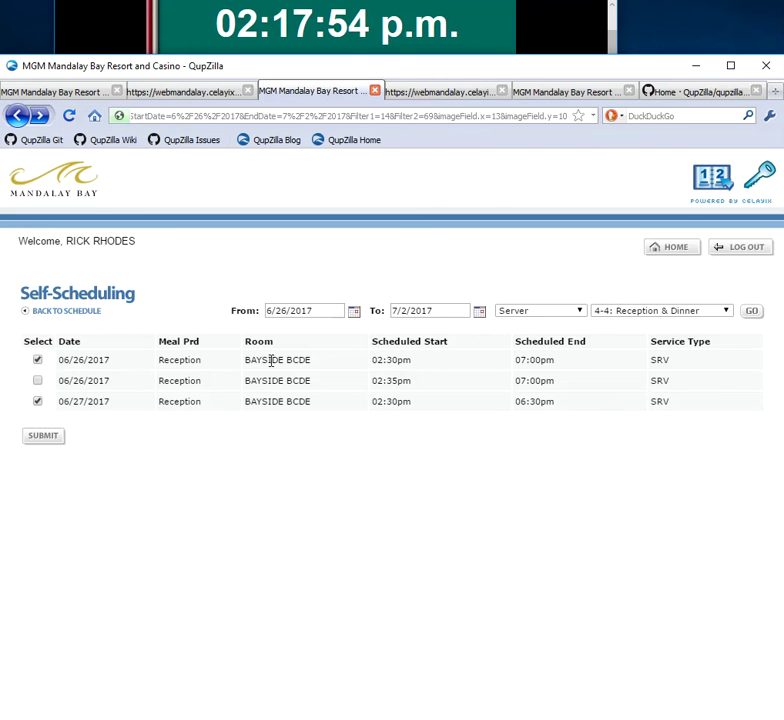
pyautogui.click(442, 95)
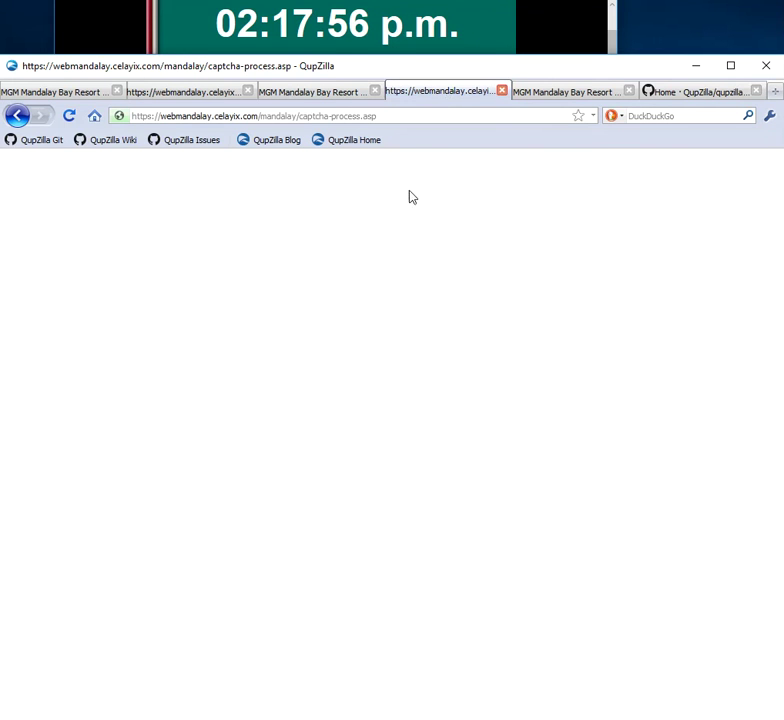
pyautogui.click(560, 93)
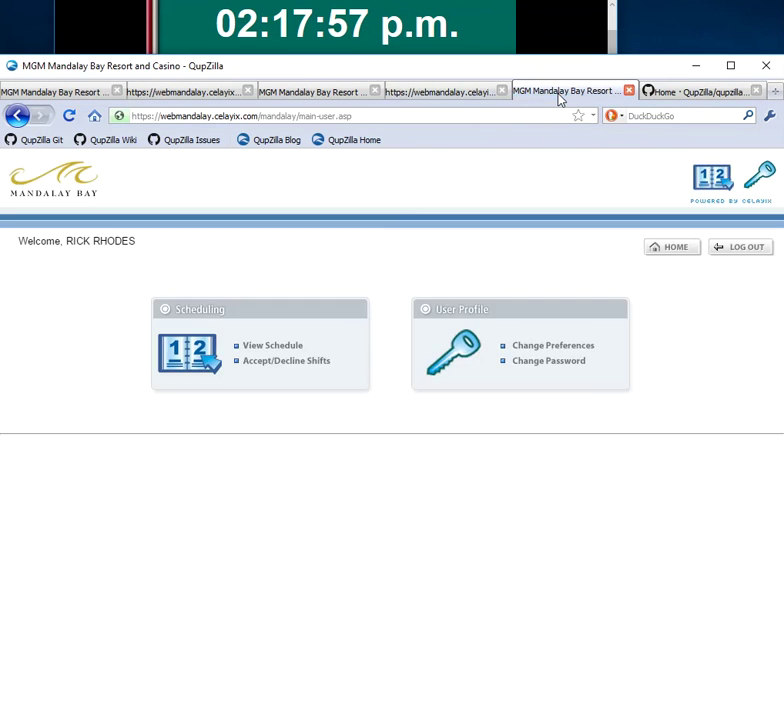
pyautogui.click(272, 323)
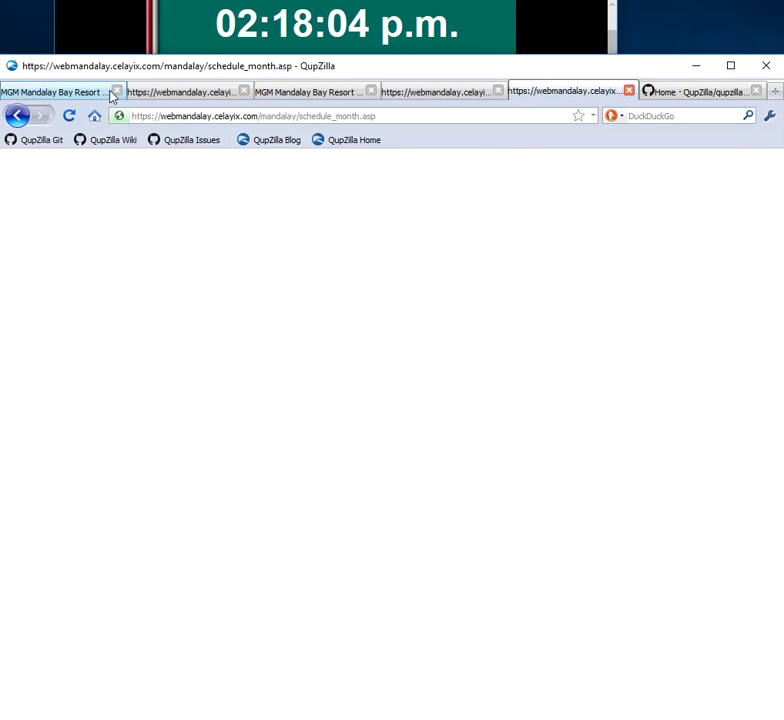
# Return the fifth tab to its login page and resubmit the filled-in login.
pyautogui.click(14, 117)
pyautogui.click(14, 117)
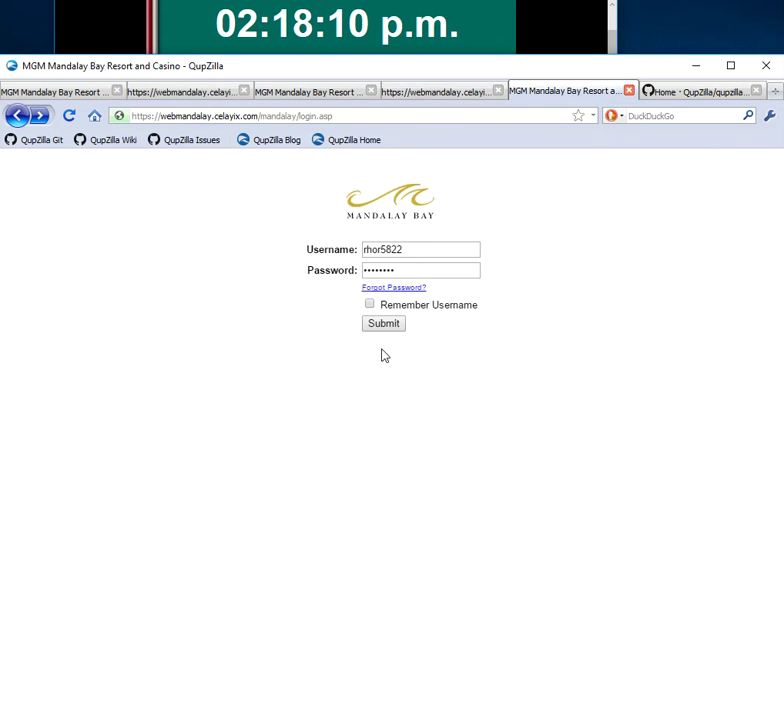
pyautogui.click(383, 324)
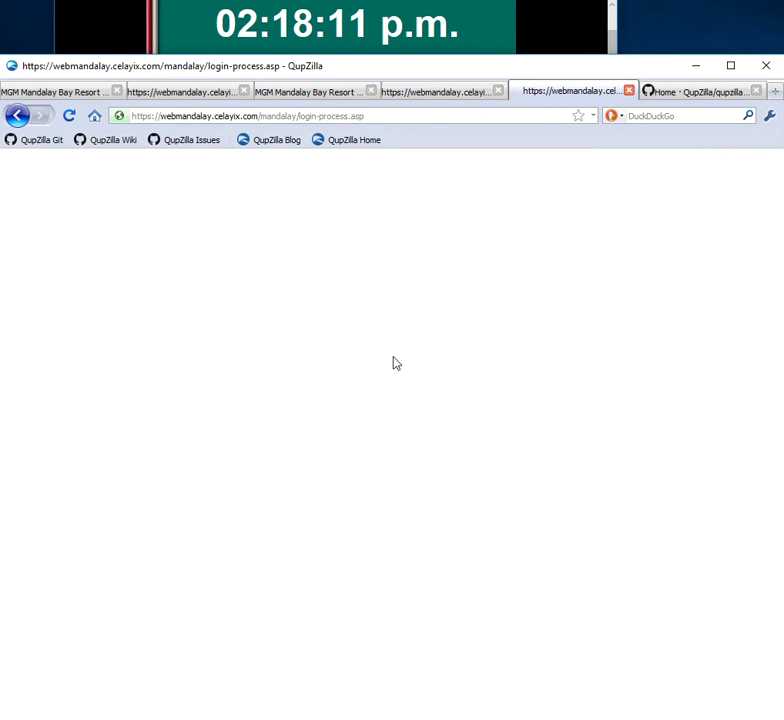
# Return the fourth tab to the Human Intelligence Check and the fifth tab to its login page.
pyautogui.click(440, 92)
pyautogui.click(24, 116)
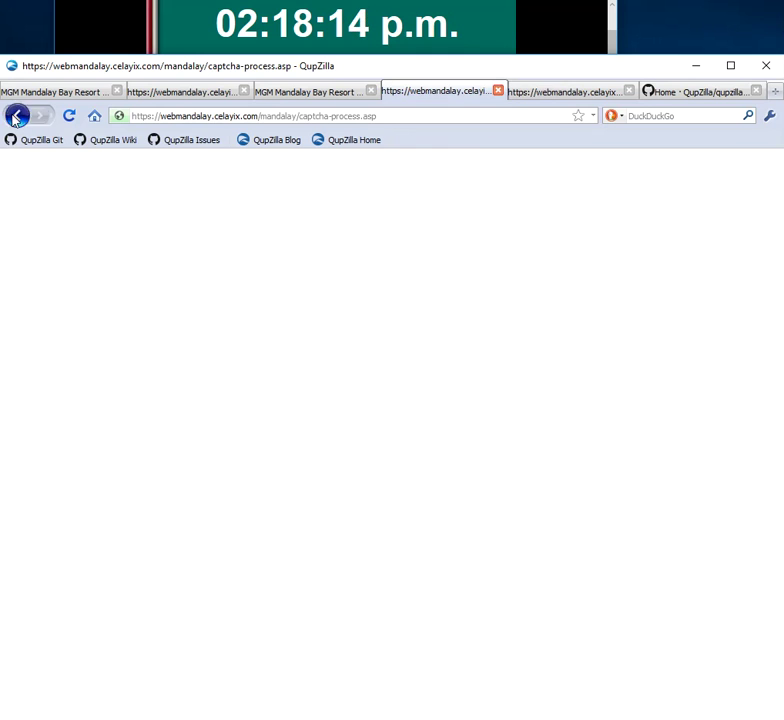
pyautogui.click(511, 92)
pyautogui.click(20, 117)
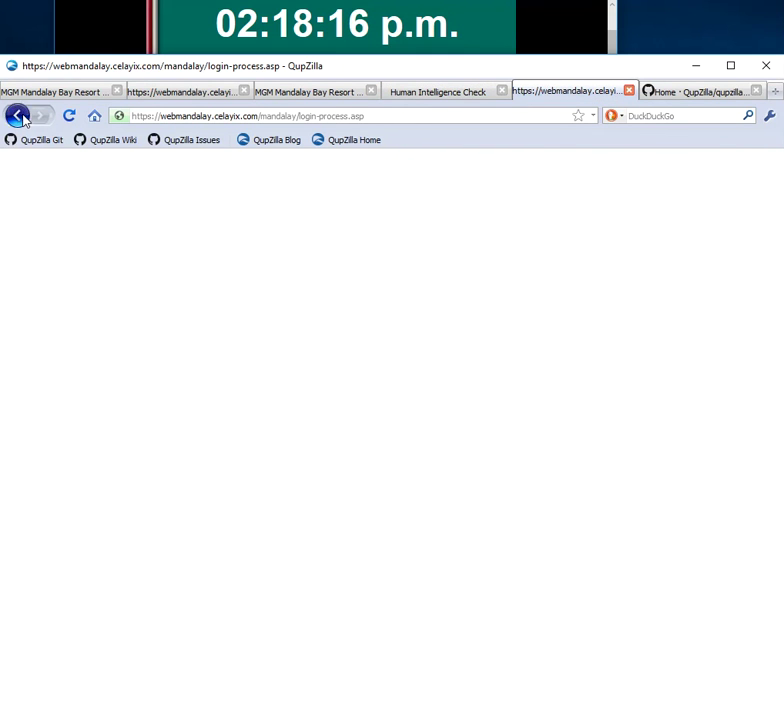
pyautogui.click(432, 94)
# Search server shifts for 0-1:All Meal Periods from the third tab's self-scheduling form, and check the fourth tab.
pyautogui.click(299, 94)
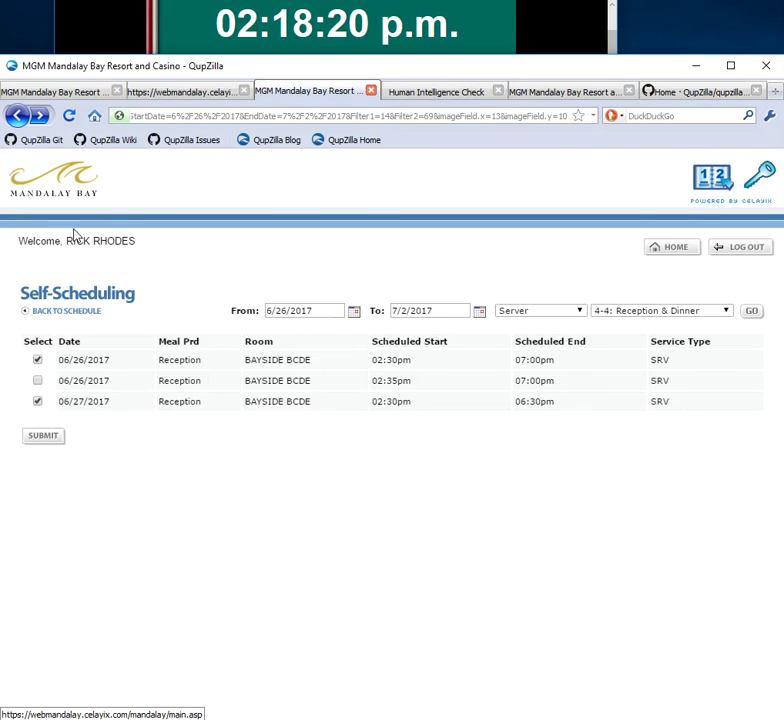
pyautogui.click(17, 116)
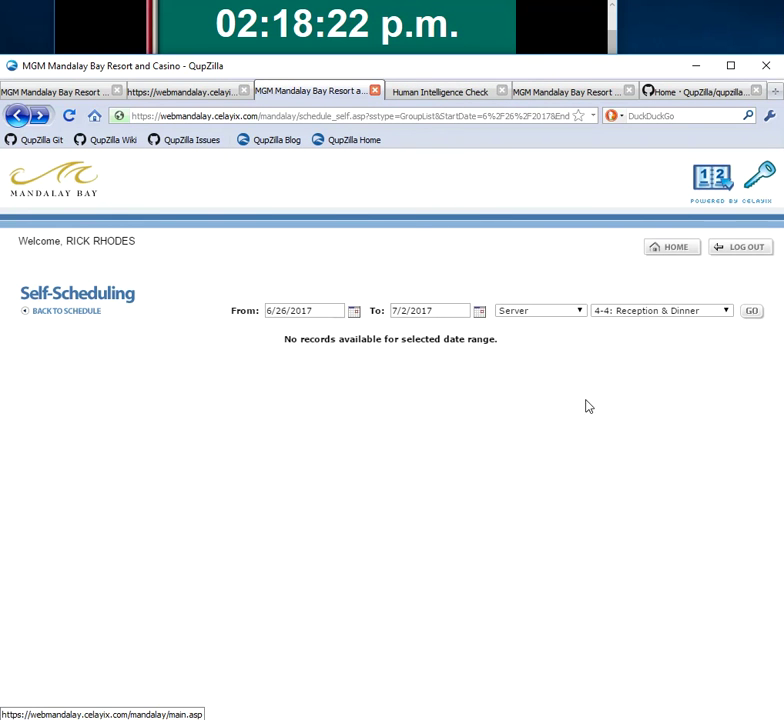
pyautogui.click(716, 313)
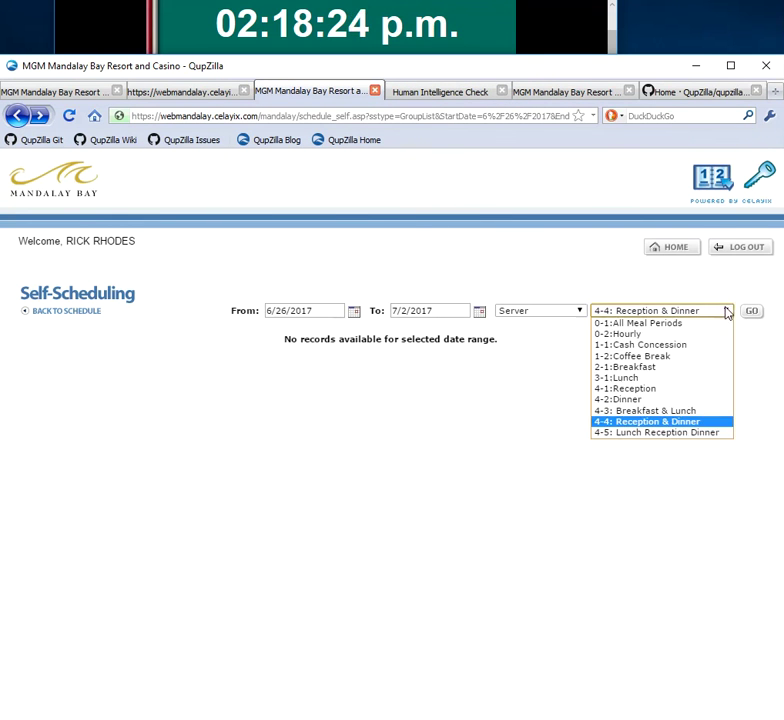
pyautogui.click(614, 323)
pyautogui.click(752, 312)
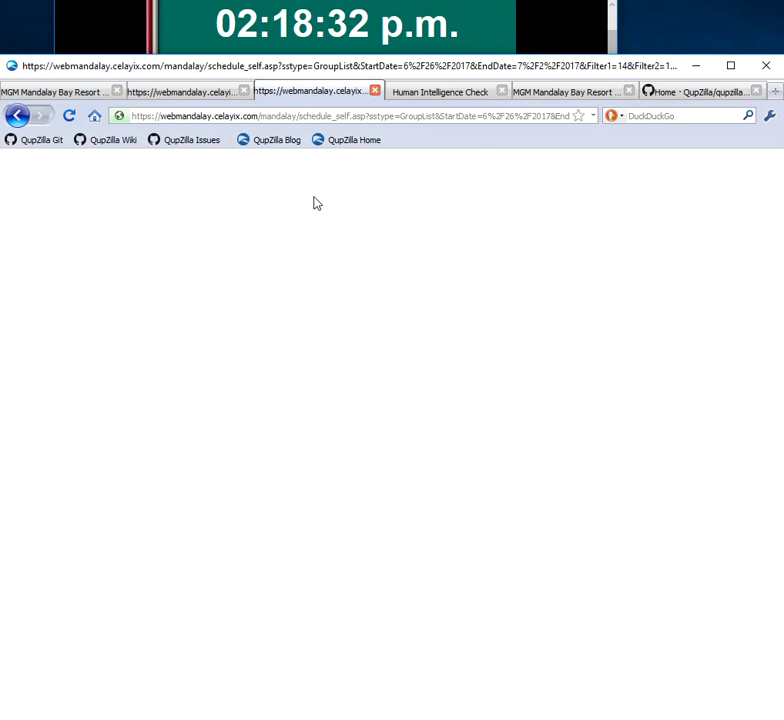
pyautogui.click(425, 93)
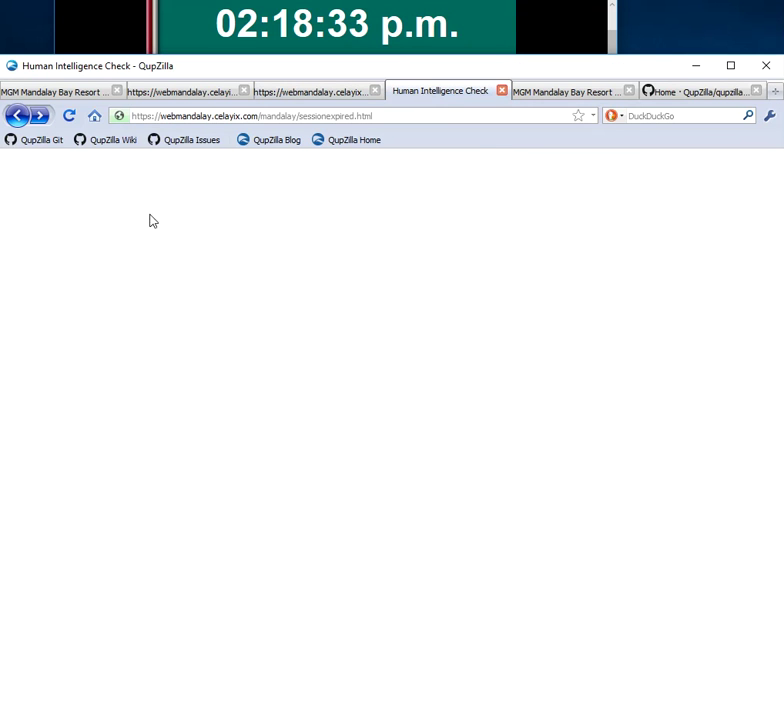
# Return the fourth tab to the self-scheduling form, search server shifts for 0-1:All Meal Periods, and check the second and third tabs.
pyautogui.click(21, 121)
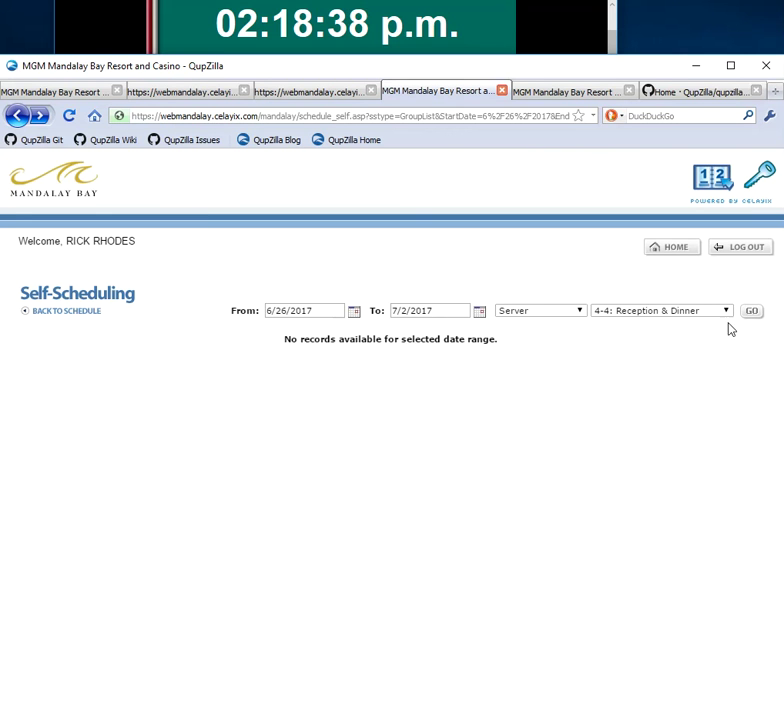
pyautogui.click(677, 313)
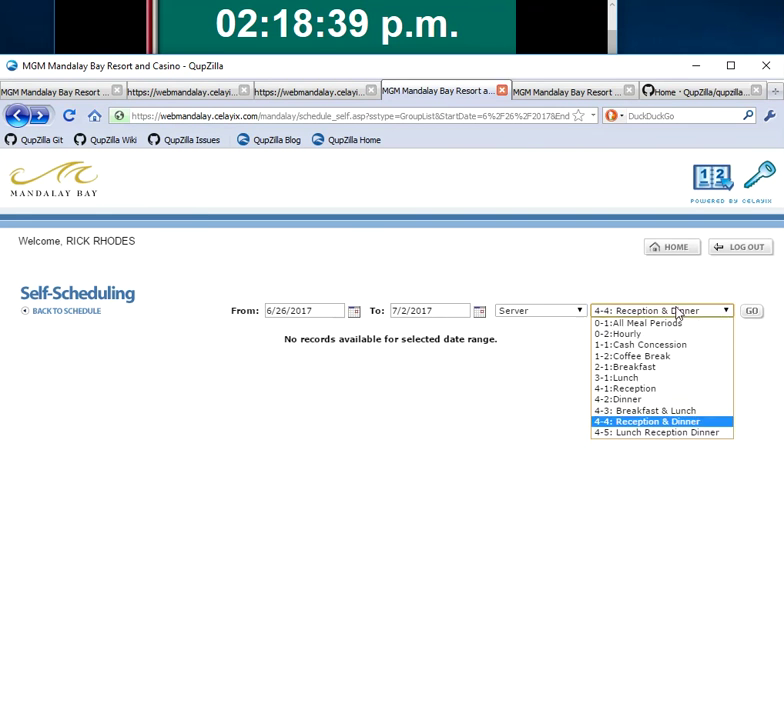
pyautogui.click(644, 323)
pyautogui.click(751, 311)
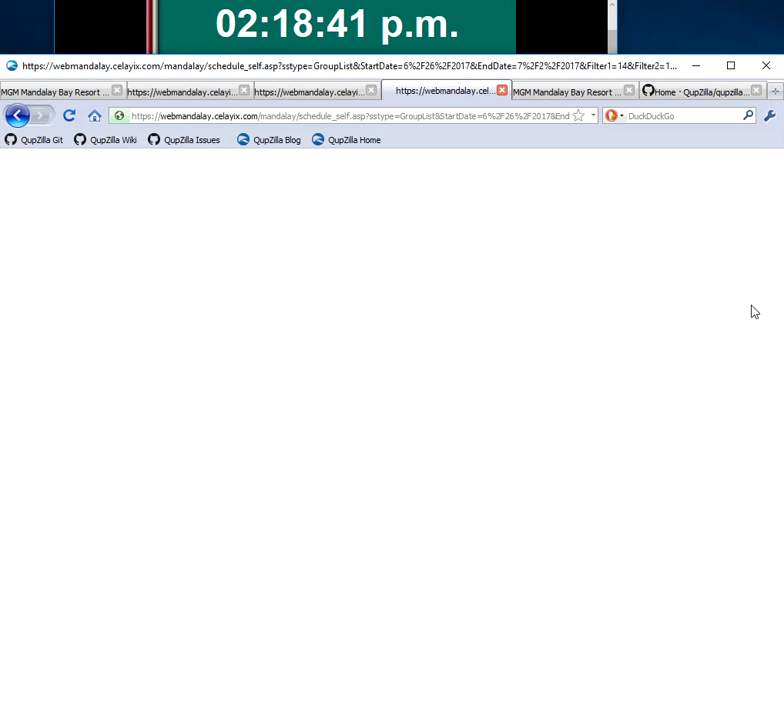
pyautogui.click(198, 92)
pyautogui.click(308, 94)
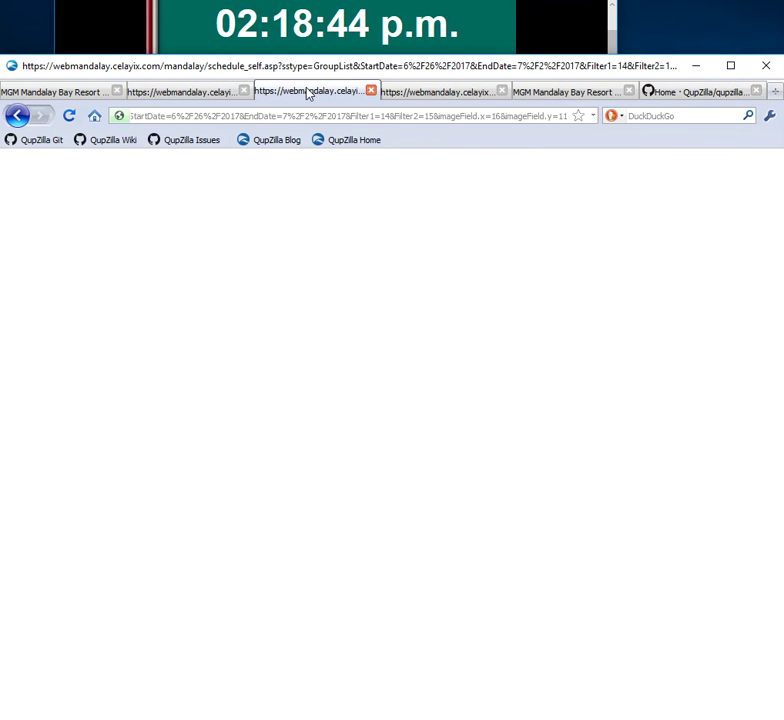
pyautogui.click(445, 93)
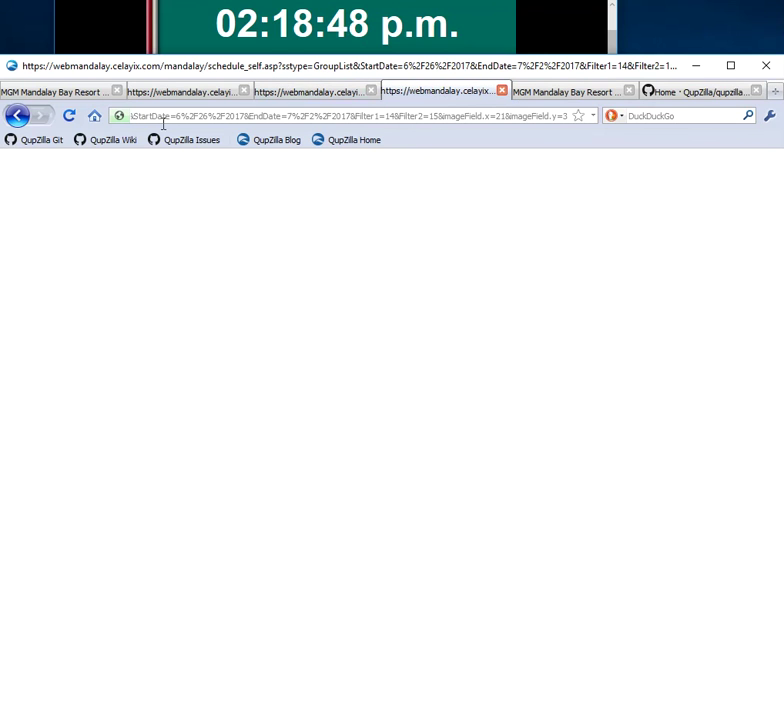
# Reload the pending shift search pages in the third and fourth tabs.
pyautogui.click(318, 92)
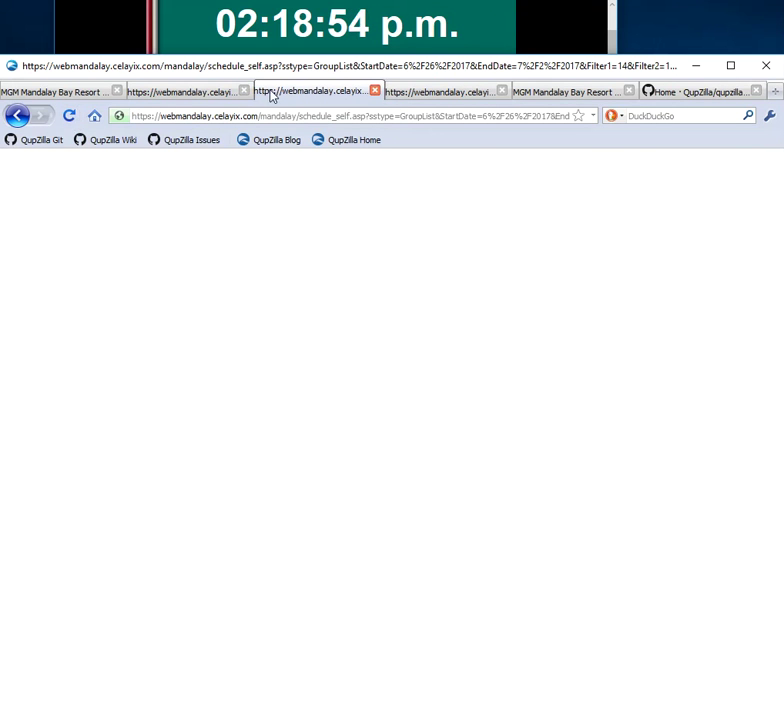
pyautogui.click(70, 117)
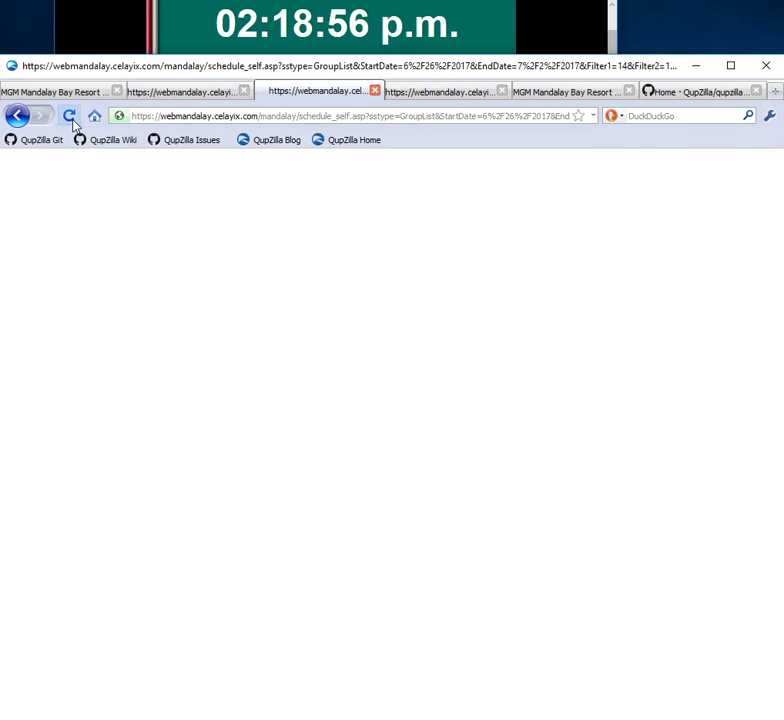
pyautogui.click(70, 117)
pyautogui.click(432, 93)
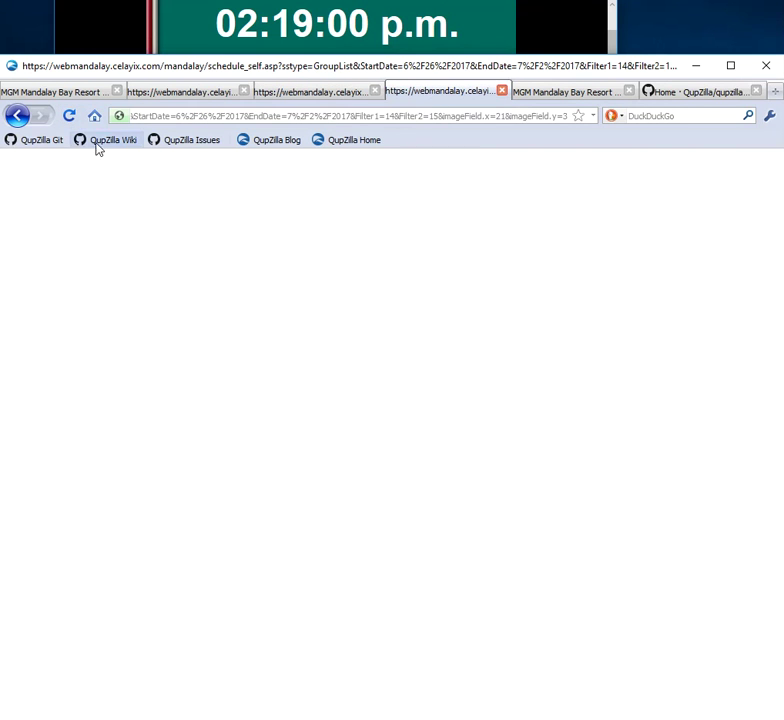
pyautogui.click(74, 120)
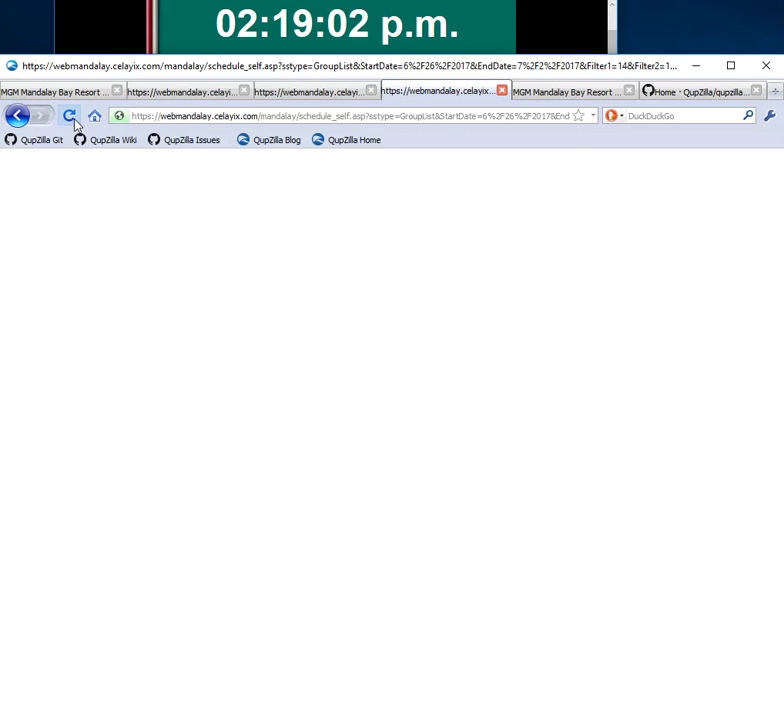
# Check the third tab's search page and submit the filled-in login in the fifth tab.
pyautogui.click(313, 95)
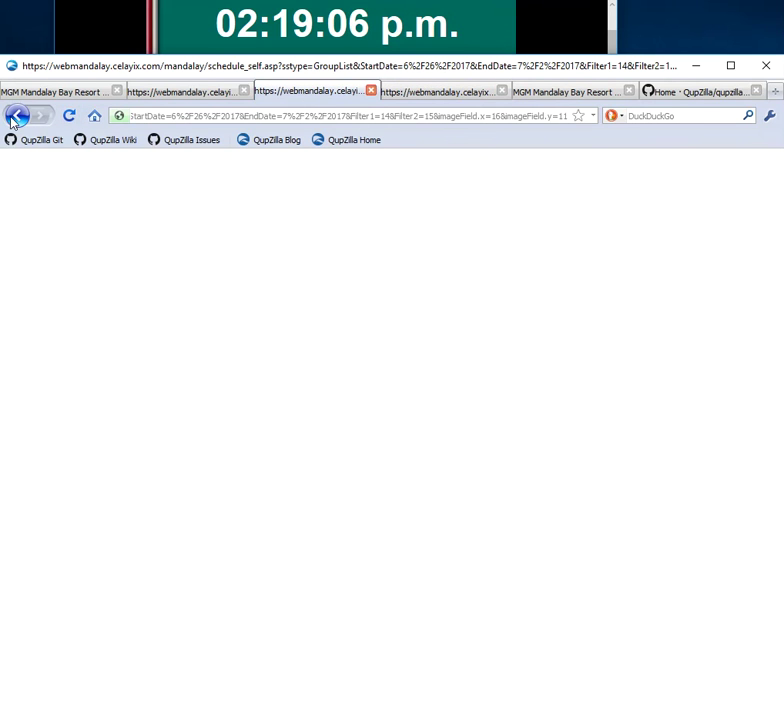
pyautogui.click(559, 92)
pyautogui.click(388, 325)
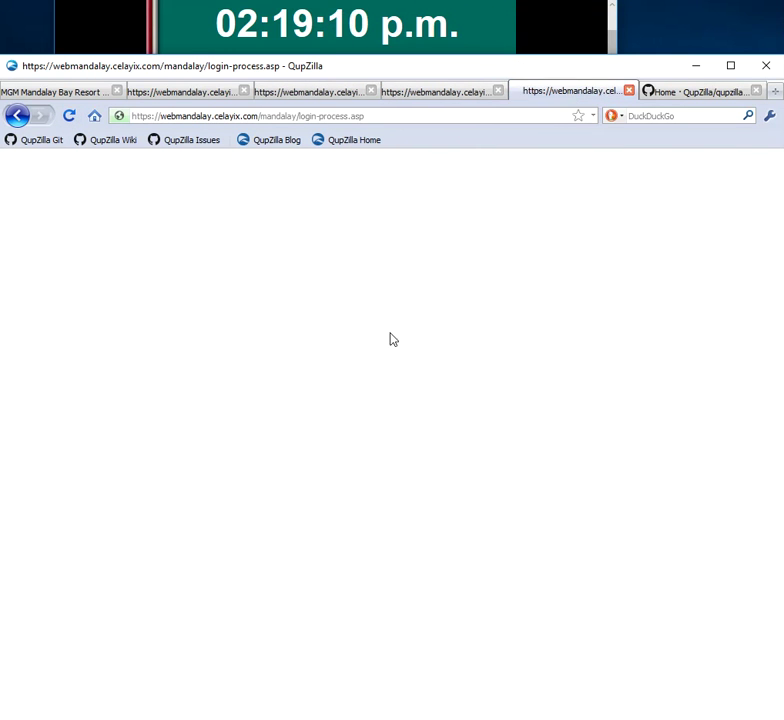
# Return the fourth and third tabs from their blank search pages to the self-scheduling forms.
pyautogui.click(455, 93)
pyautogui.click(15, 119)
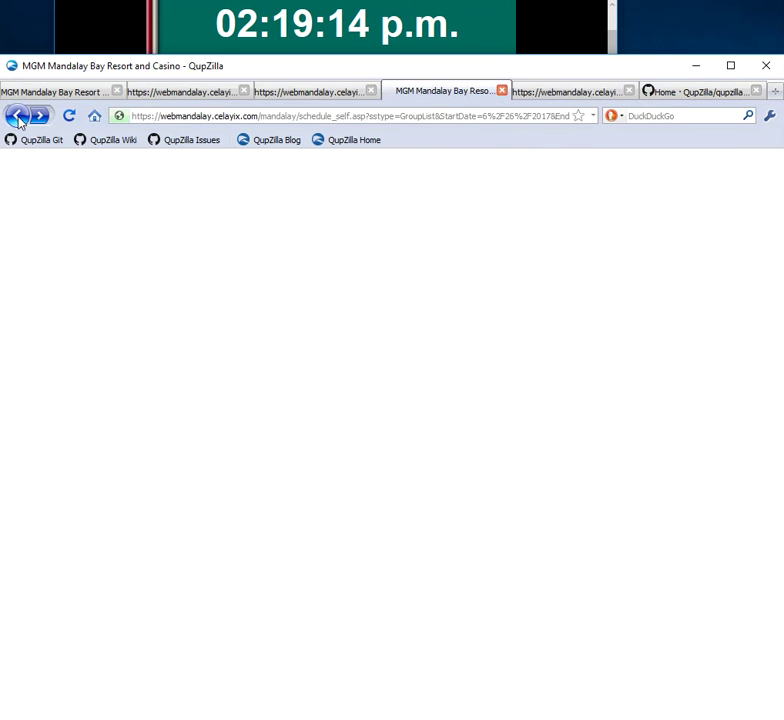
pyautogui.click(330, 93)
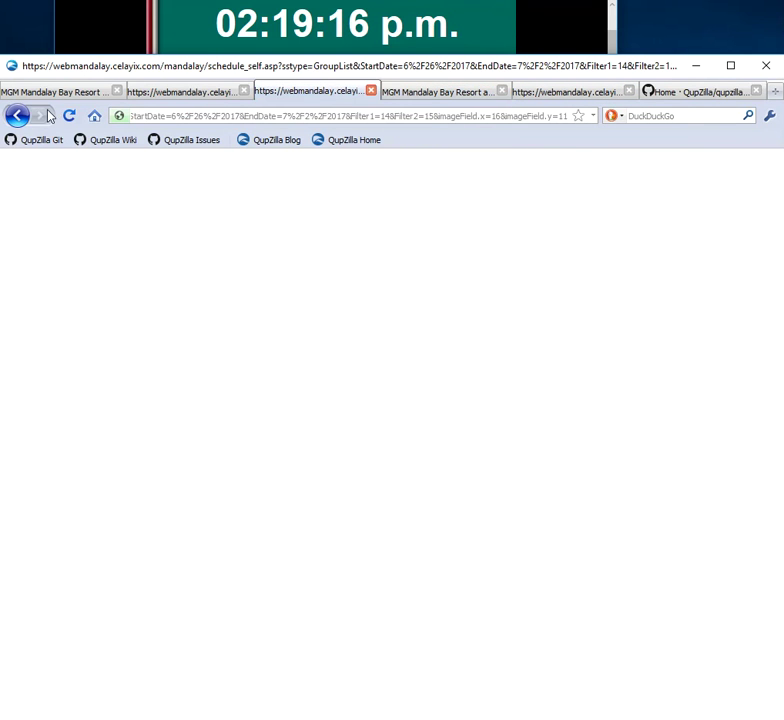
pyautogui.click(17, 116)
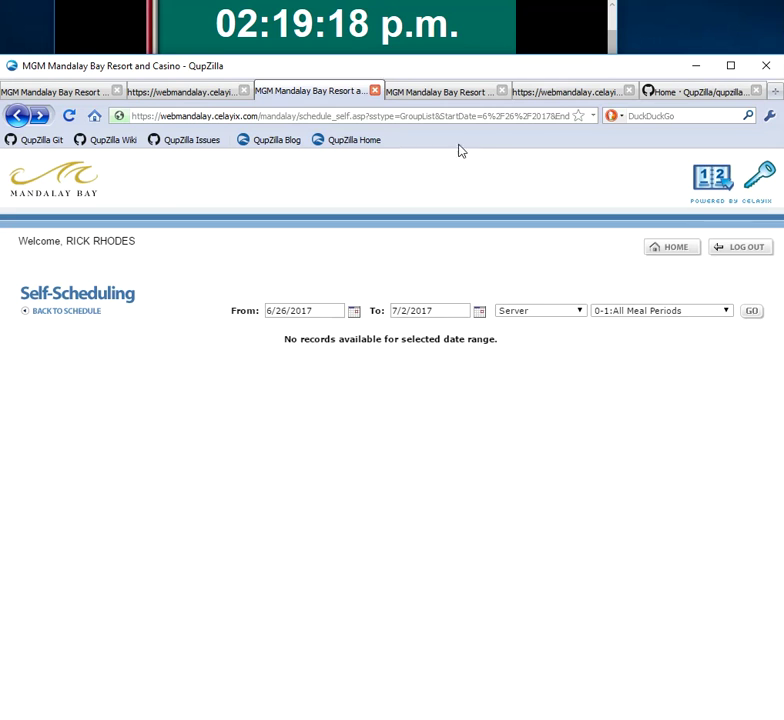
# Return the fifth tab to its login page and resubmit the filled-in login, retrying it from the blank processing page.
pyautogui.click(565, 93)
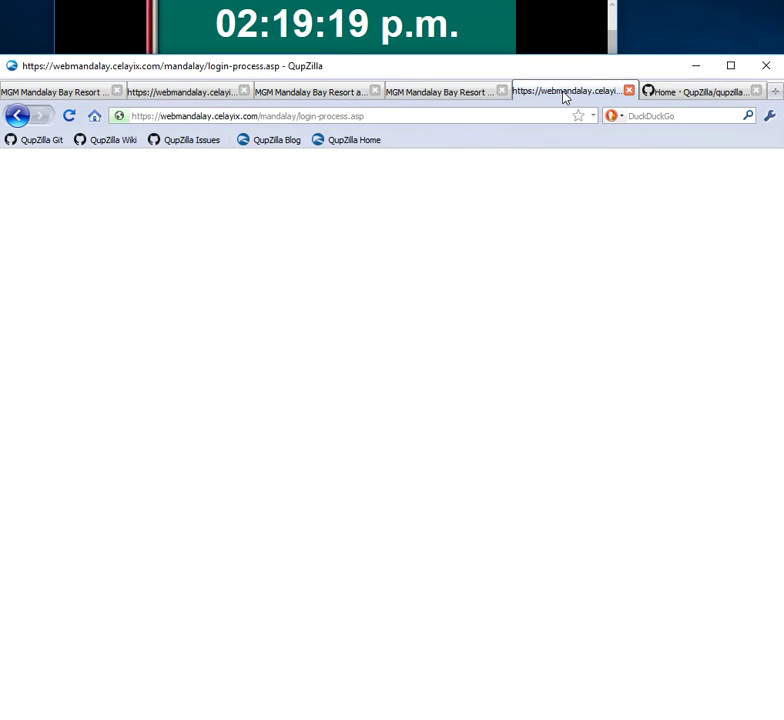
pyautogui.click(16, 117)
pyautogui.click(396, 326)
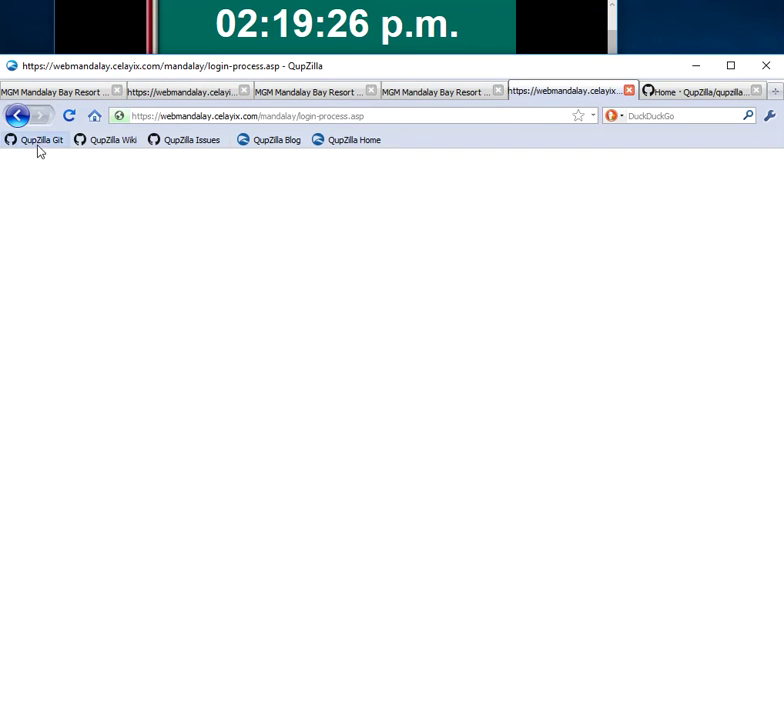
pyautogui.click(16, 116)
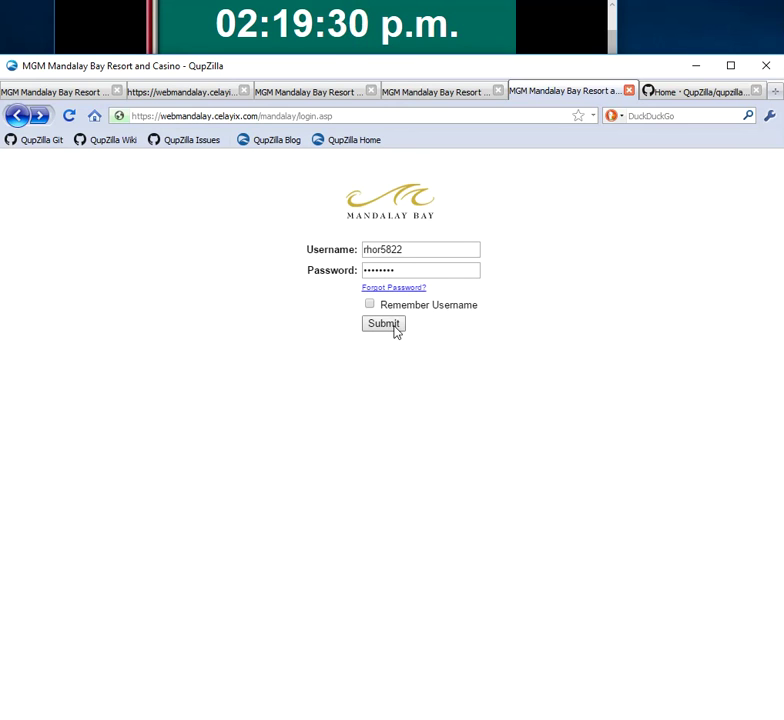
pyautogui.click(394, 327)
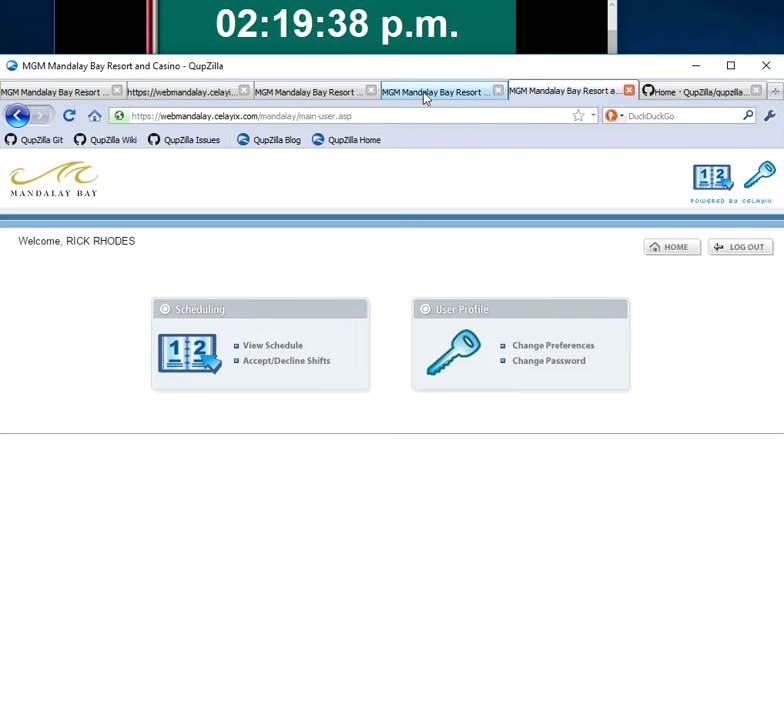
# Search server shifts for all meal periods from 6/26/2017 to 7/2/2017 in both the fourth and third tabs.
pyautogui.click(440, 92)
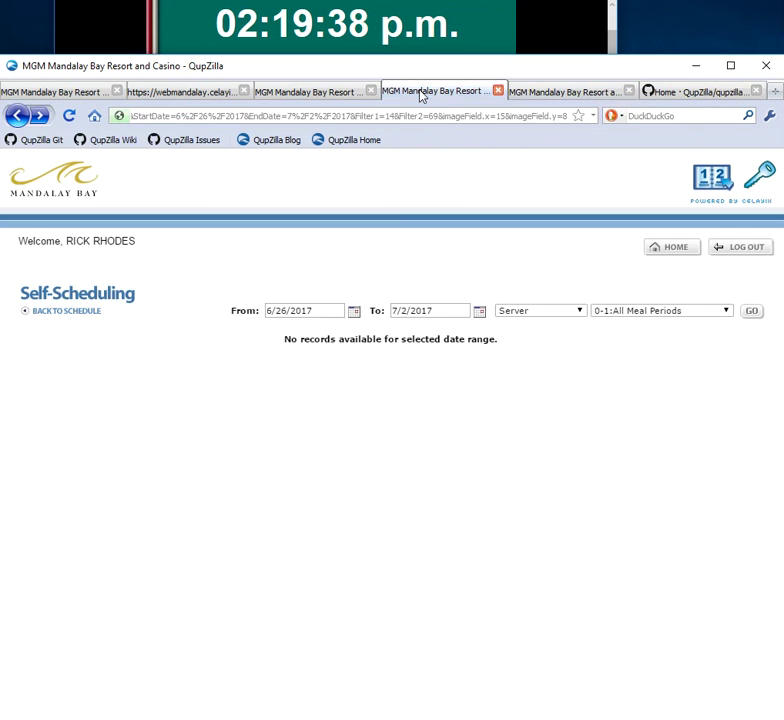
pyautogui.click(754, 313)
pyautogui.click(312, 92)
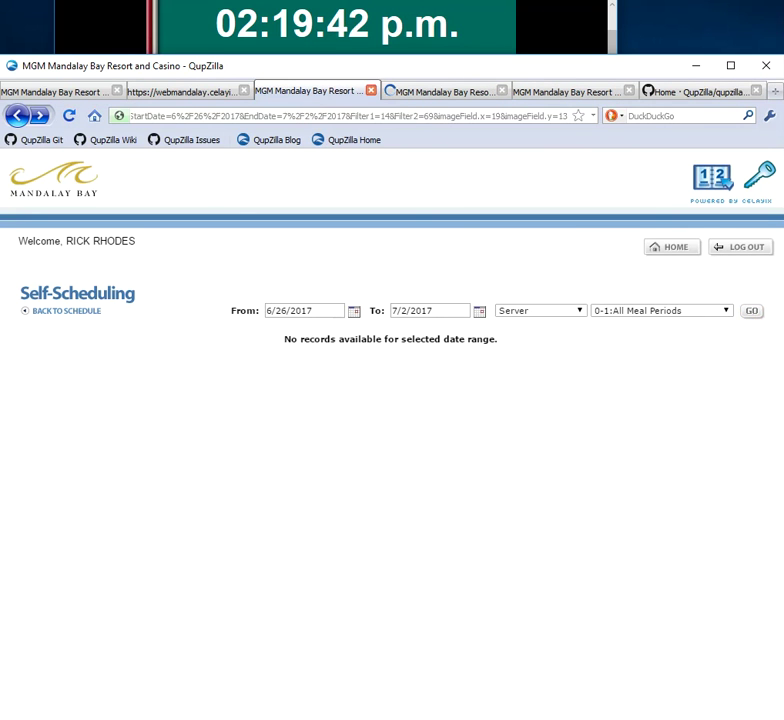
pyautogui.click(752, 312)
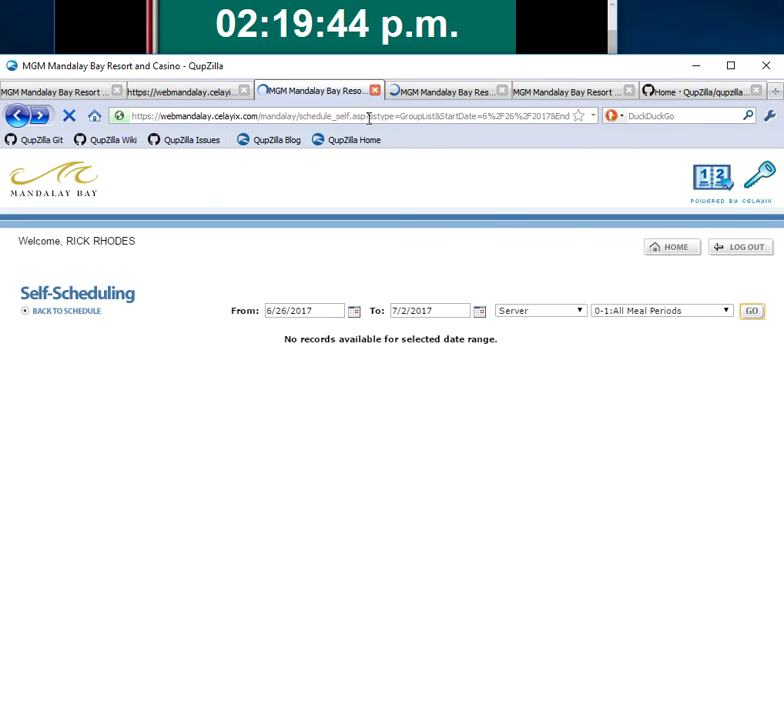
# Select and submit the 06/26/2017 Reception shift in BAYSIDE BCDE on the fourth tab, checking the third tab while it processes.
pyautogui.click(443, 93)
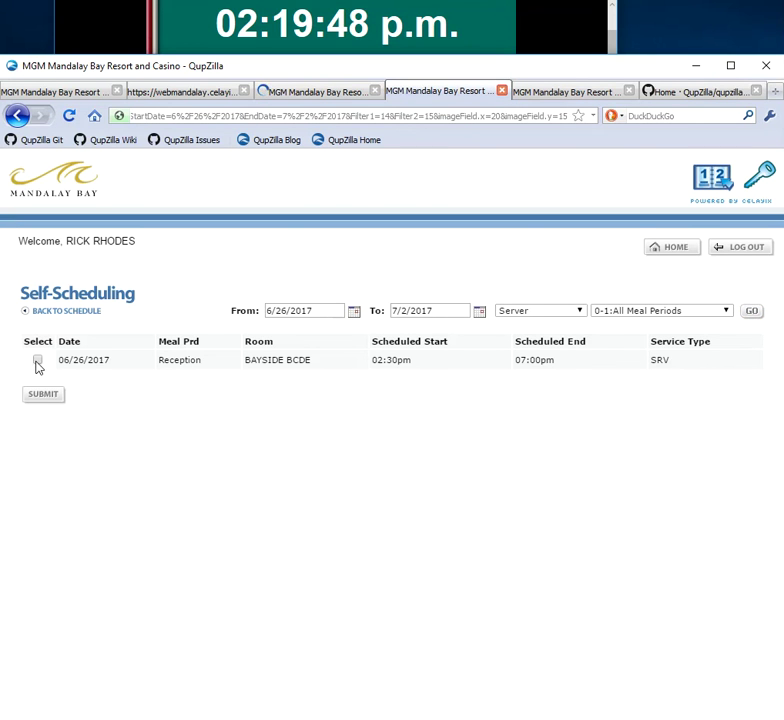
pyautogui.click(42, 396)
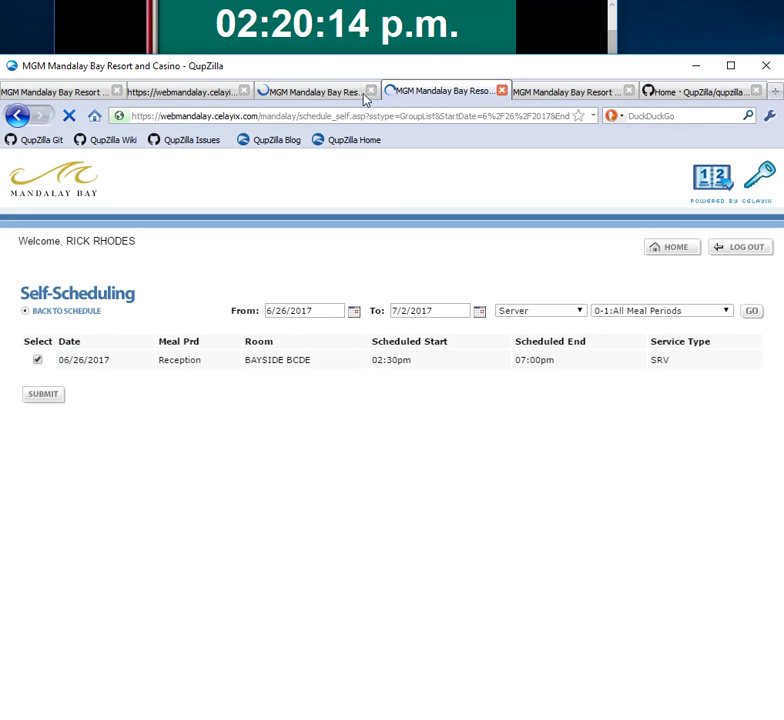
pyautogui.click(312, 99)
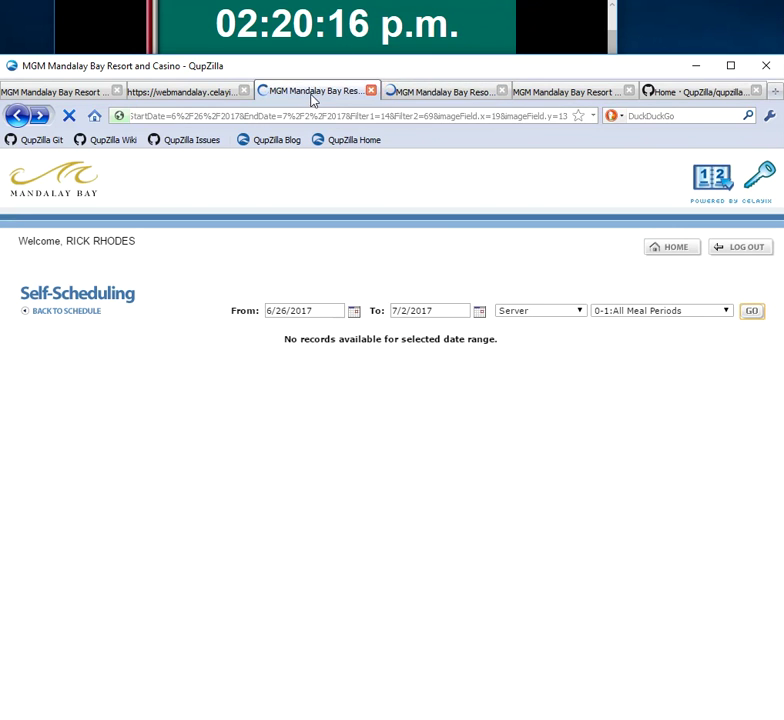
pyautogui.click(458, 93)
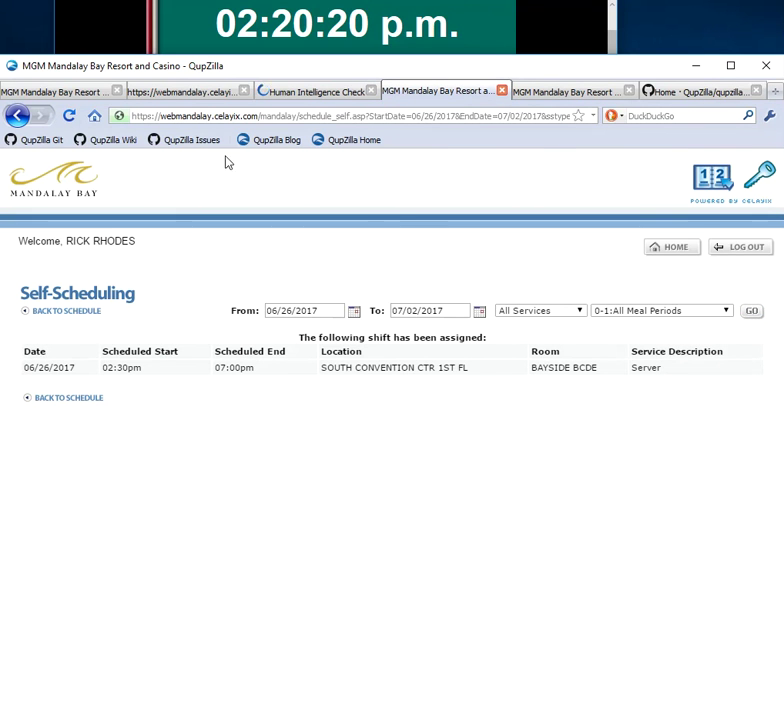
# Complete the third tab's Human Intelligence Check by entering the characters shown in the picture and submitting them.
pyautogui.click(297, 98)
pyautogui.click(422, 357)
pyautogui.write('3')
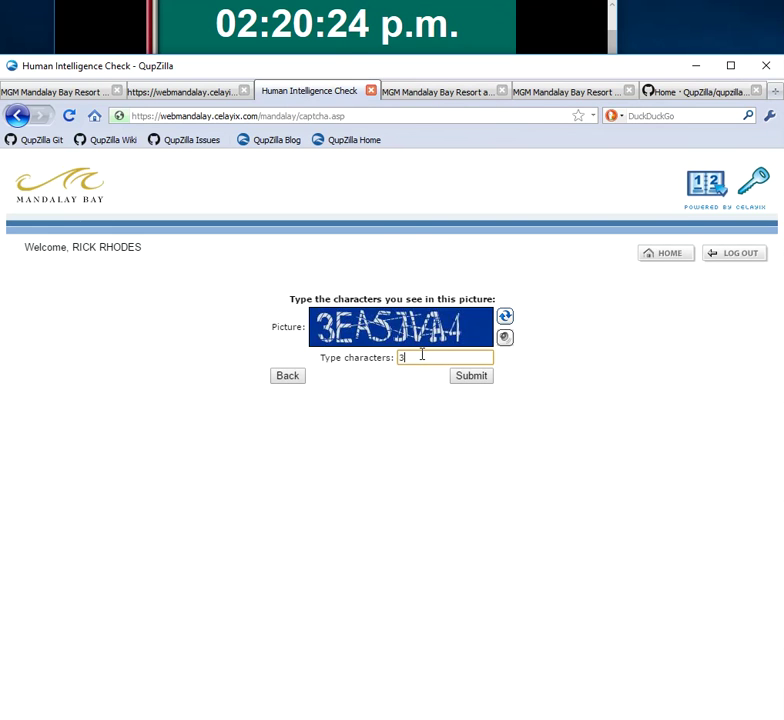
pyautogui.write('ea5j')
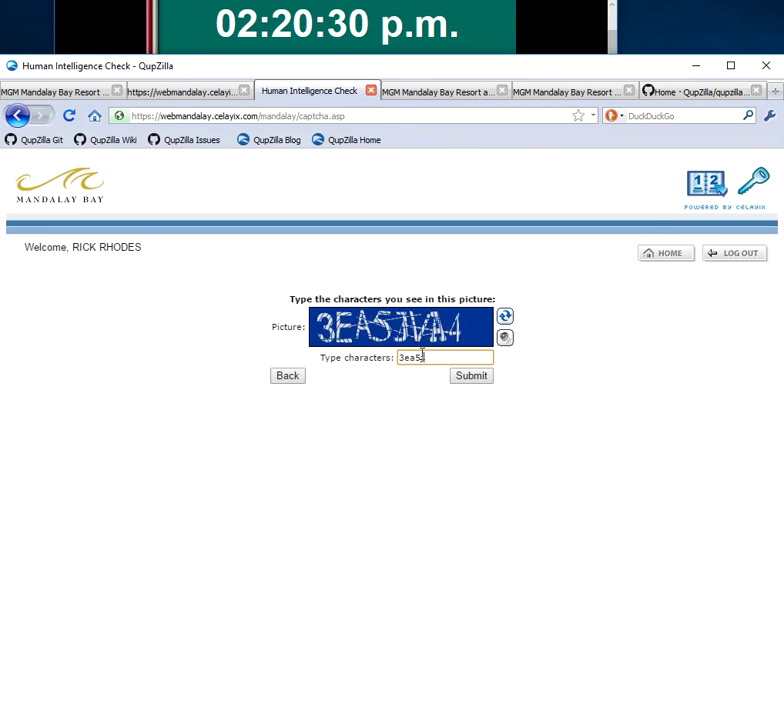
pyautogui.write('va4')
pyautogui.click(468, 380)
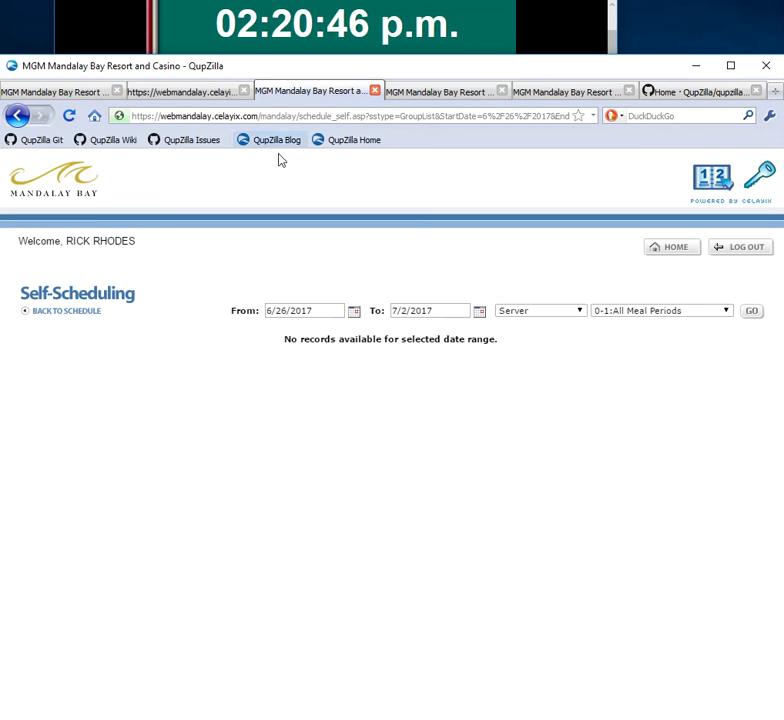
# Go back to the schedule from the fourth tab's shift page, and repeat the server shift search for all meal periods in the third tab.
pyautogui.click(440, 93)
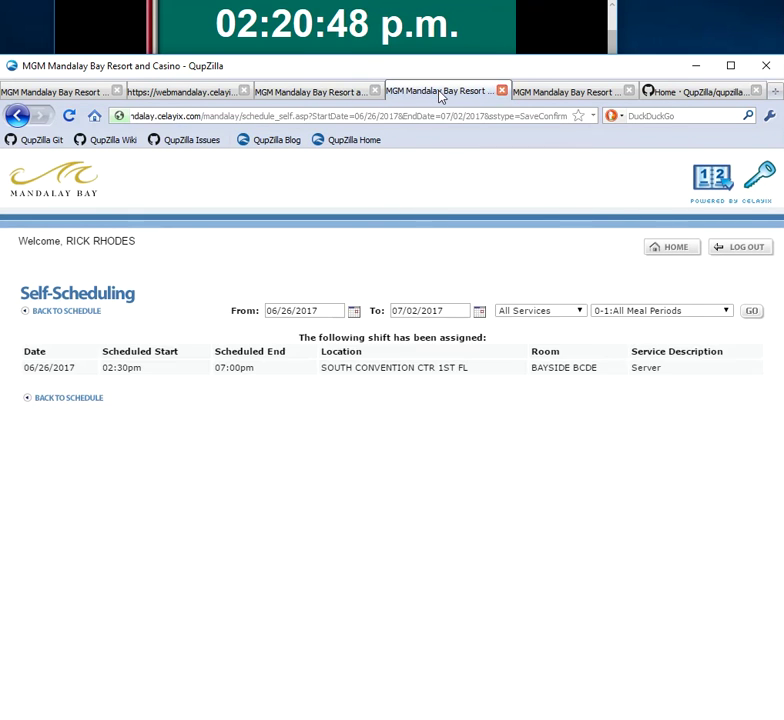
pyautogui.click(68, 313)
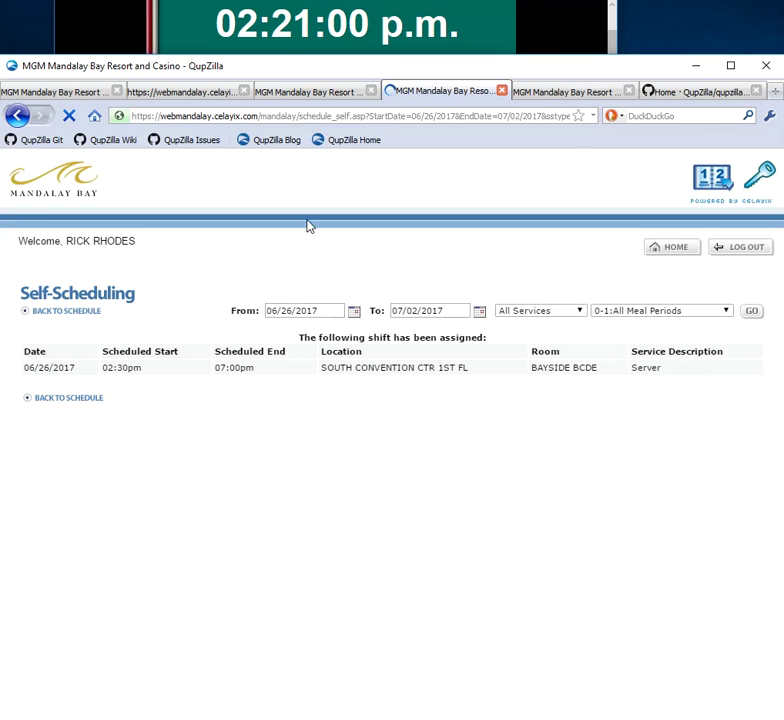
pyautogui.click(306, 92)
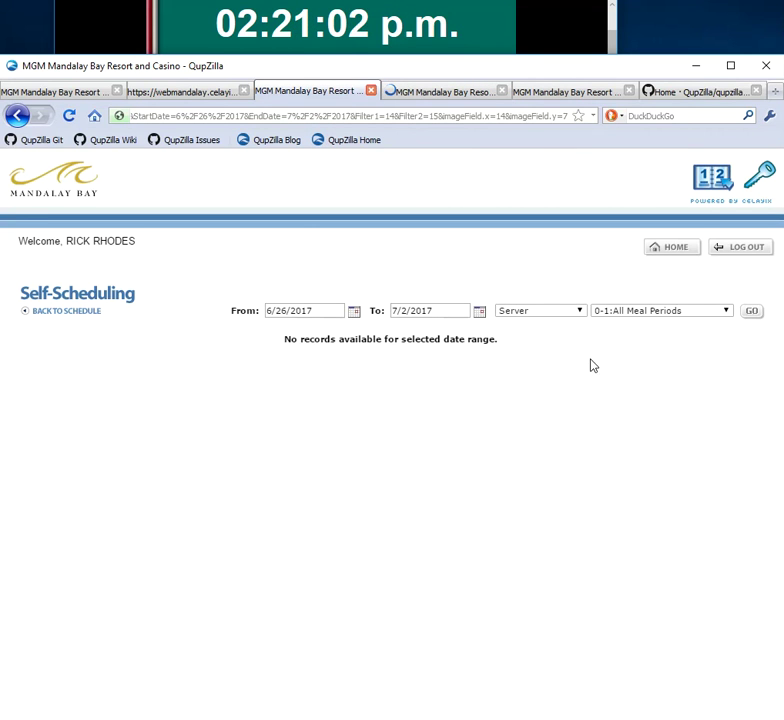
pyautogui.click(753, 311)
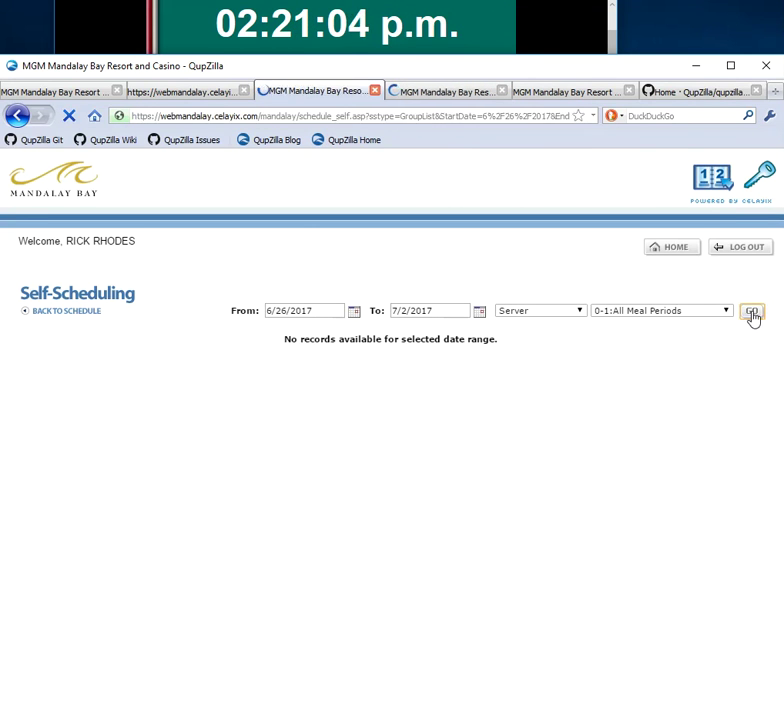
# Open the schedule from the Scheduling section of the fifth tab's home page, checking the third tab's search in between.
pyautogui.click(561, 92)
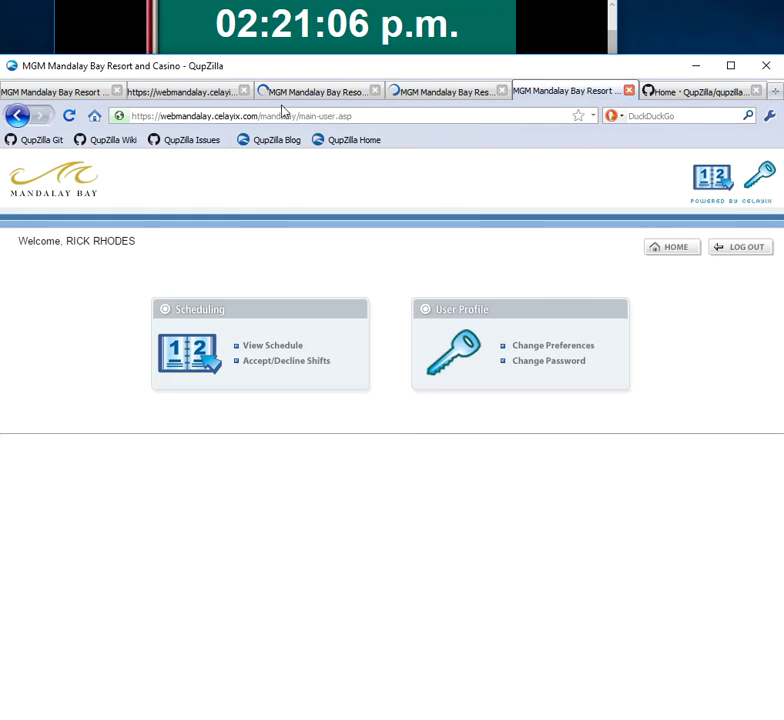
pyautogui.click(311, 92)
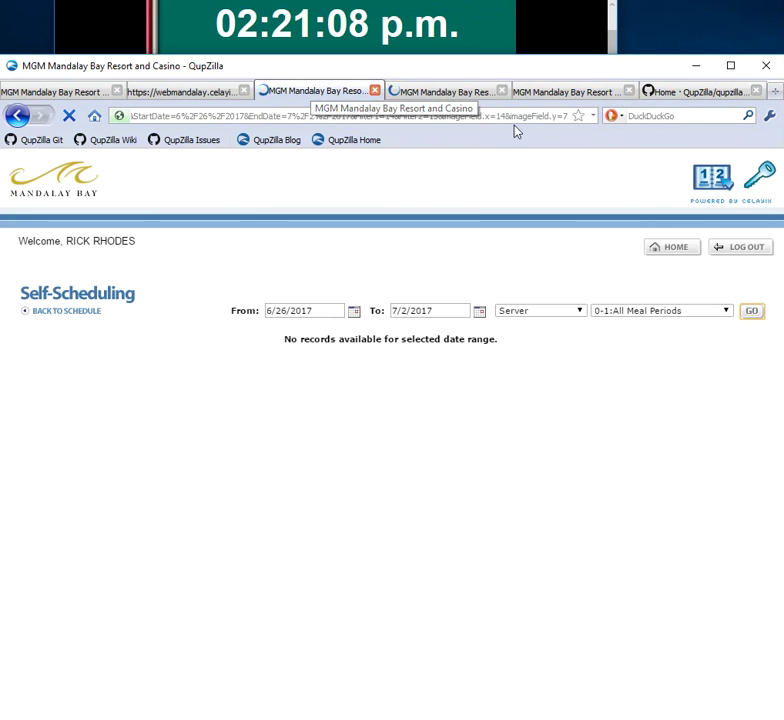
pyautogui.click(546, 93)
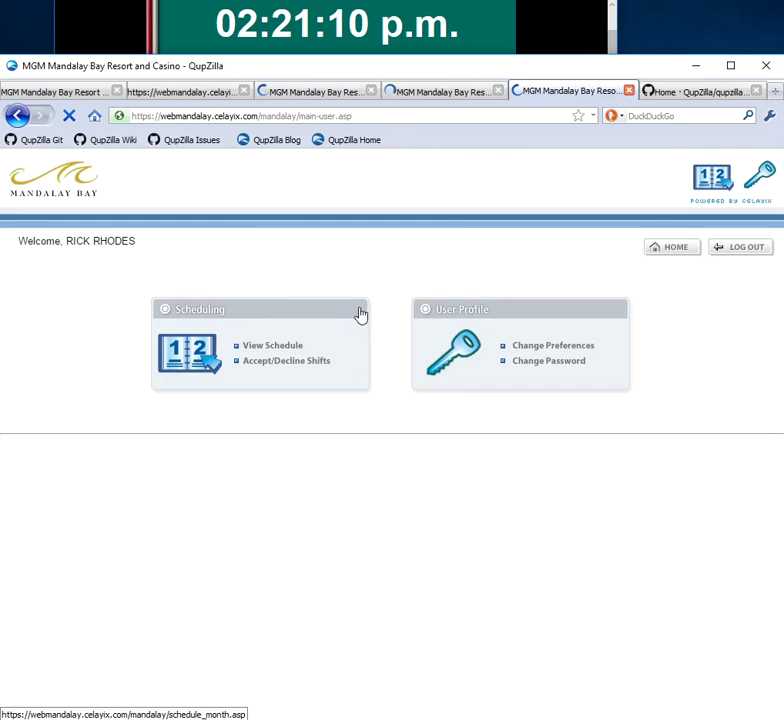
# Check the fourth and third tabs, and reload the blank captcha-process page in the second tab.
pyautogui.click(441, 96)
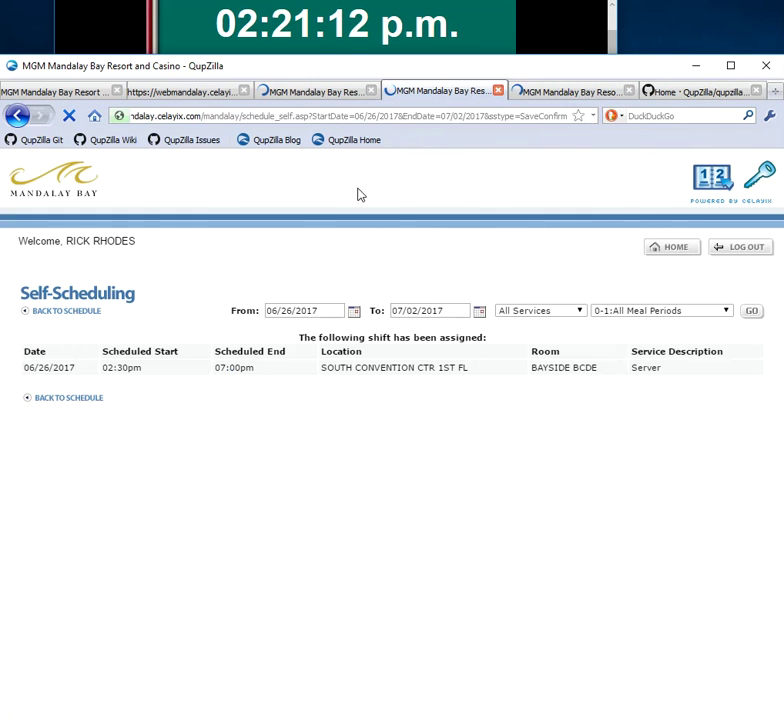
pyautogui.click(319, 93)
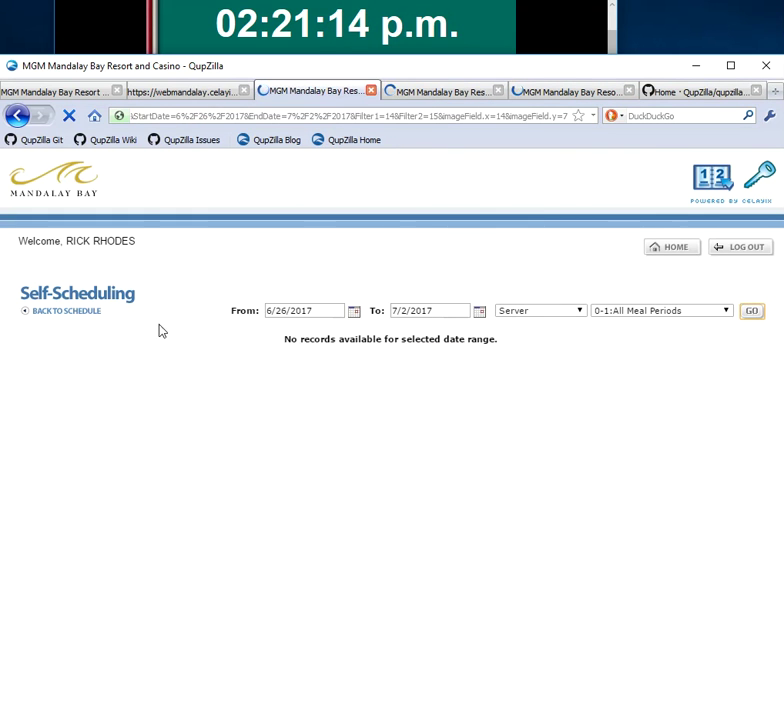
pyautogui.click(188, 91)
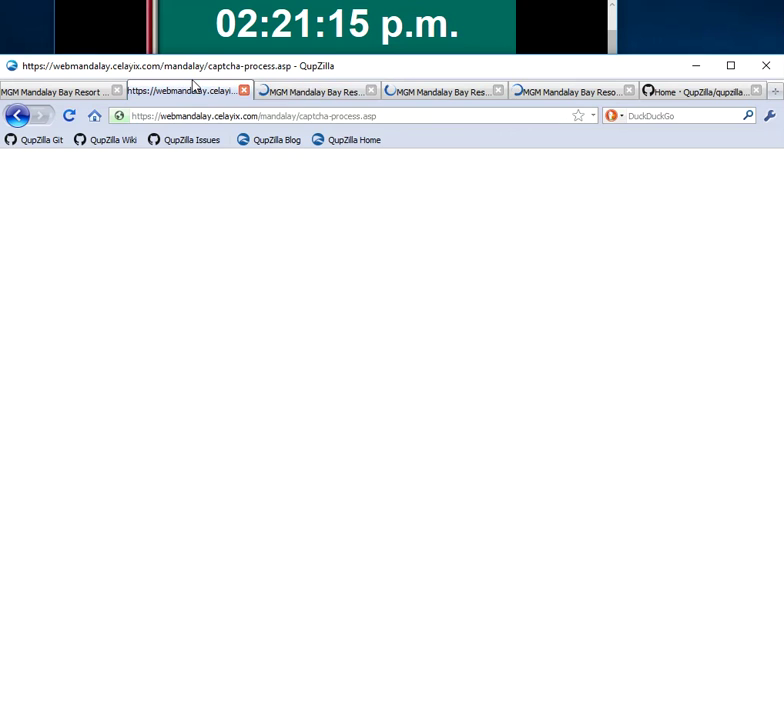
pyautogui.click(68, 117)
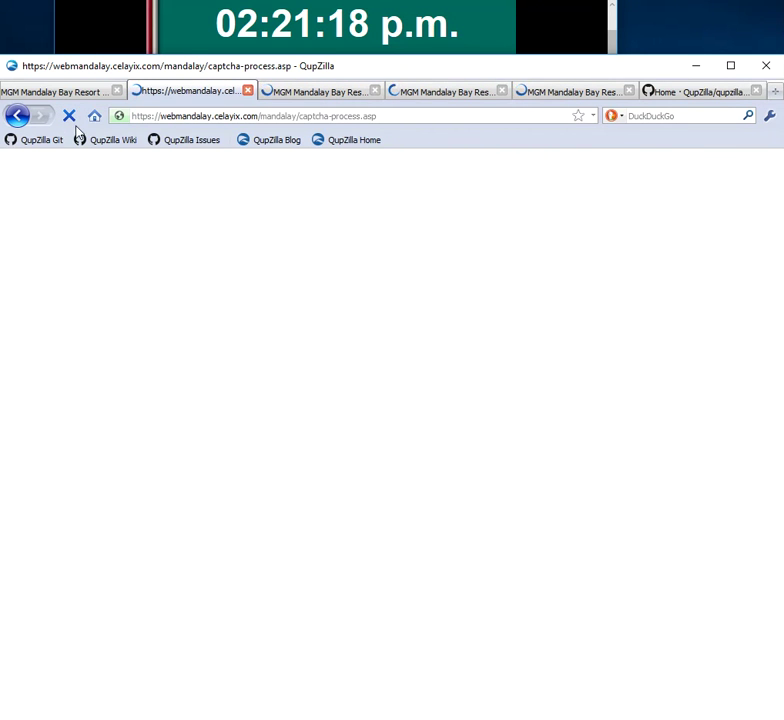
# Open the week of June 26 from the first tab's monthly calendar, and check the other four Celayix tabs while it loads.
pyautogui.click(77, 93)
pyautogui.scroll(-2, 150, 445)
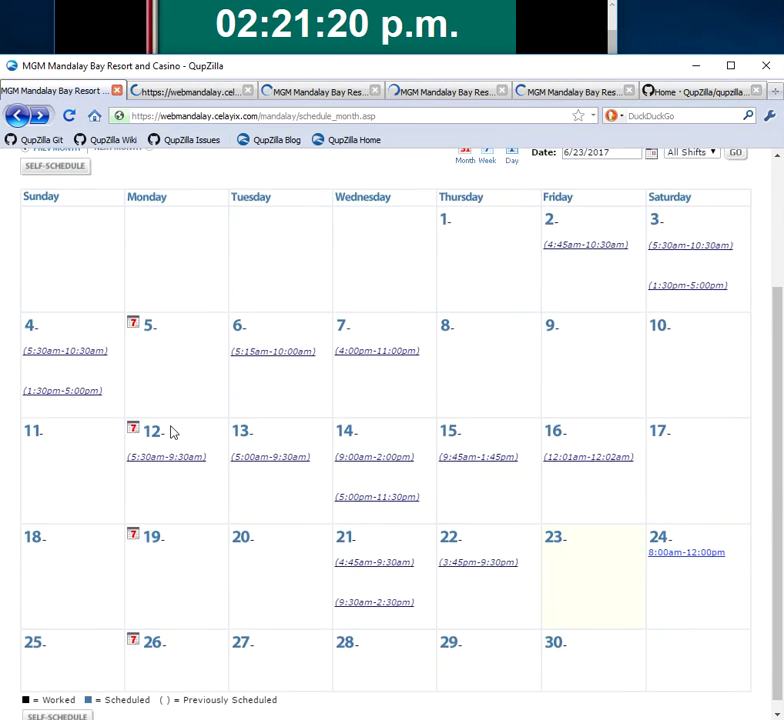
pyautogui.click(137, 640)
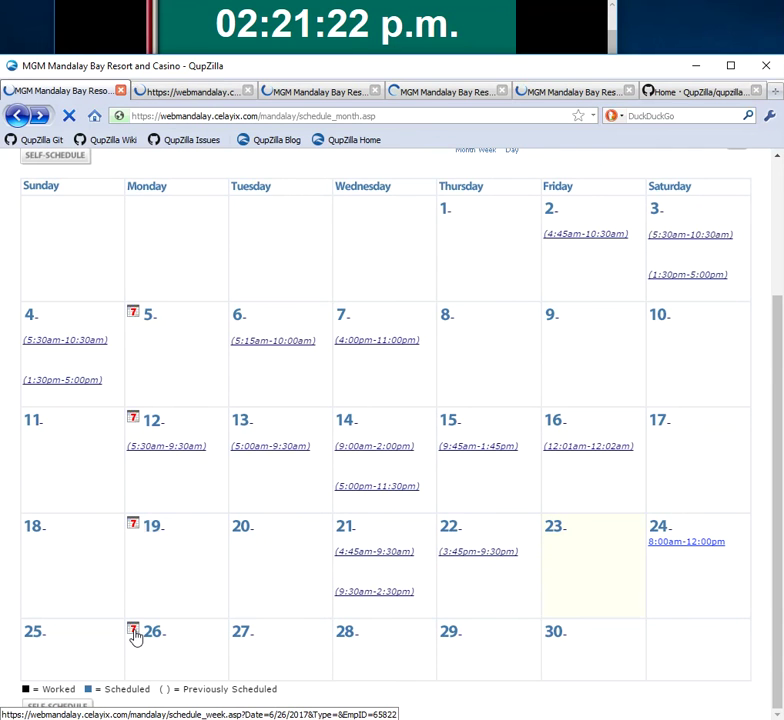
pyautogui.click(180, 93)
pyautogui.click(322, 92)
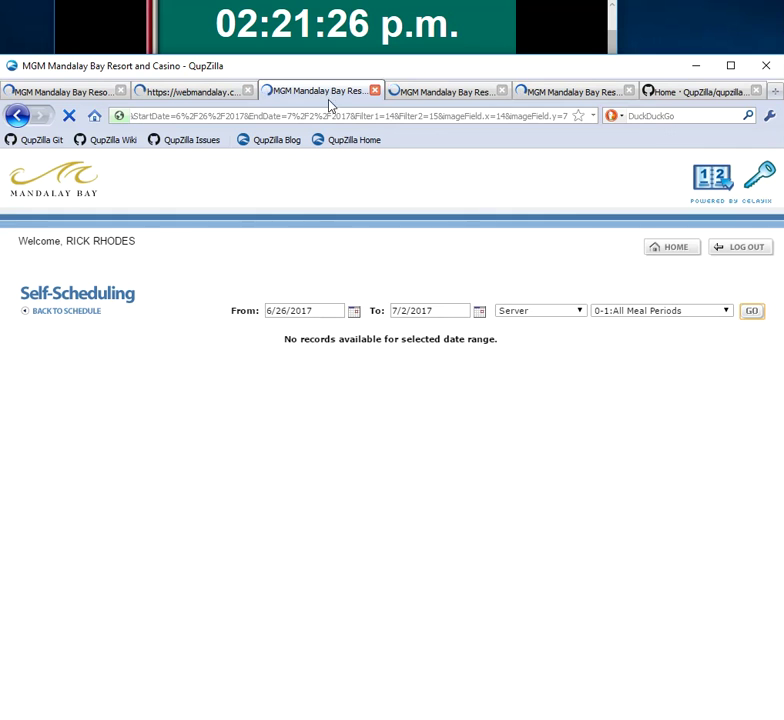
pyautogui.click(422, 93)
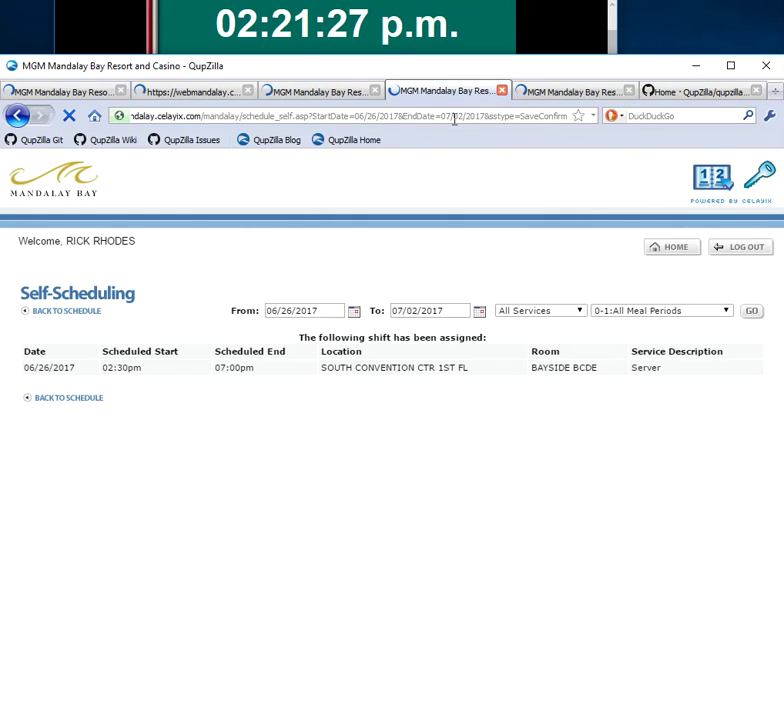
pyautogui.click(563, 92)
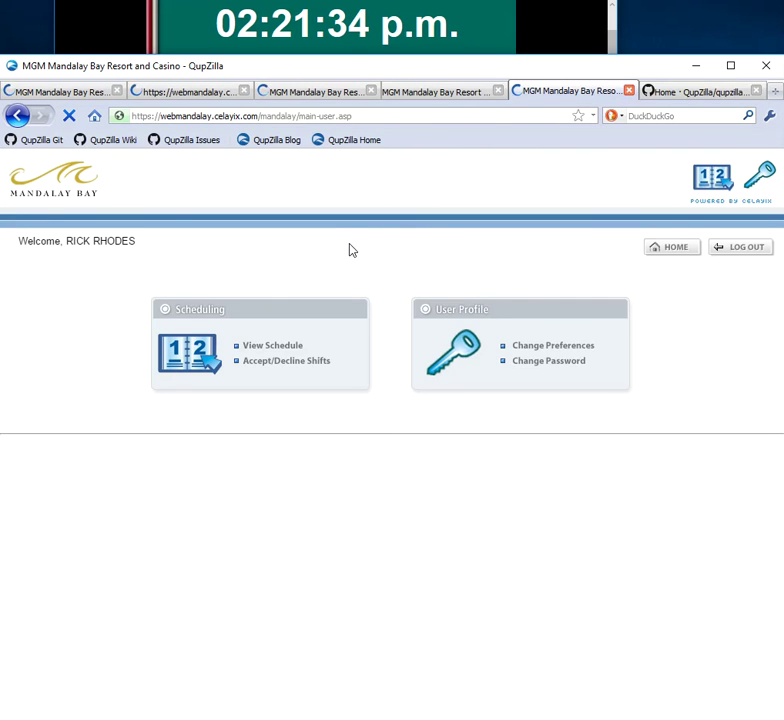
# Bring the Celayix email message over the browser, highlight "working fine" in its text, and move the message away.
pyautogui.moveTo(0, 175); pyautogui.dragTo(497, 133)
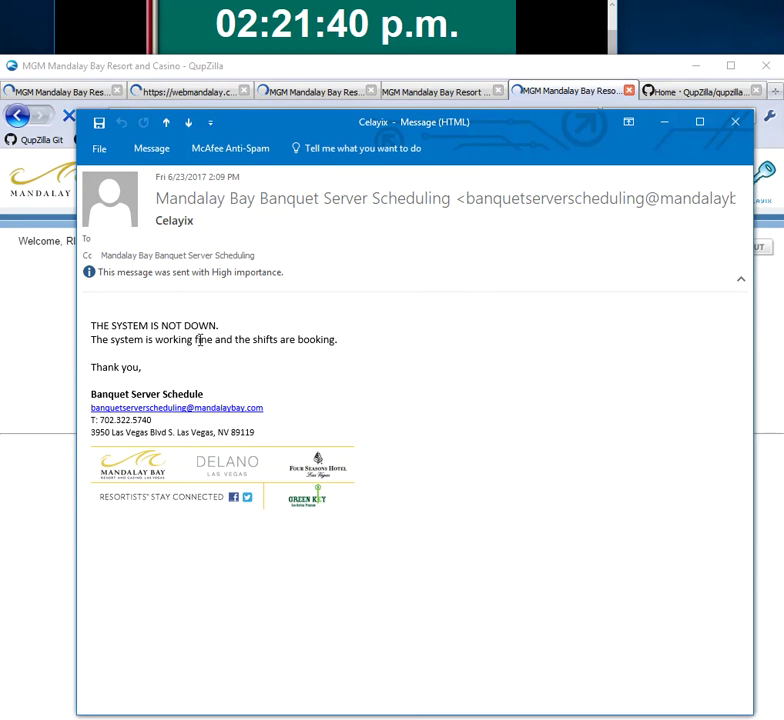
pyautogui.moveTo(198, 341); pyautogui.dragTo(156, 341)
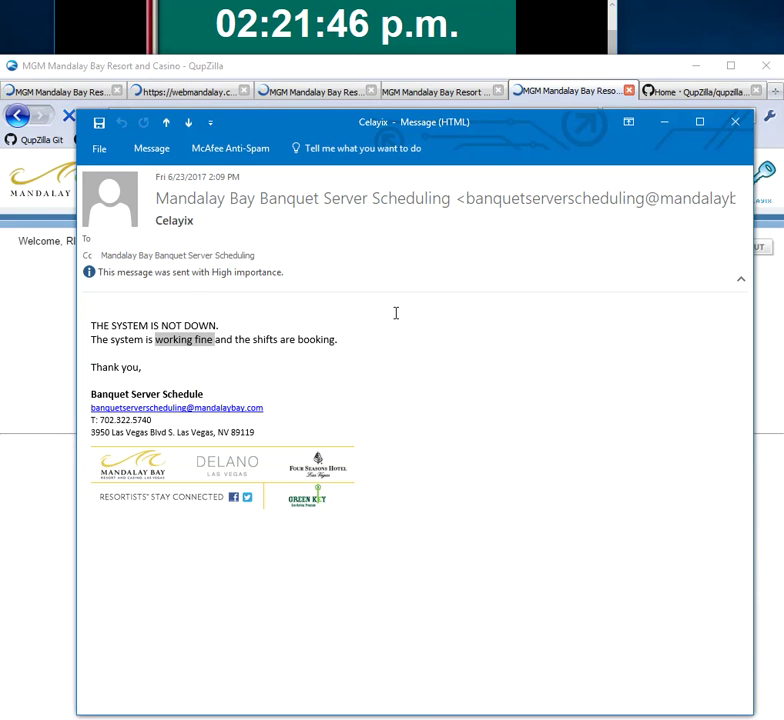
pyautogui.moveTo(590, 126); pyautogui.dragTo(225, 106)
# Open the week of June 26 from the fourth tab's monthly calendar, and check the second and first tabs while it loads.
pyautogui.click(312, 92)
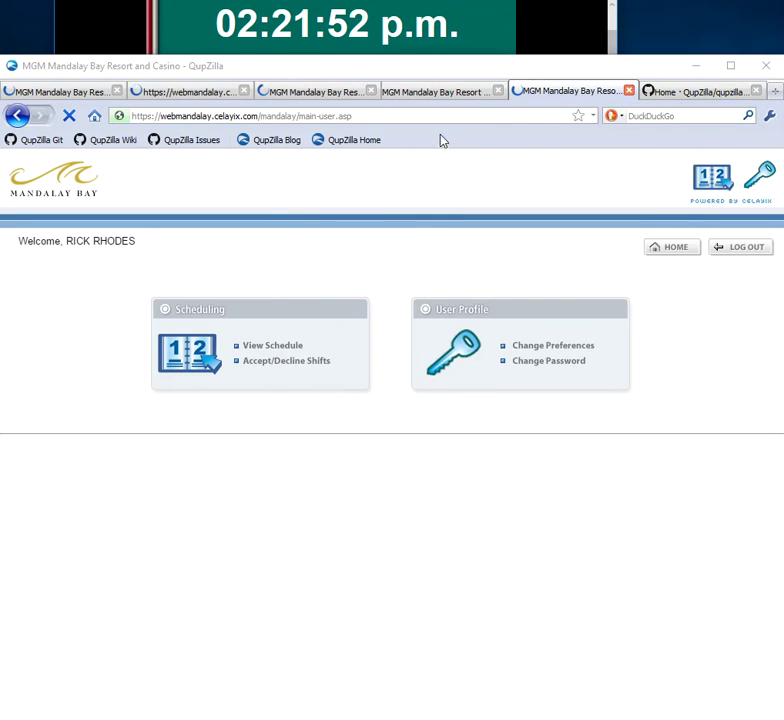
pyautogui.click(442, 92)
pyautogui.scroll(-4, 320, 460)
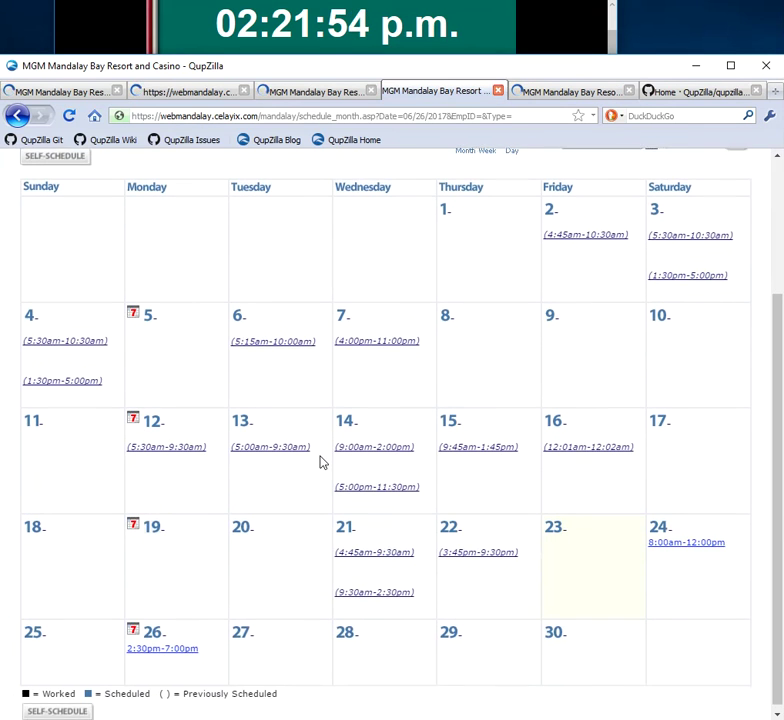
pyautogui.click(134, 624)
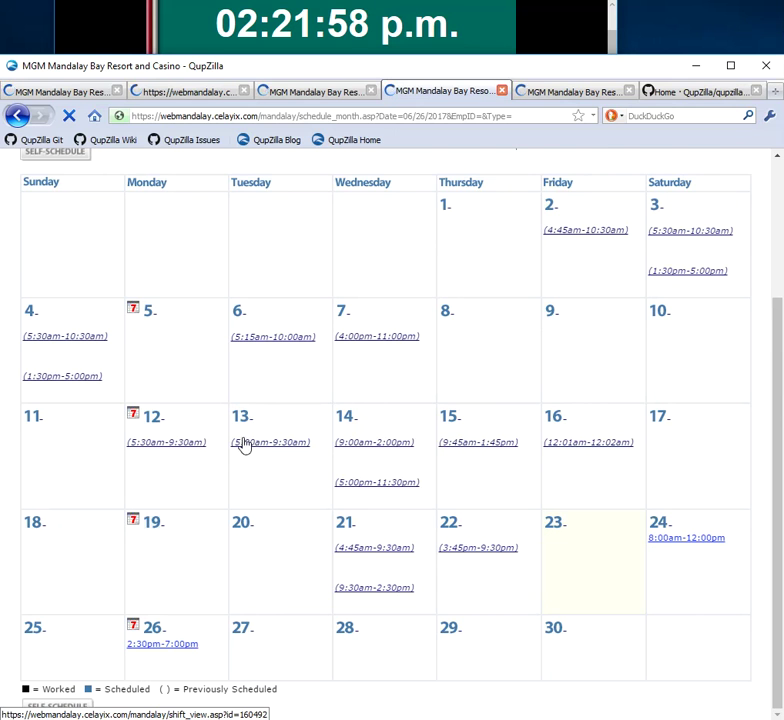
pyautogui.click(189, 94)
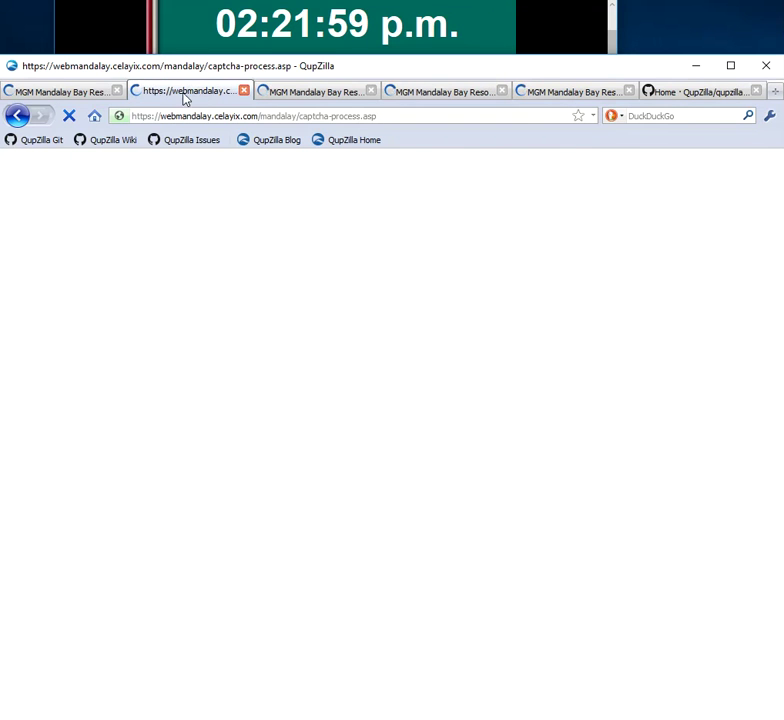
pyautogui.click(86, 94)
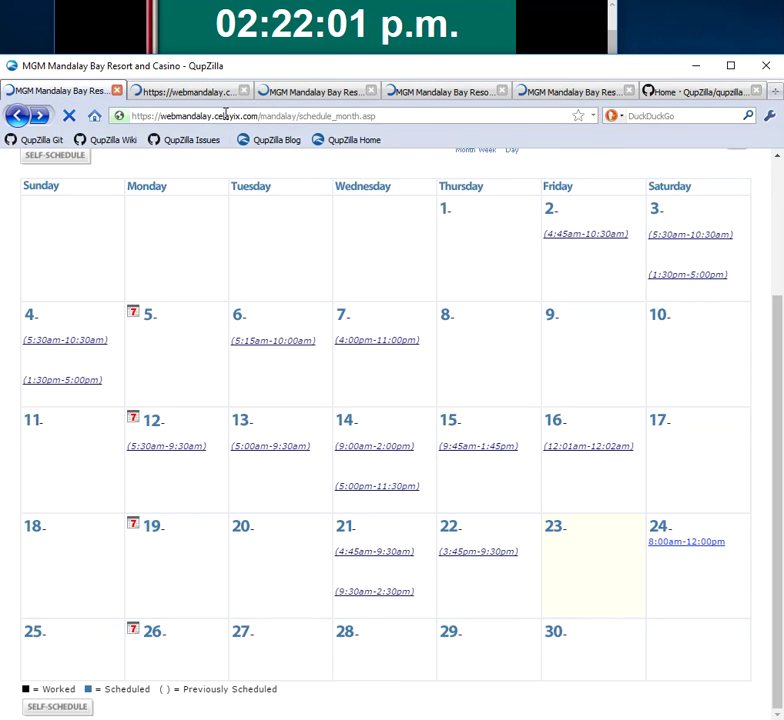
# Check the loading state of all five Celayix tabs, and return the first tab from the blank week page to the monthly schedule.
pyautogui.click(313, 94)
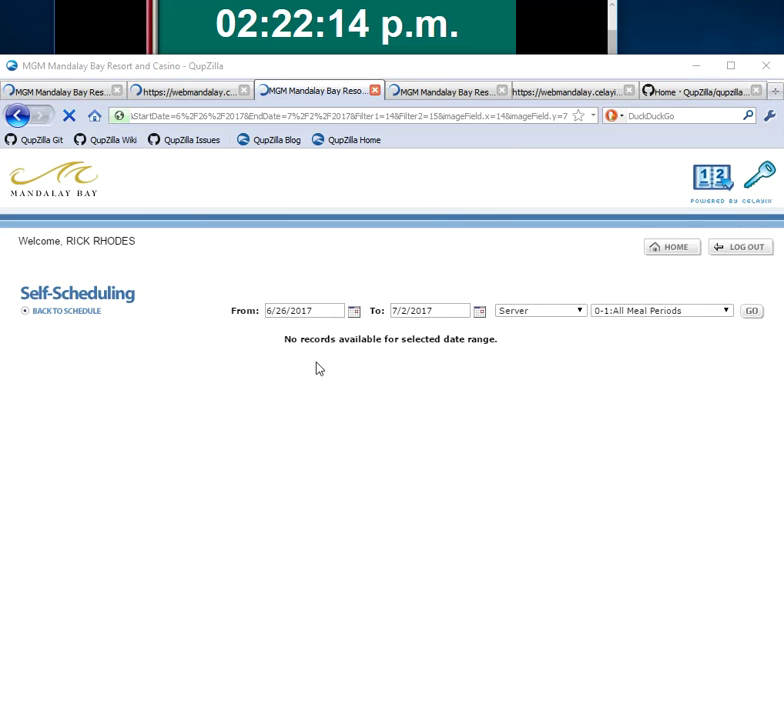
pyautogui.click(554, 93)
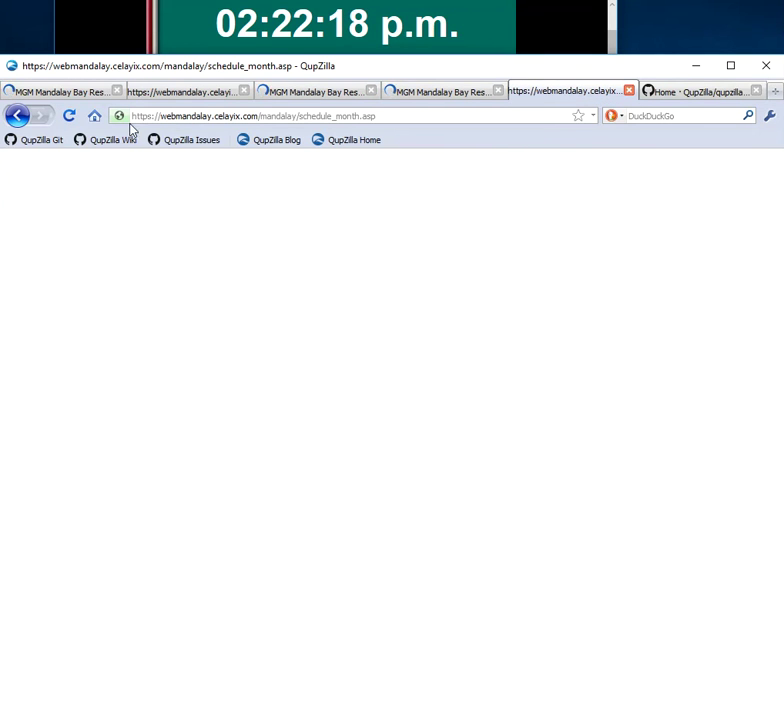
pyautogui.click(163, 92)
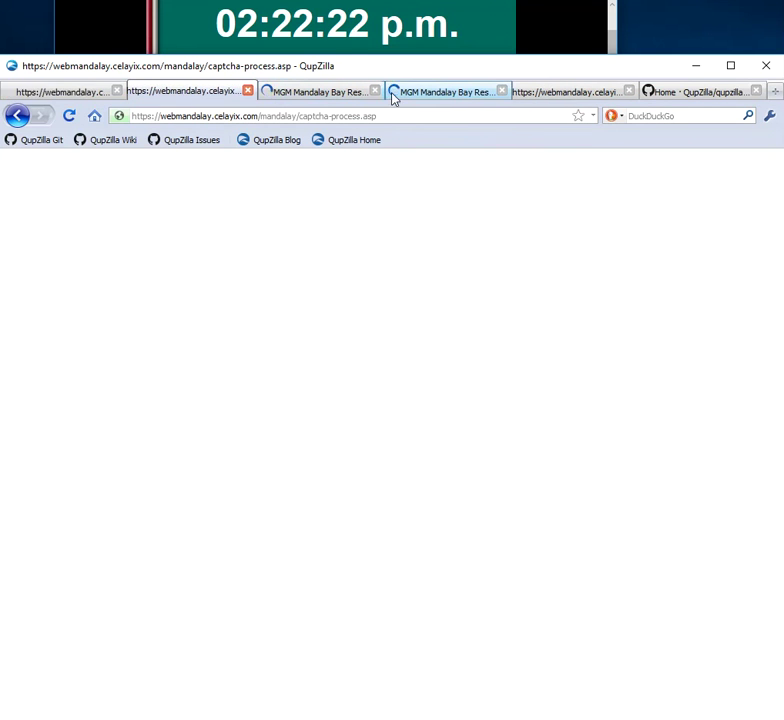
pyautogui.click(58, 93)
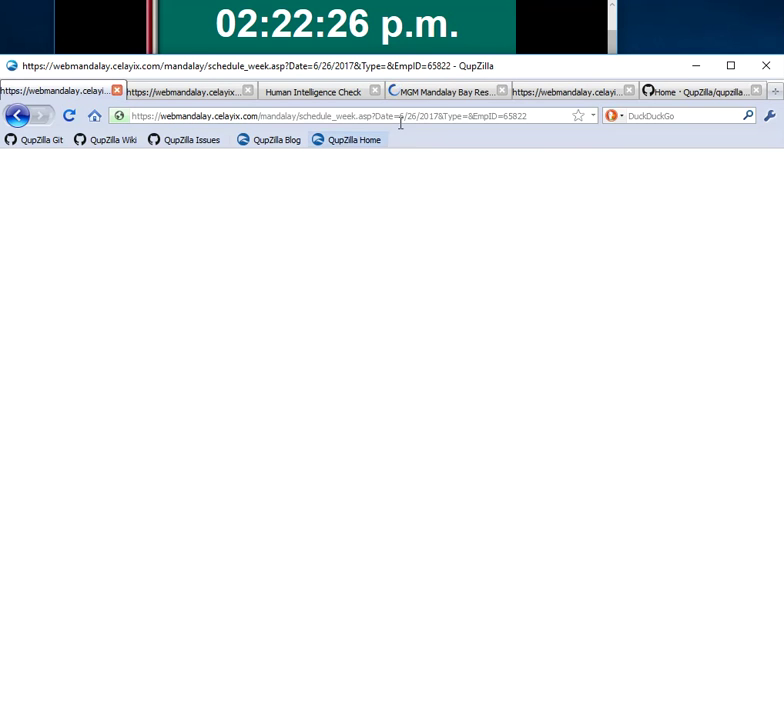
pyautogui.click(448, 92)
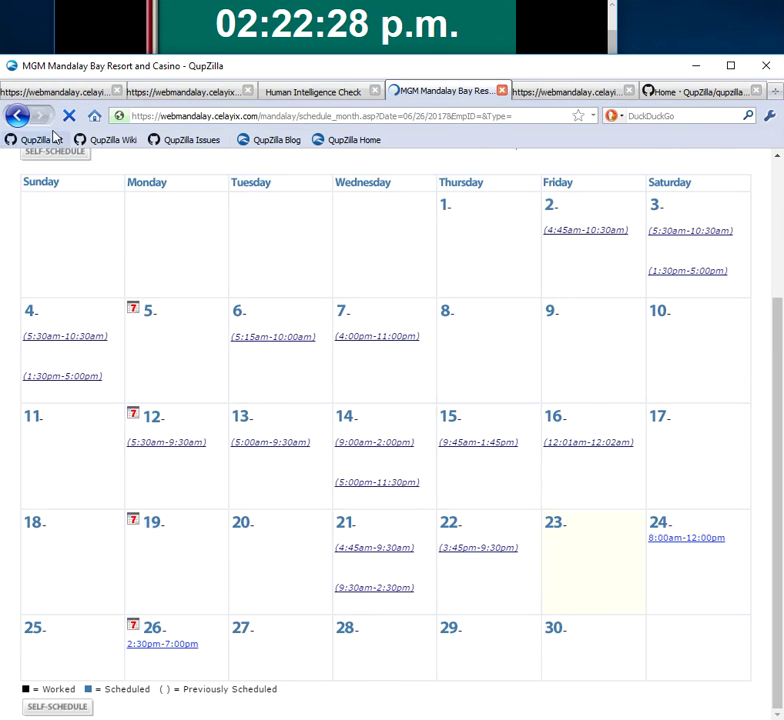
pyautogui.click(93, 93)
pyautogui.click(17, 118)
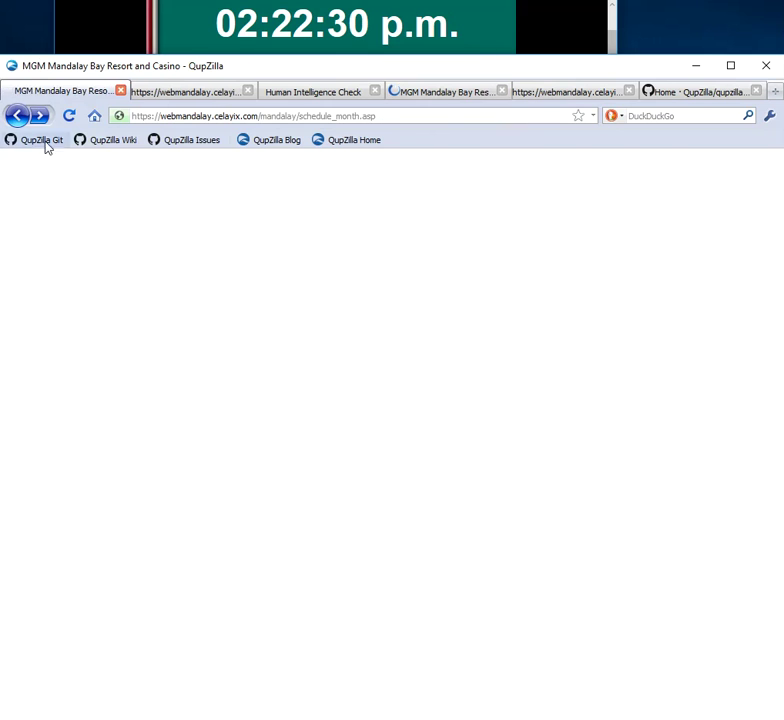